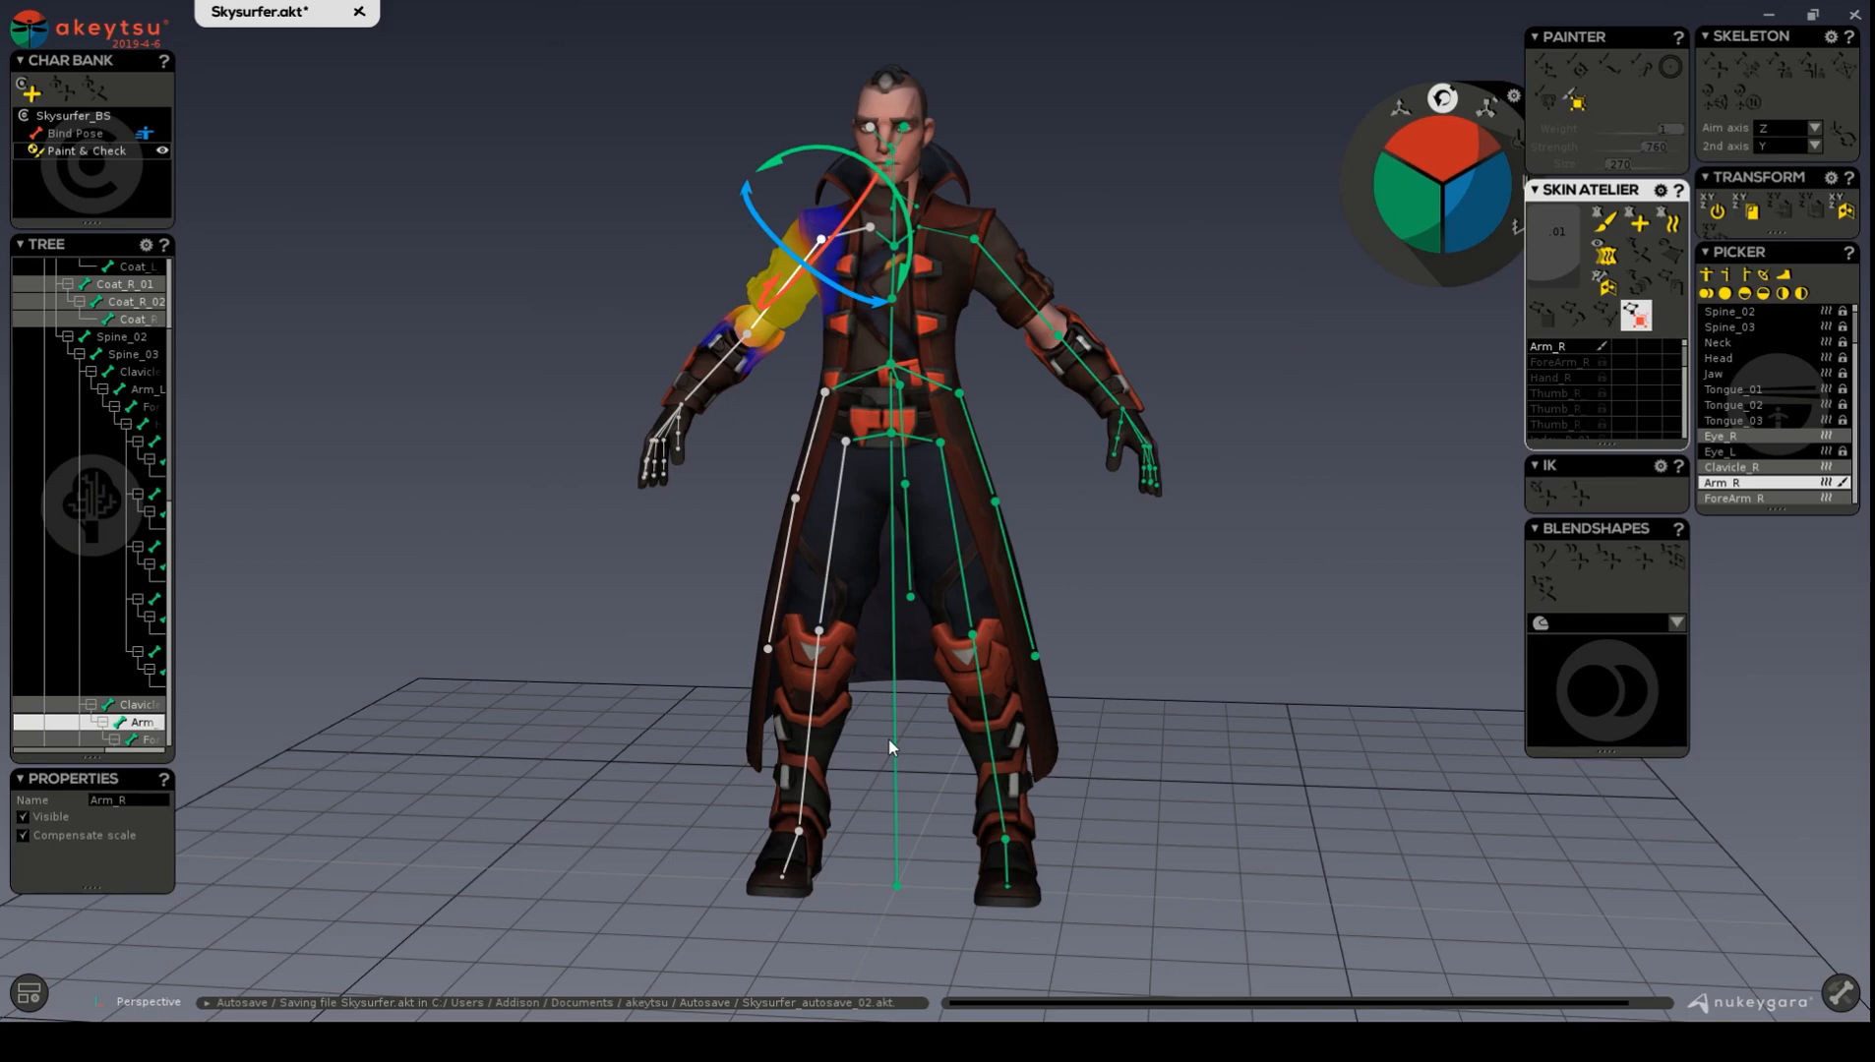
pyautogui.keyDown('alt'); pyautogui.moveTo(974, 444); pyautogui.dragTo(1043, 440); pyautogui.keyUp('alt')
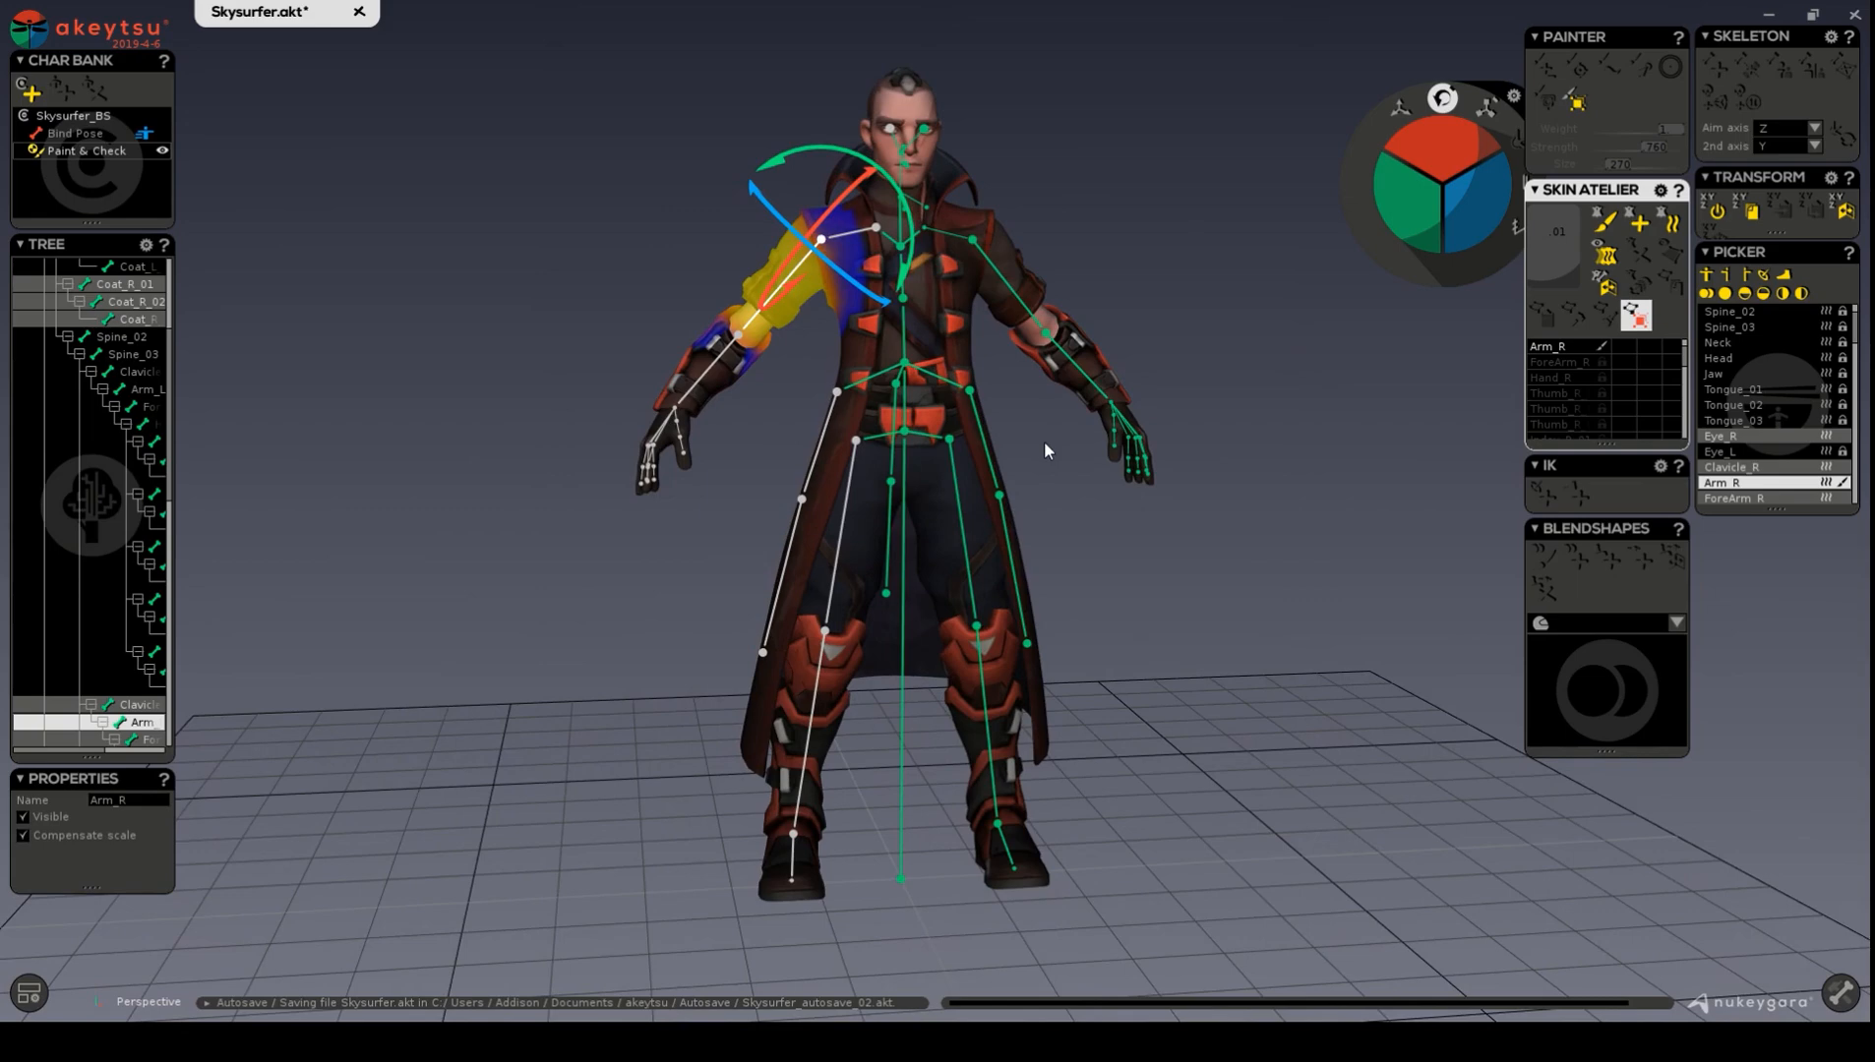
pyautogui.keyDown('alt'); pyautogui.moveTo(1045, 441); pyautogui.dragTo(1100, 471, button='right'); pyautogui.keyUp('alt')
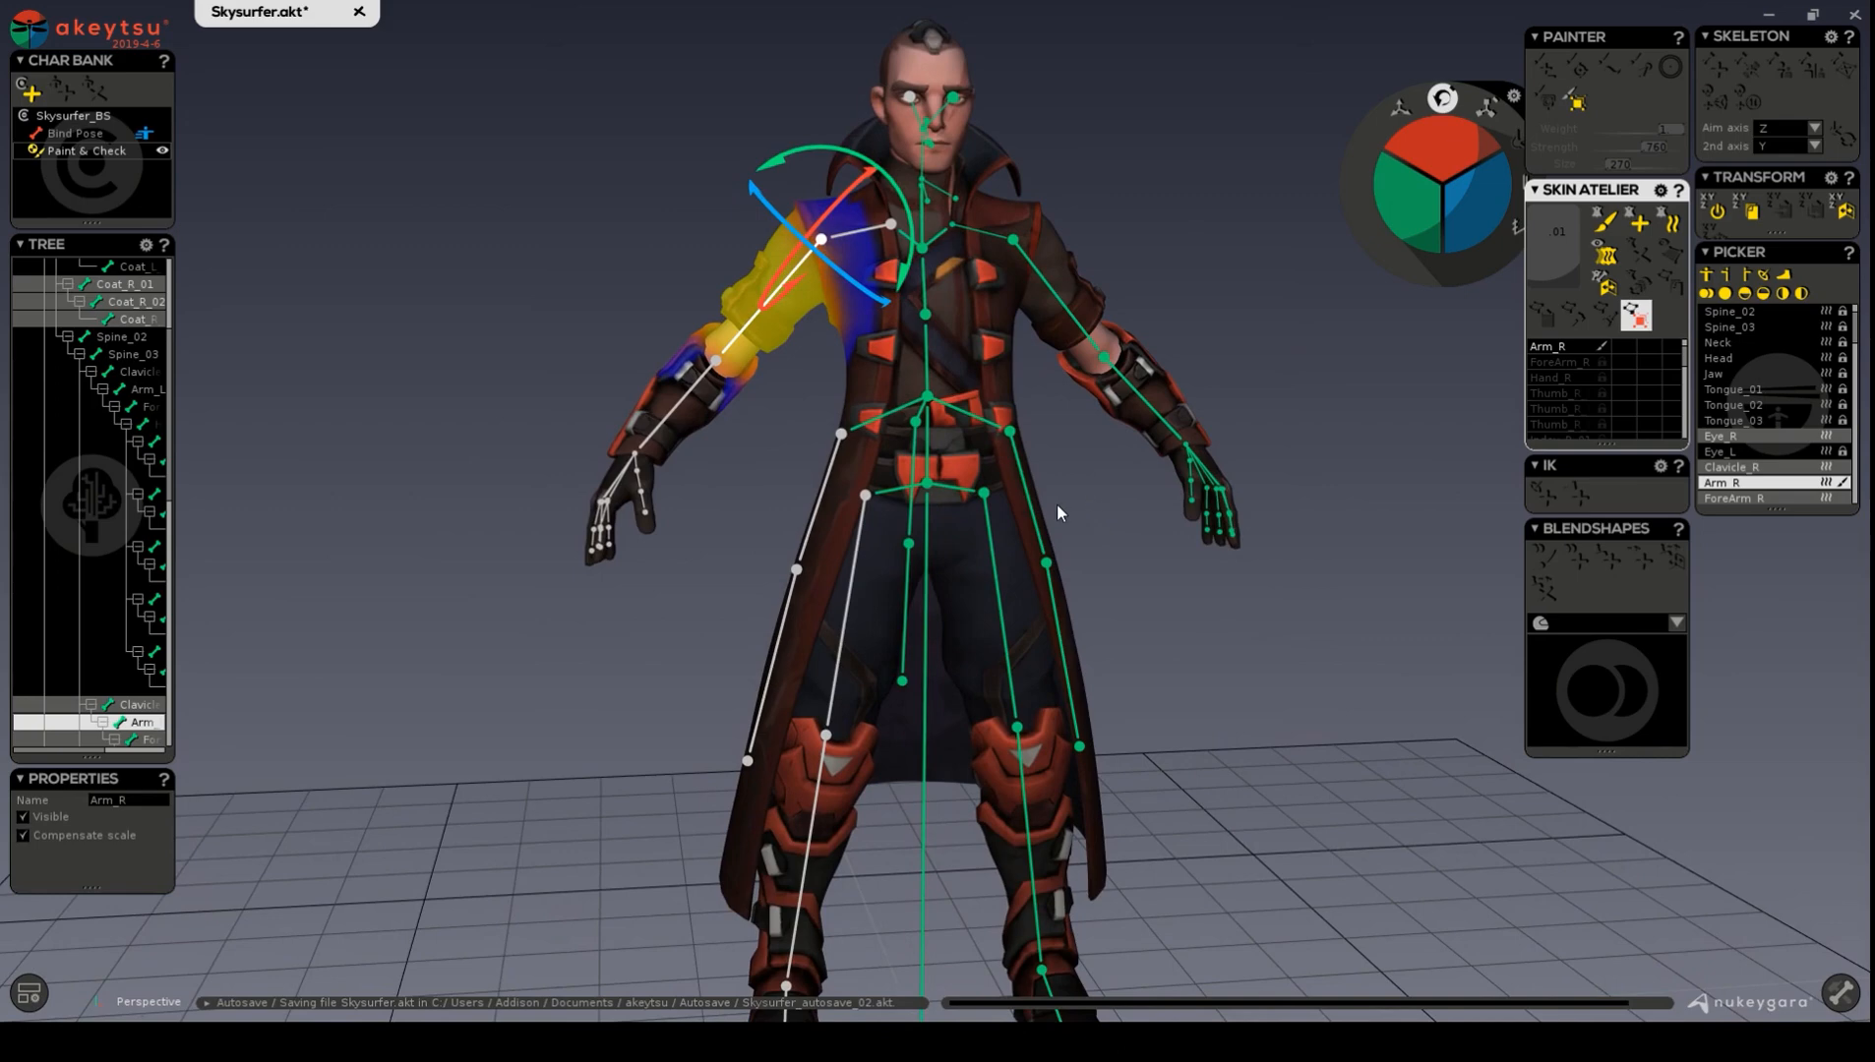
pyautogui.keyDown('alt'); pyautogui.moveTo(1059, 510); pyautogui.dragTo(1076, 505); pyautogui.keyUp('alt')
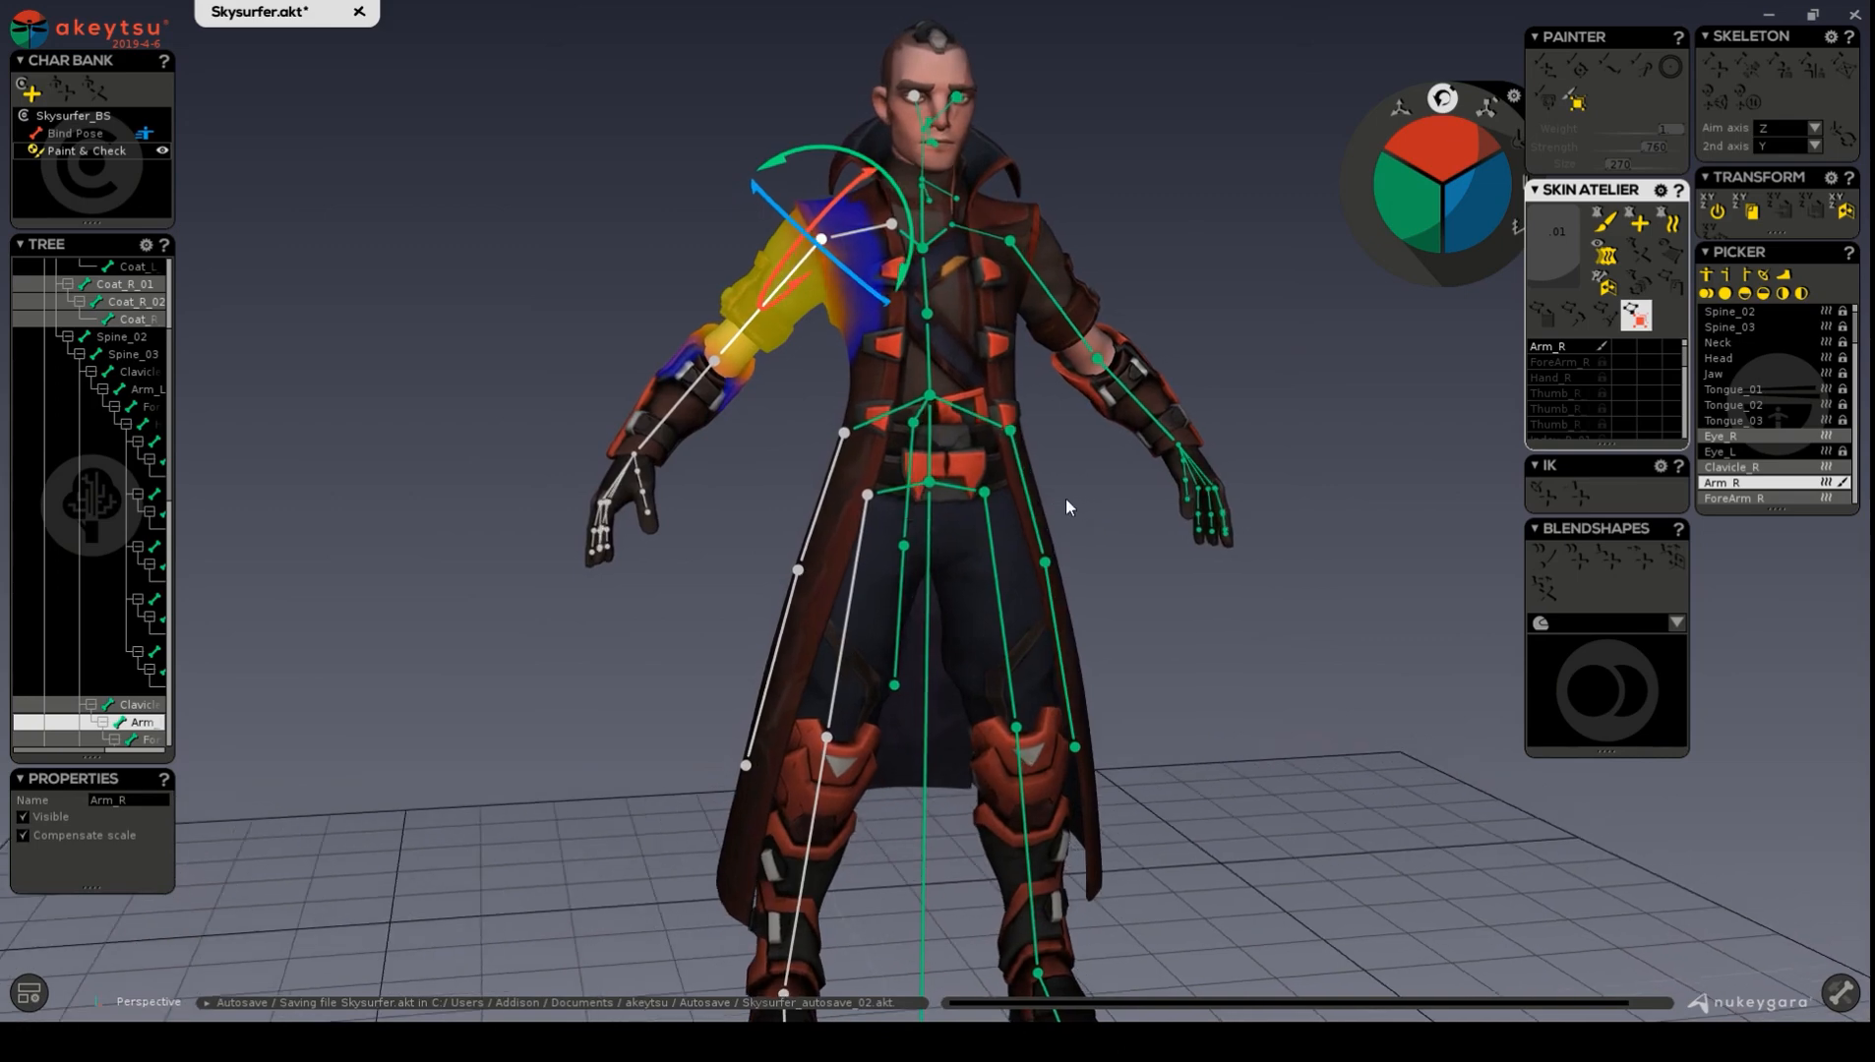
pyautogui.keyDown('alt'); pyautogui.moveTo(1061, 500); pyautogui.dragTo(1115, 519); pyautogui.keyUp('alt')
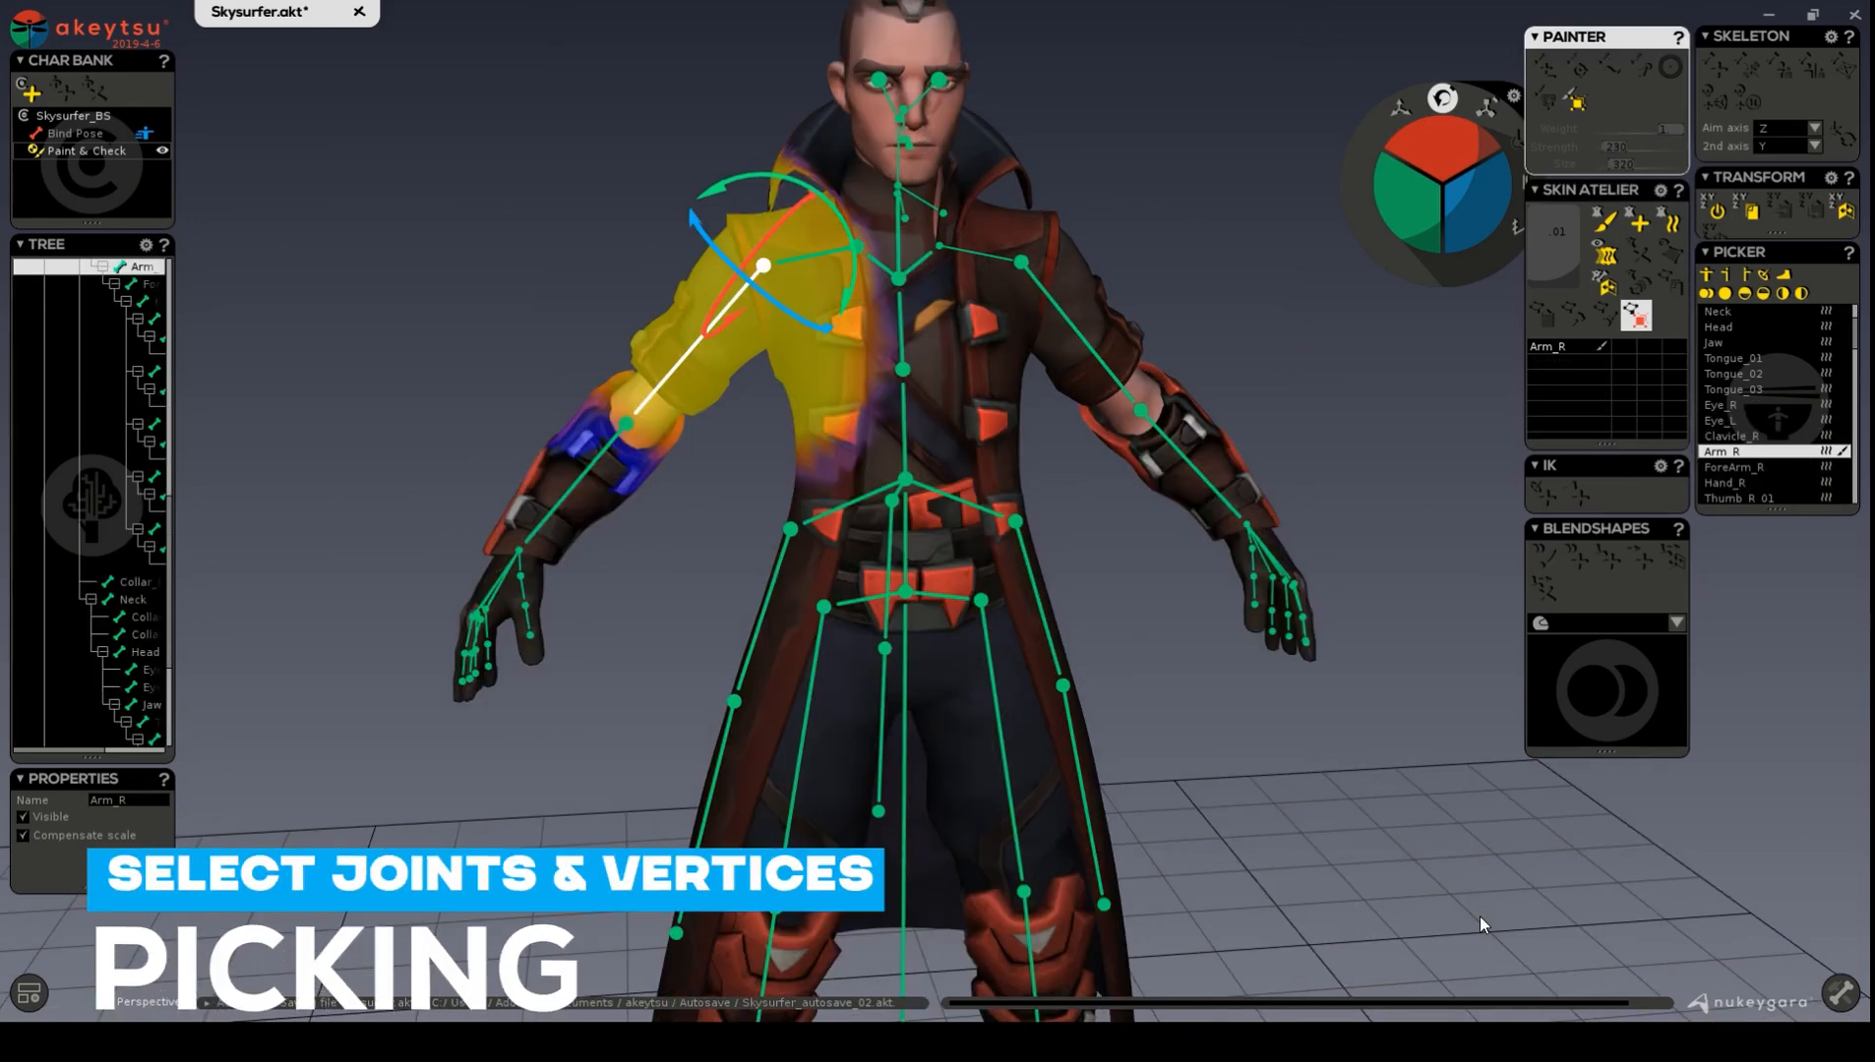
pyautogui.keyDown('alt'); pyautogui.moveTo(1148, 580); pyautogui.dragTo(1131, 574); pyautogui.keyUp('alt')
pyautogui.keyDown('alt'); pyautogui.moveTo(1131, 574); pyautogui.dragTo(1147, 483, button='middle'); pyautogui.keyUp('alt')
pyautogui.keyDown('alt'); pyautogui.moveTo(1147, 483); pyautogui.dragTo(1088, 531, button='right'); pyautogui.keyUp('alt')
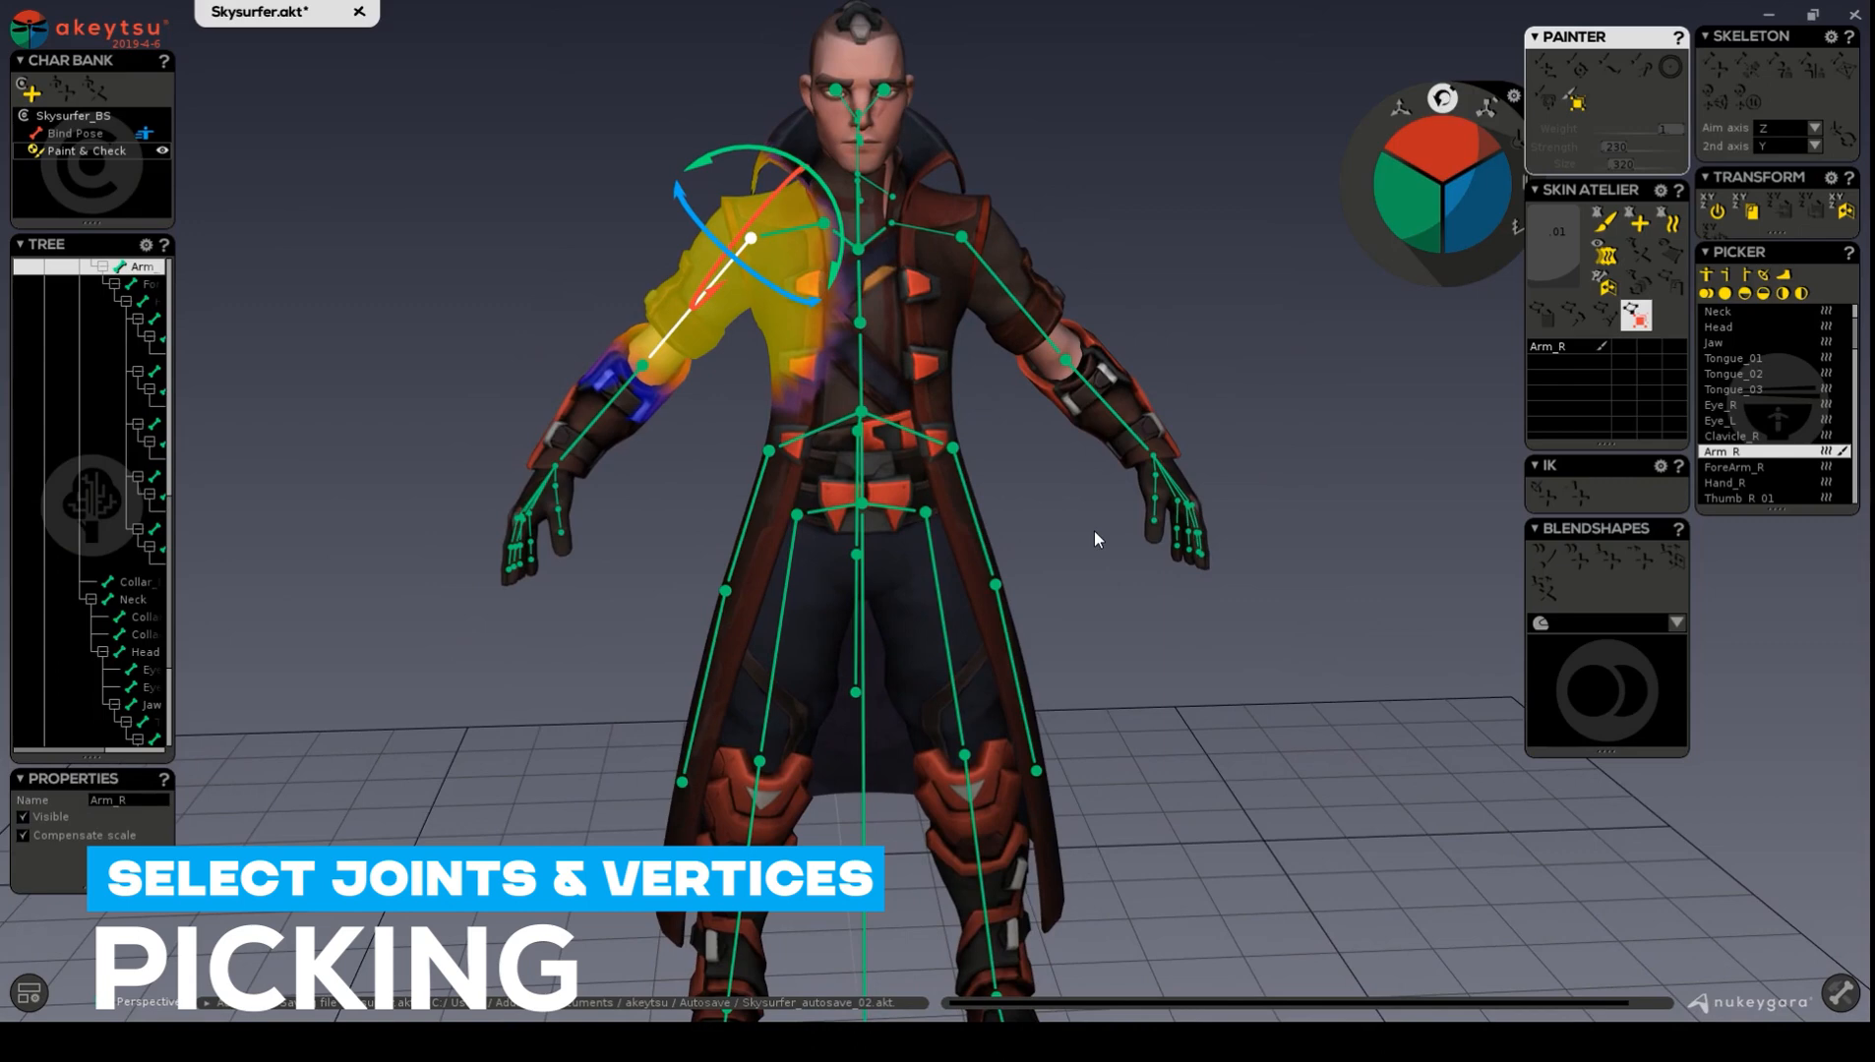
pyautogui.keyDown('alt'); pyautogui.moveTo(994, 360); pyautogui.dragTo(921, 360); pyautogui.keyUp('alt')
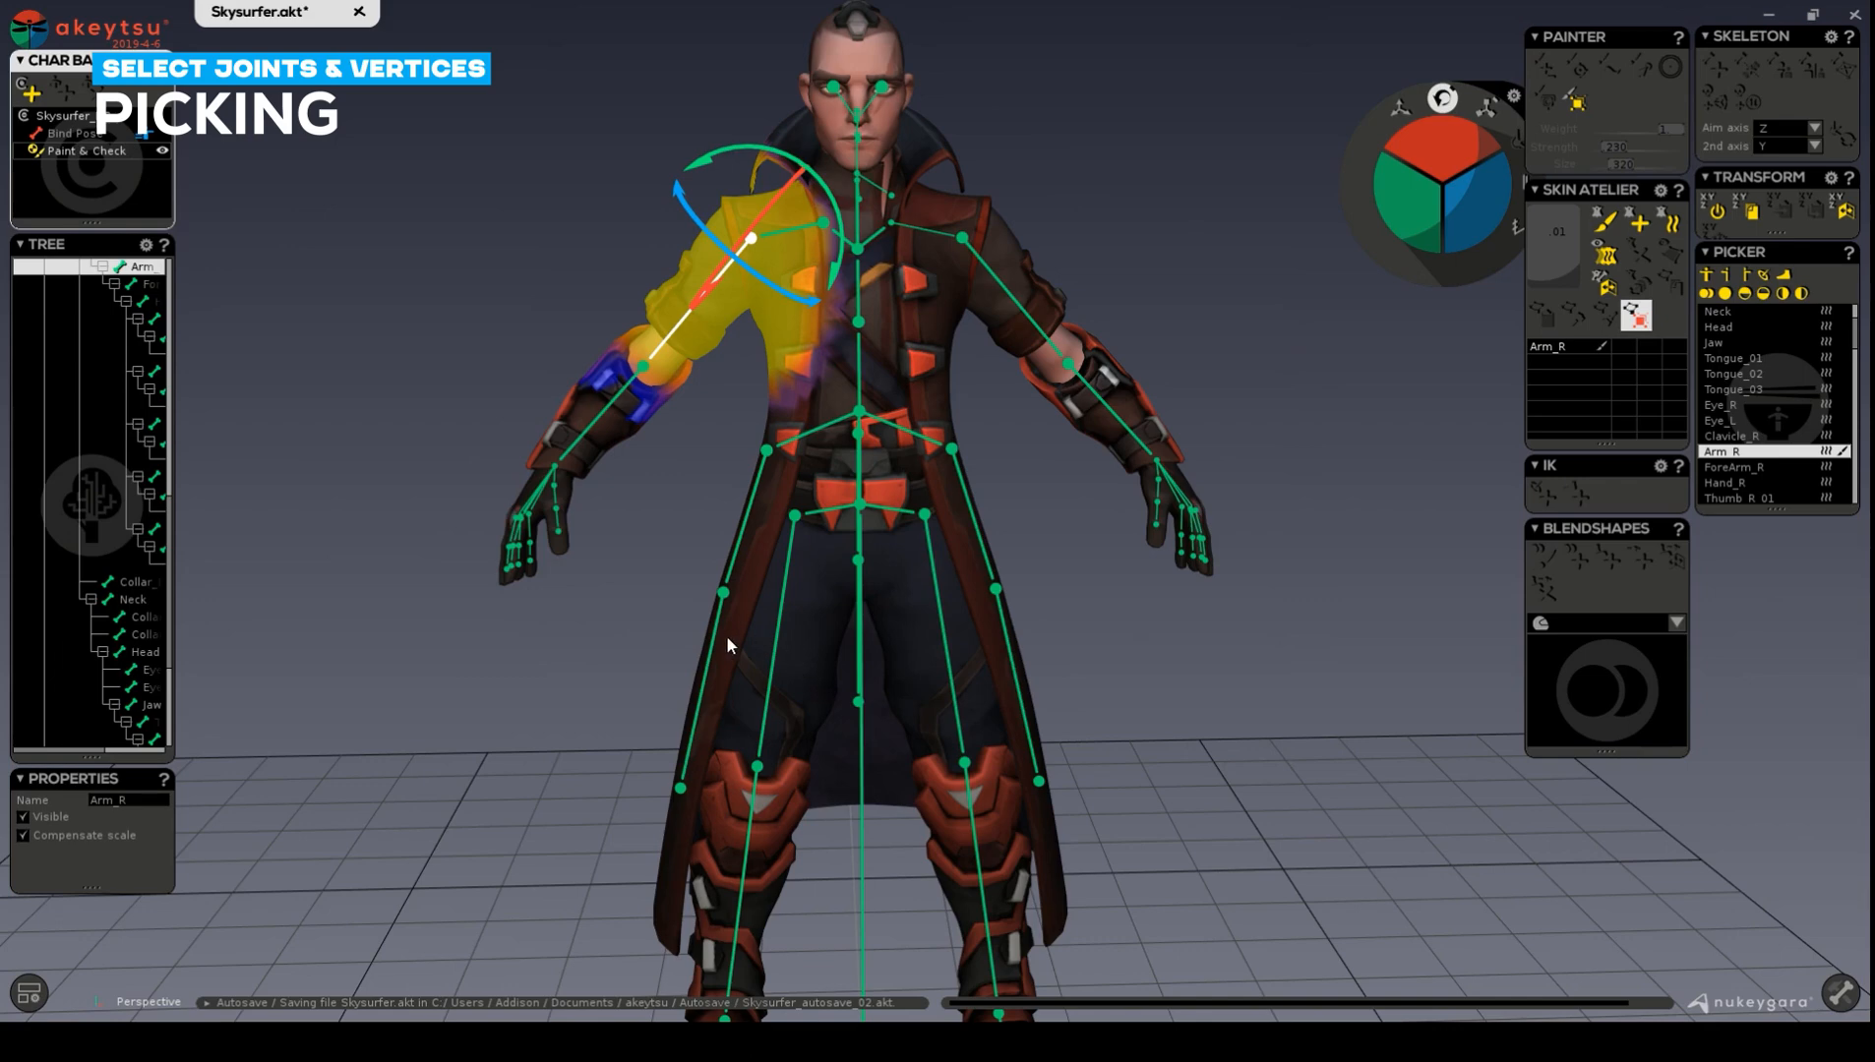
pyautogui.moveTo(725, 611); pyautogui.dragTo(749, 598, button='middle')
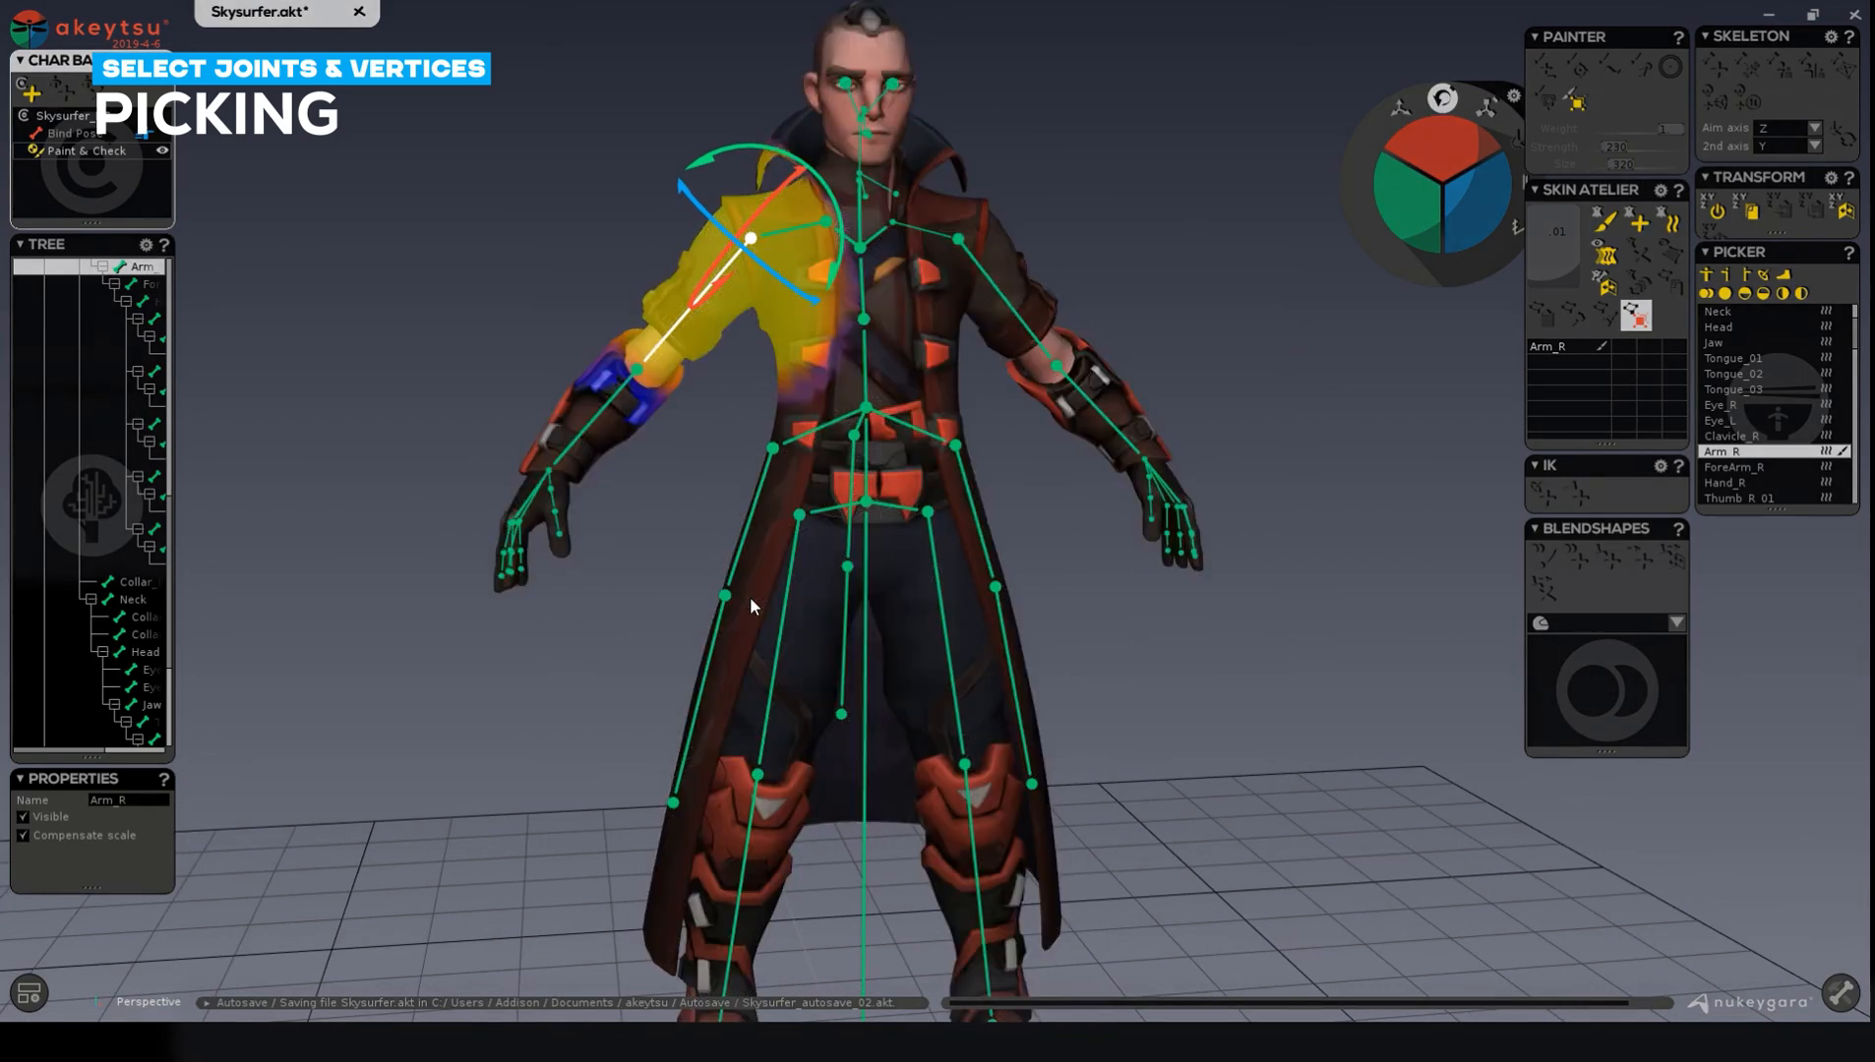
# Switch the viewport shading to show the wireframe over the textured character.
pyautogui.click(29, 994)
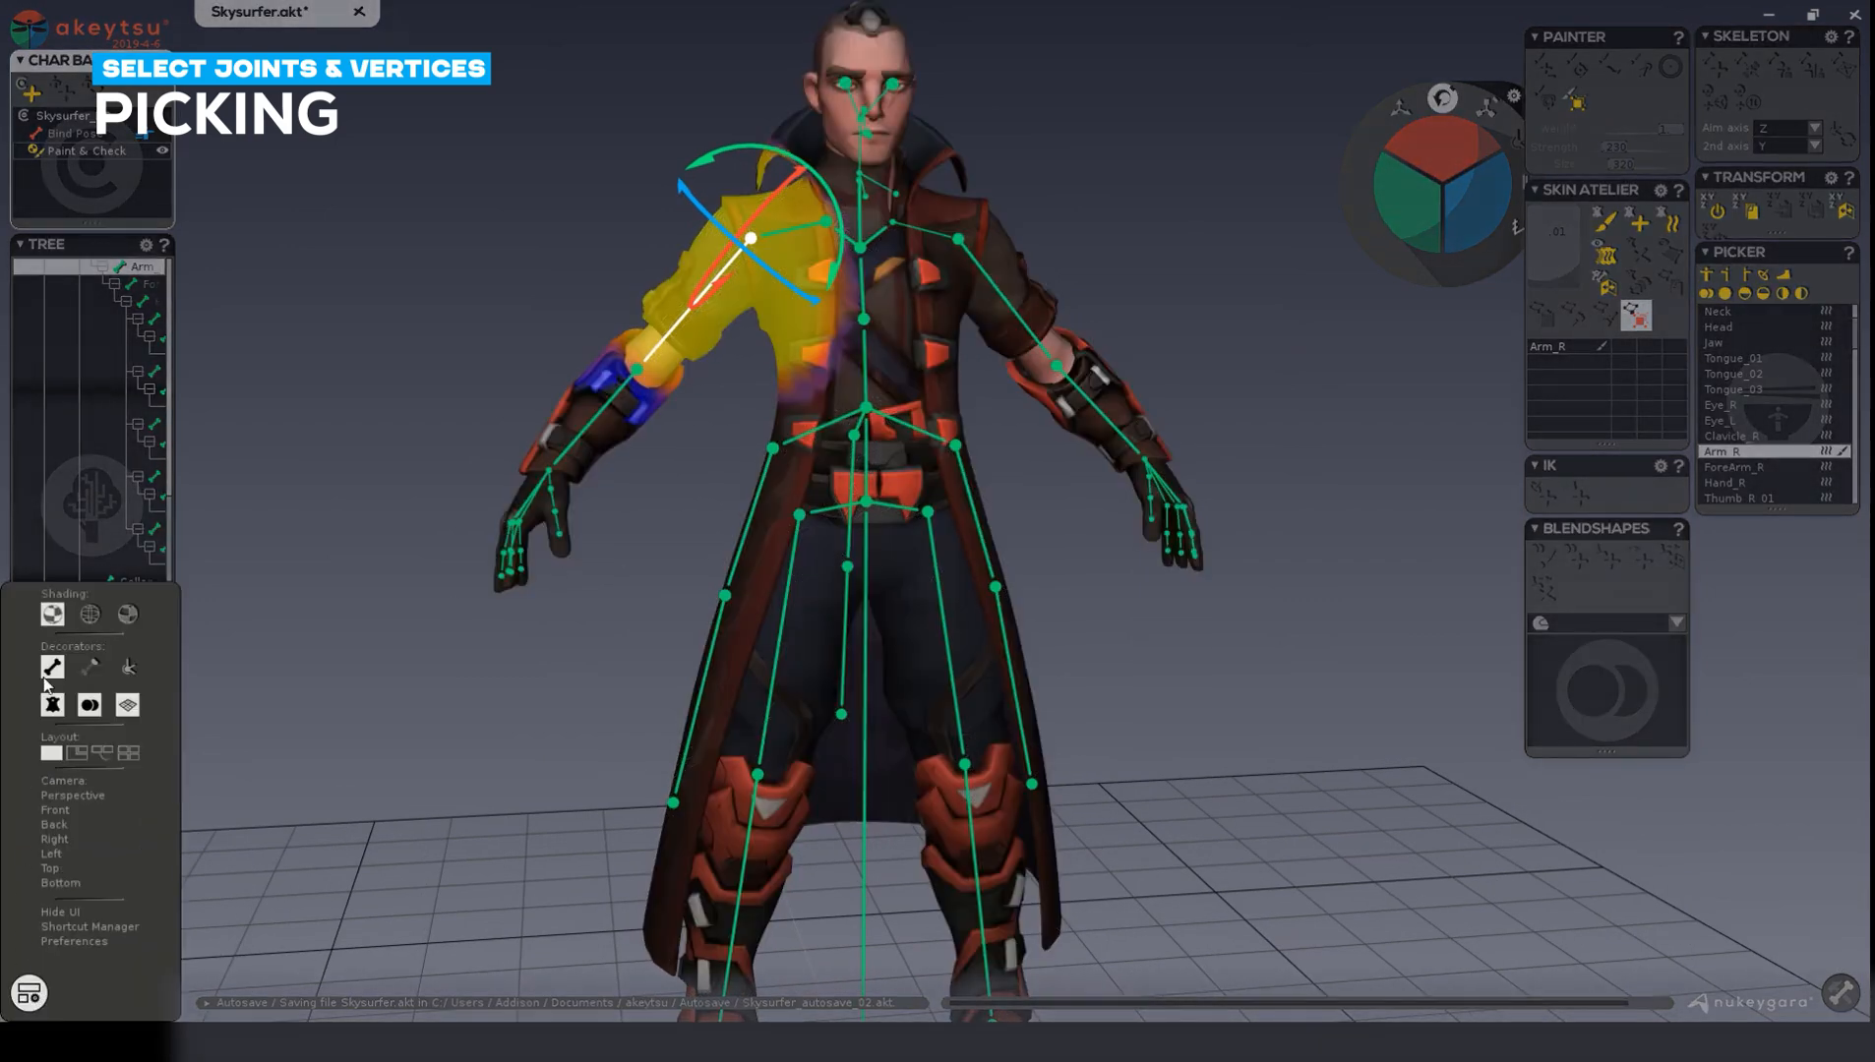
pyautogui.click(128, 614)
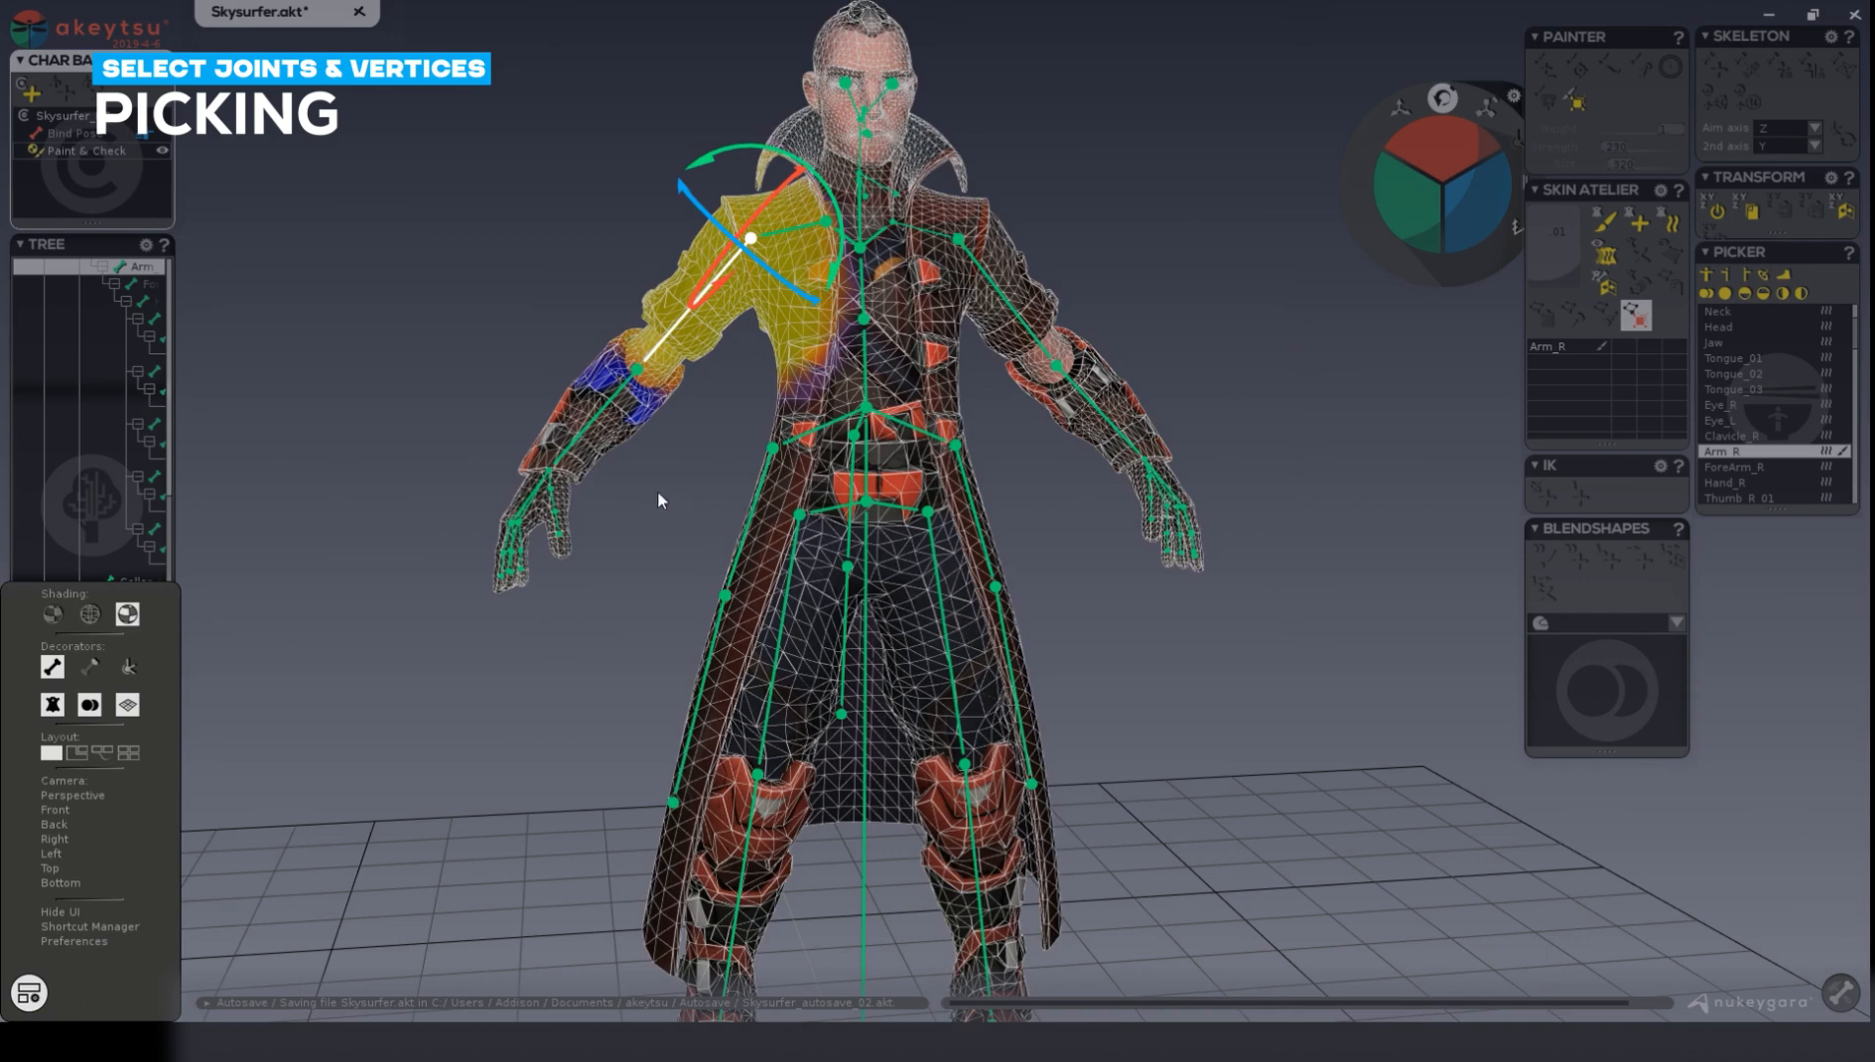
pyautogui.keyDown('alt'); pyautogui.moveTo(663, 346); pyautogui.dragTo(745, 423); pyautogui.keyUp('alt')
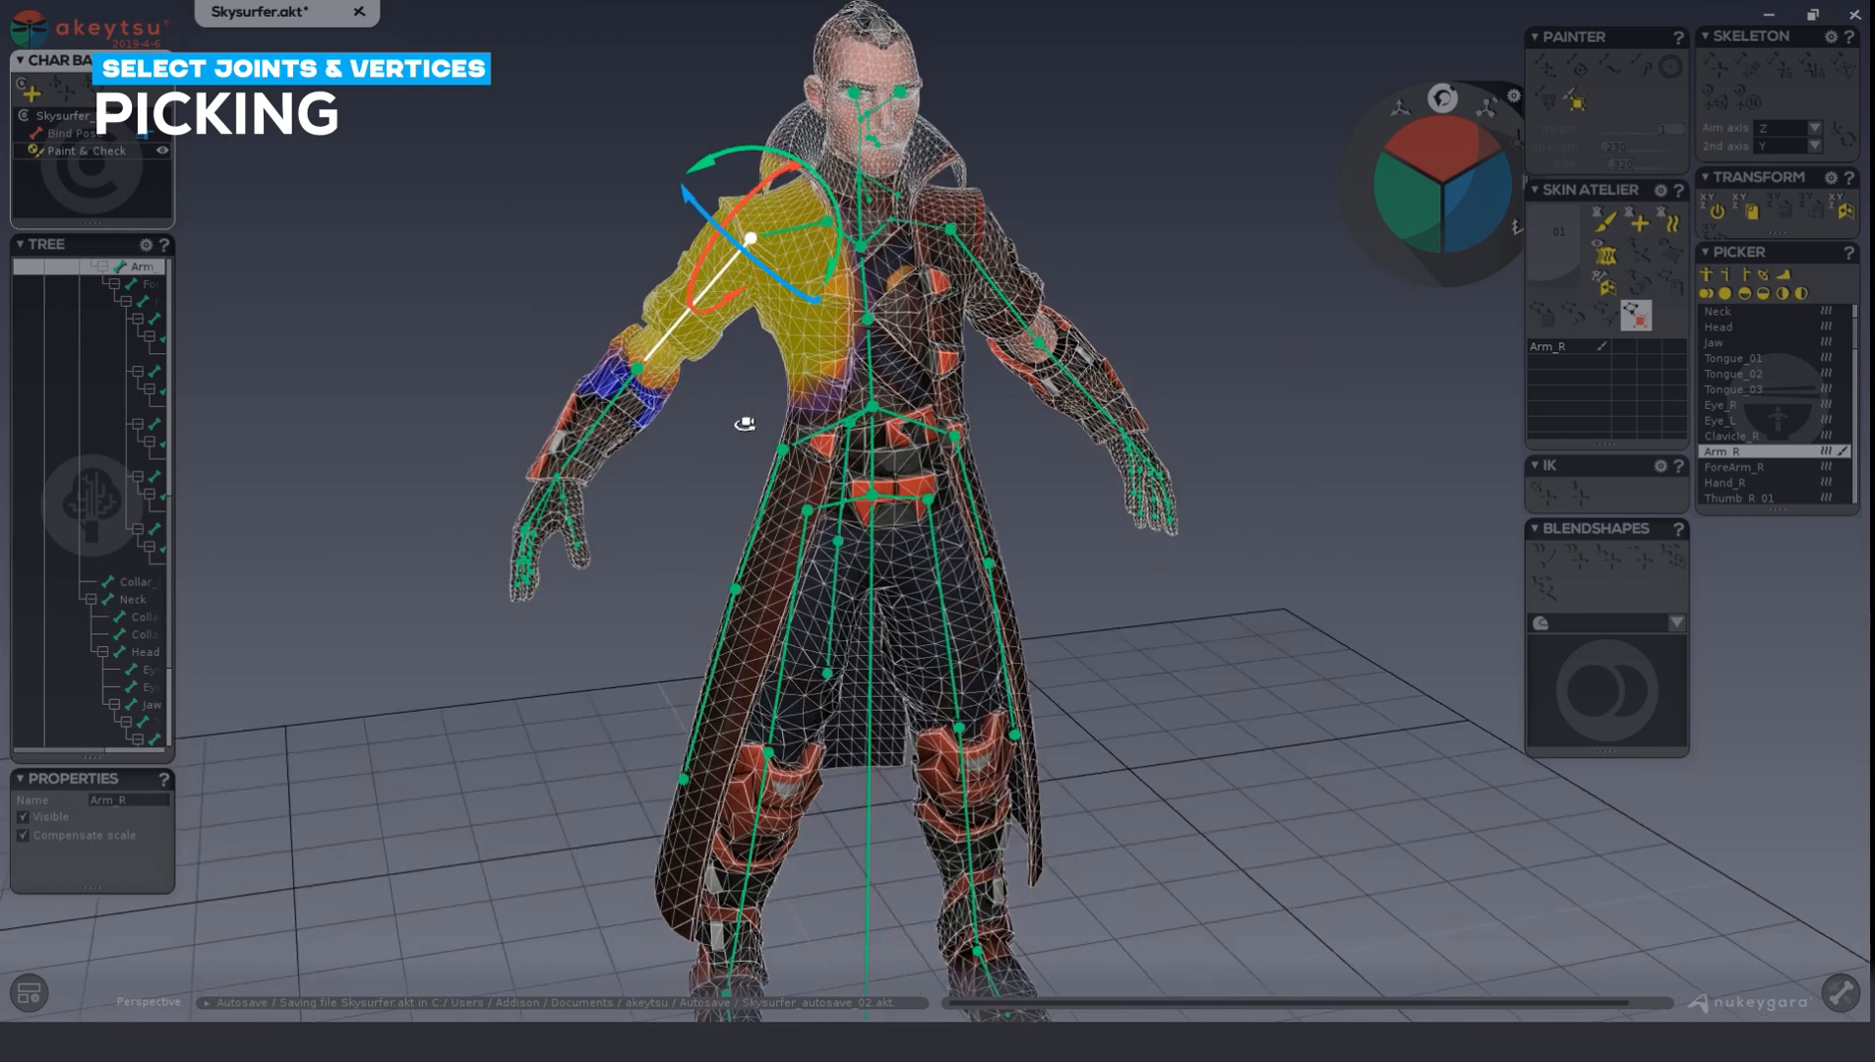
pyautogui.keyDown('alt'); pyautogui.moveTo(745, 423); pyautogui.dragTo(787, 399, button='right'); pyautogui.keyUp('alt')
# Smooth the Arm_R skin weights across the chest with the Painter's smooth brush, check front and back, and exit painting.
pyautogui.click(1601, 225)
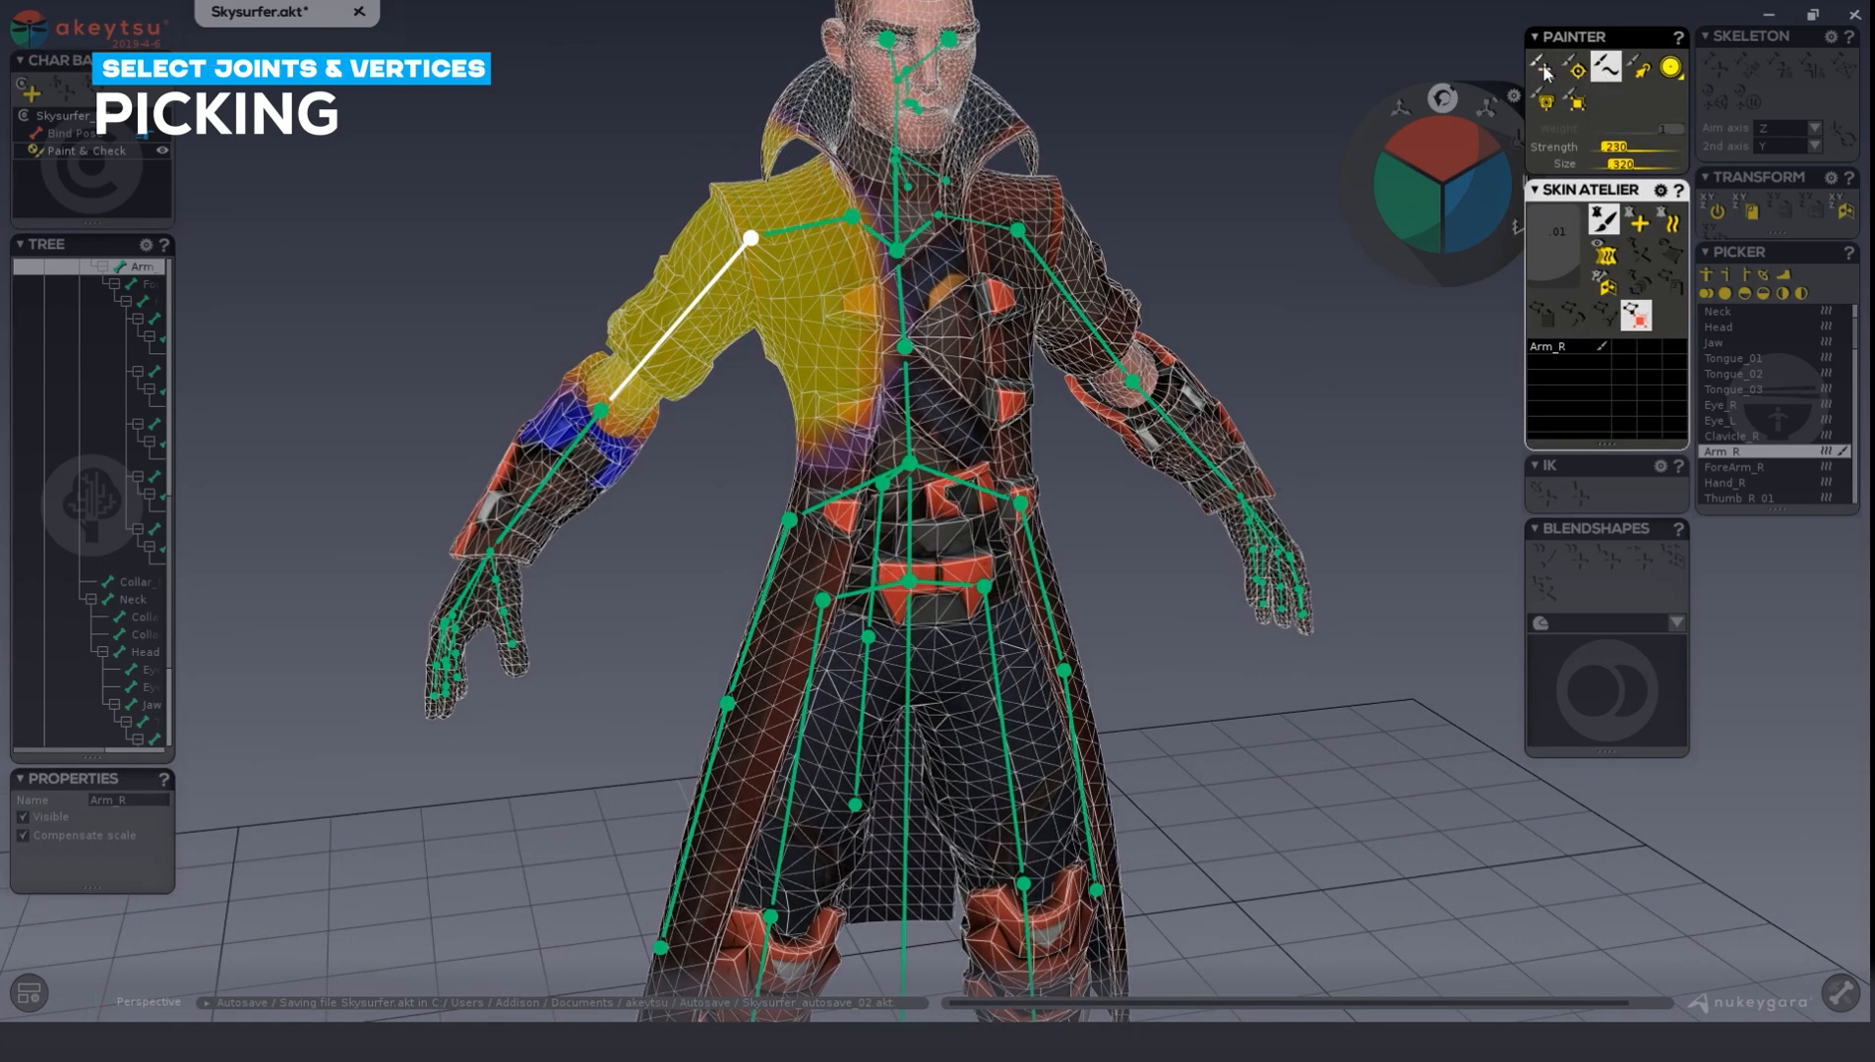
pyautogui.click(1607, 76)
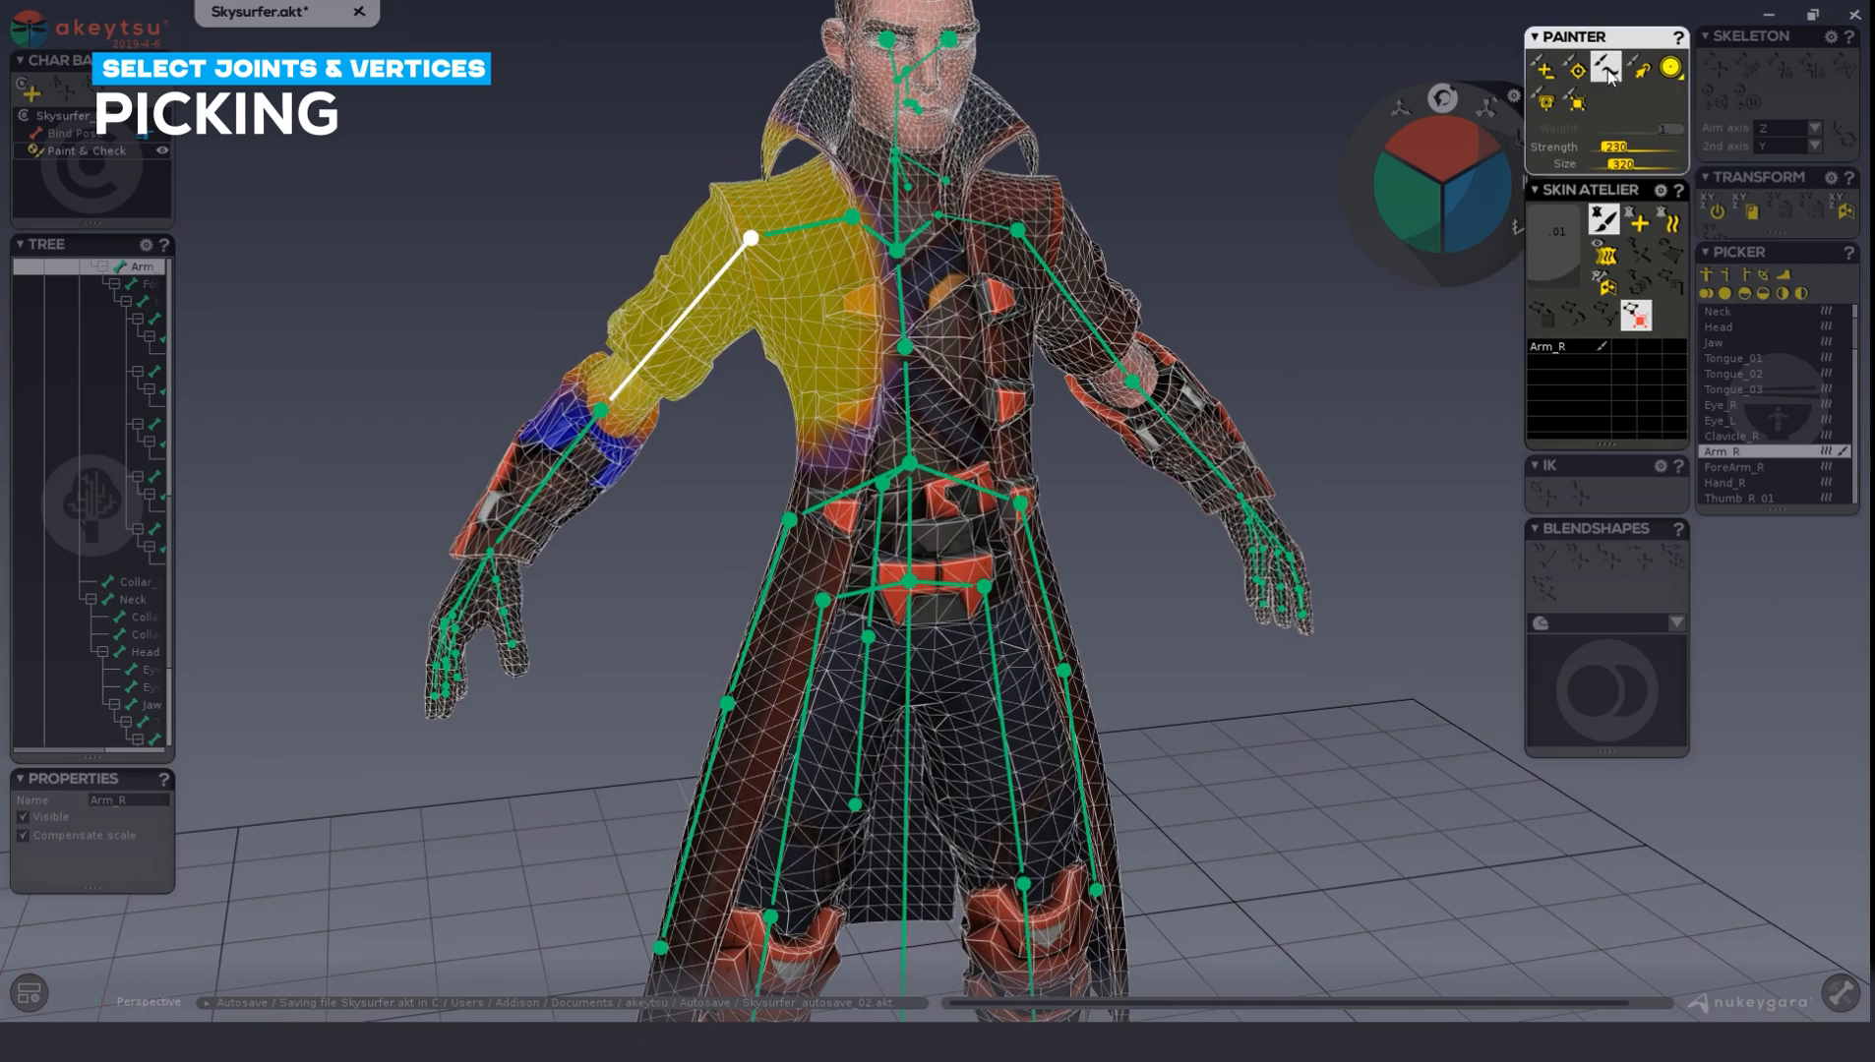
pyautogui.moveTo(886, 285)
pyautogui.mouseDown()
pyautogui.moveTo(860, 401)
pyautogui.moveTo(866, 344)
pyautogui.moveTo(851, 368)
pyautogui.moveTo(857, 420)
pyautogui.moveTo(800, 415)
pyautogui.moveTo(864, 417)
pyautogui.moveTo(888, 331)
pyautogui.moveTo(875, 357)
pyautogui.mouseUp()
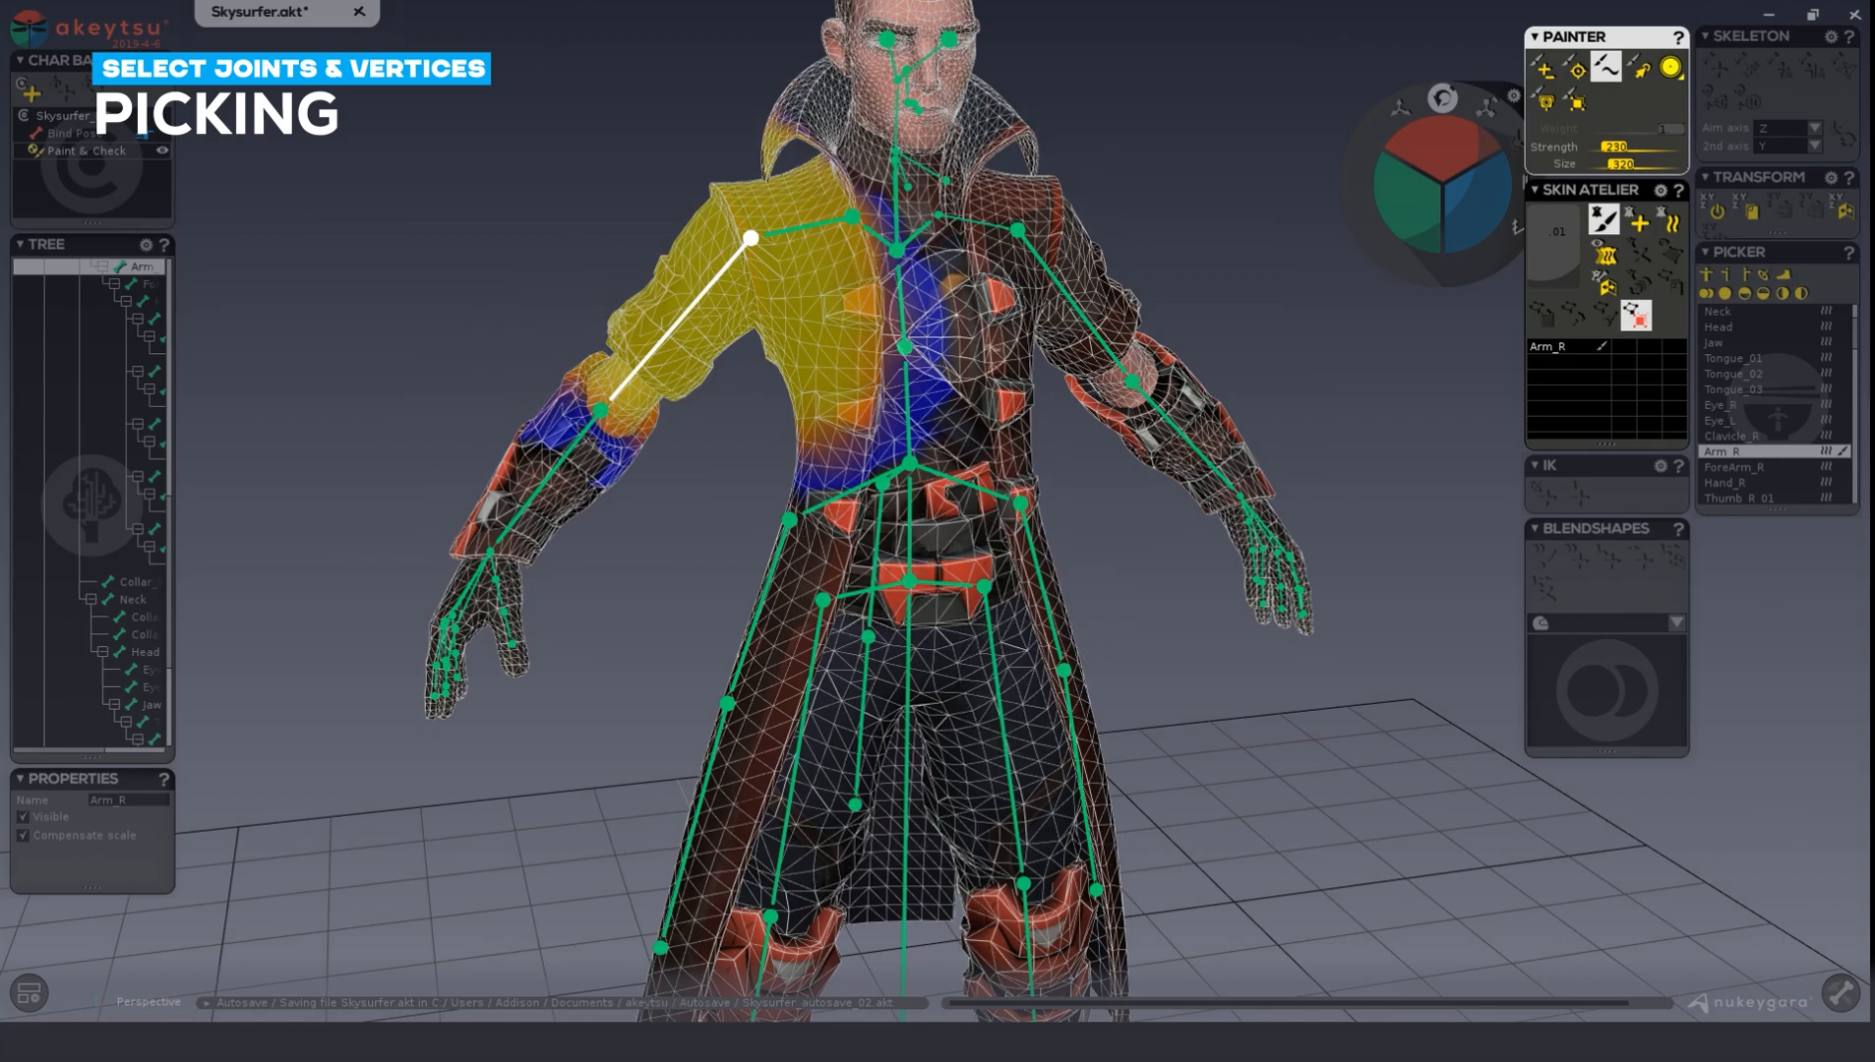
pyautogui.moveTo(990, 328)
pyautogui.mouseDown(button='middle')
pyautogui.moveTo(931, 304)
pyautogui.moveTo(1517, 308)
pyautogui.mouseUp(button='middle')
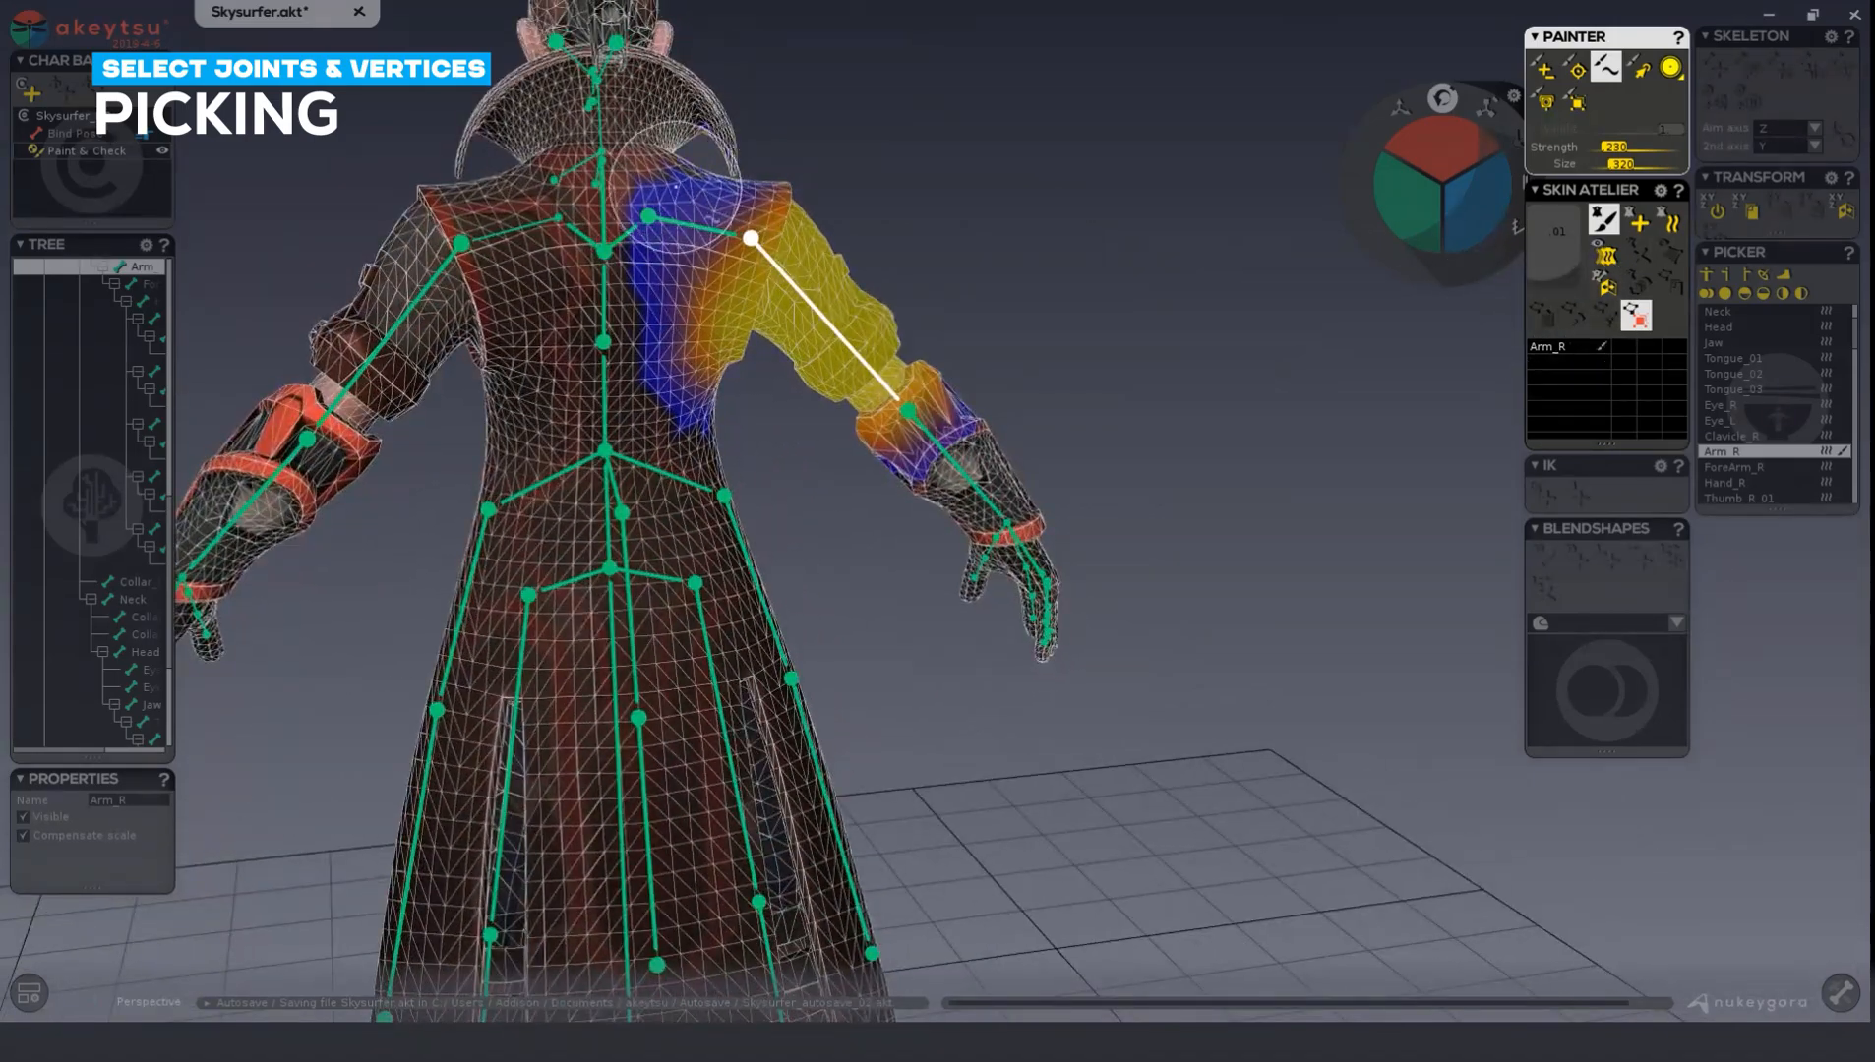
pyautogui.moveTo(1079, 346); pyautogui.dragTo(630, 349, button='middle')
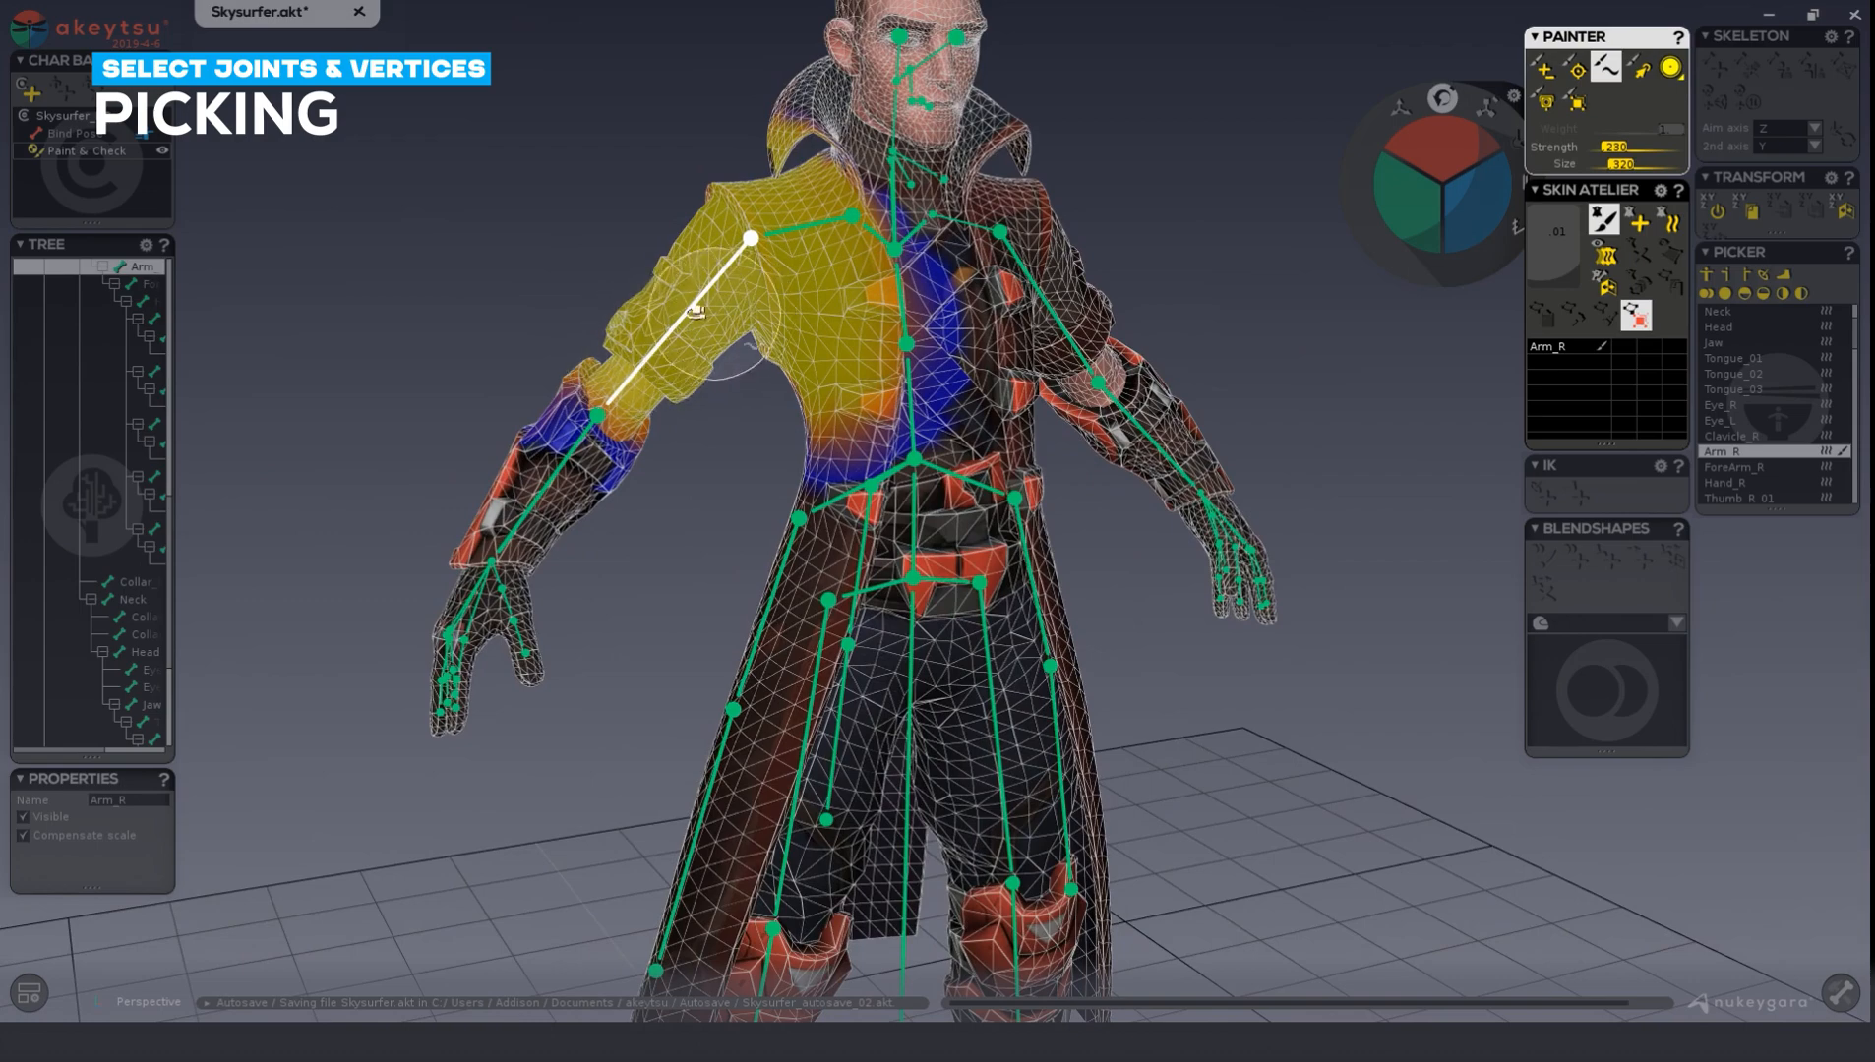
pyautogui.moveTo(695, 311)
pyautogui.mouseDown(button='middle')
pyautogui.moveTo(564, 314)
pyautogui.moveTo(598, 291)
pyautogui.mouseUp(button='middle')
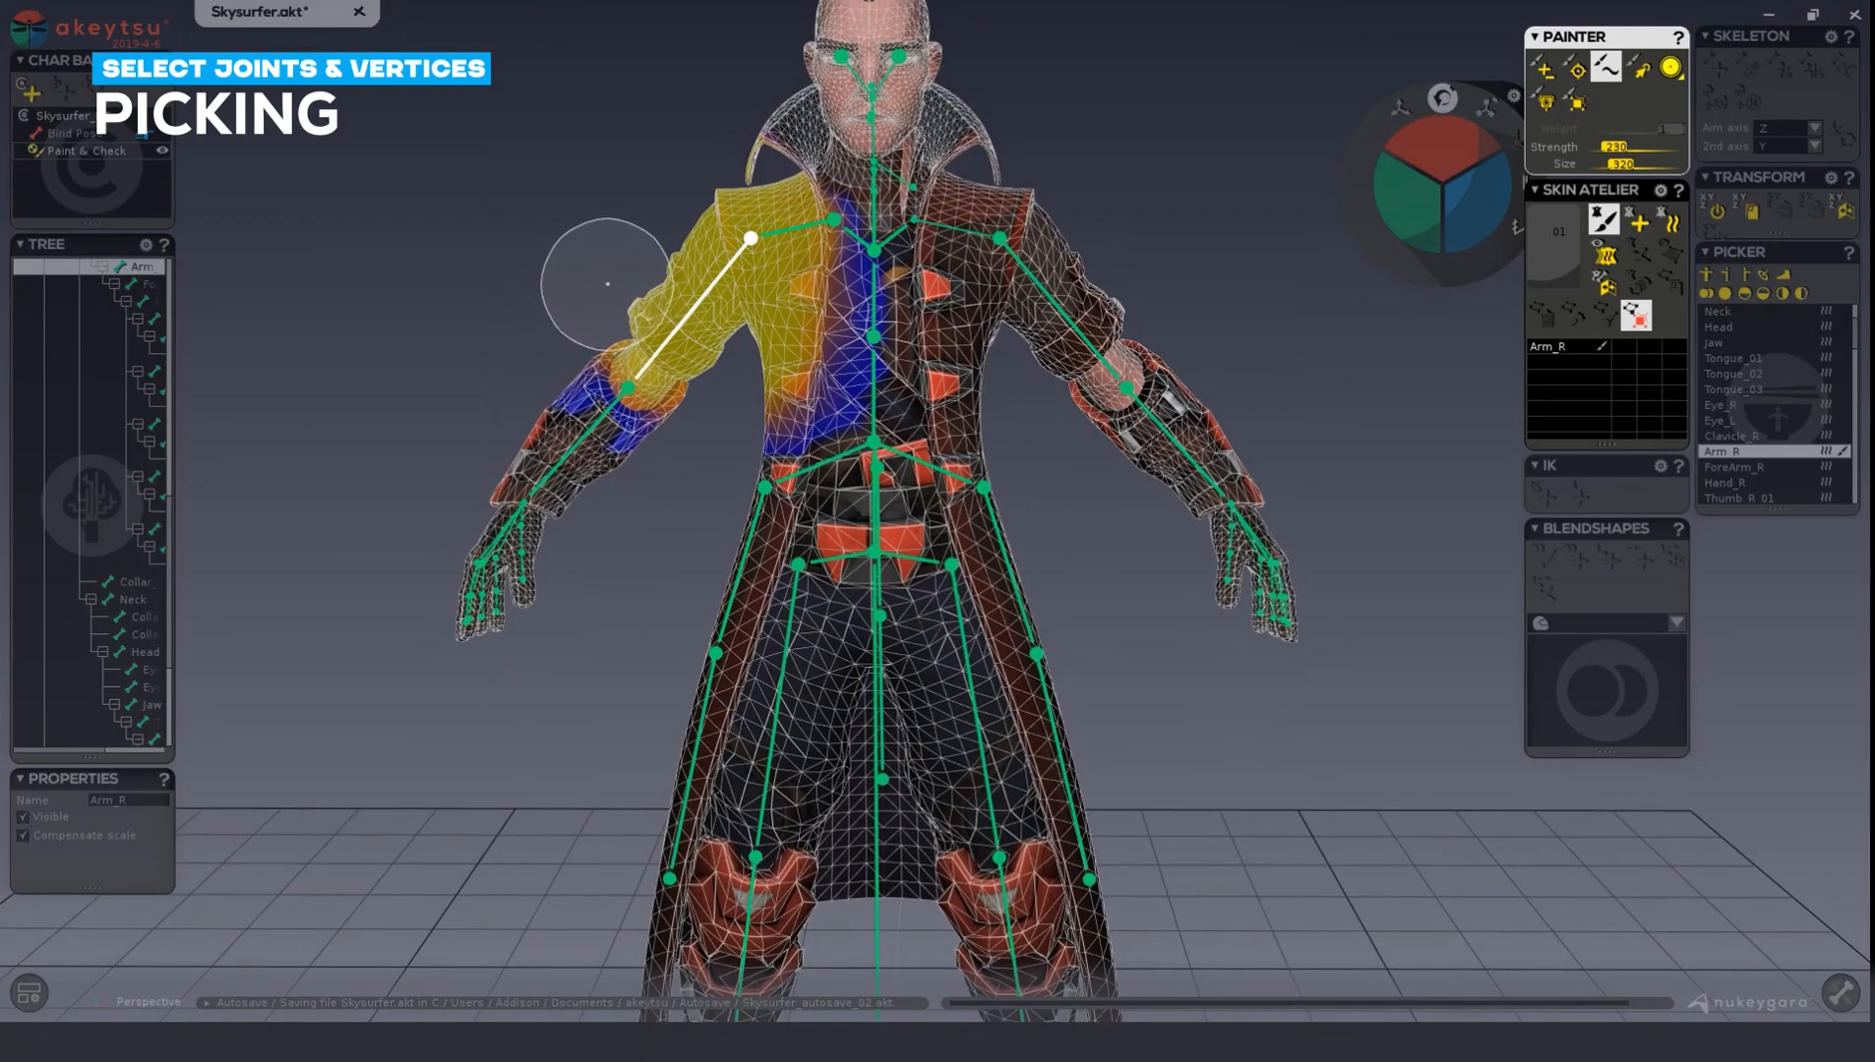
pyautogui.press('Escape')
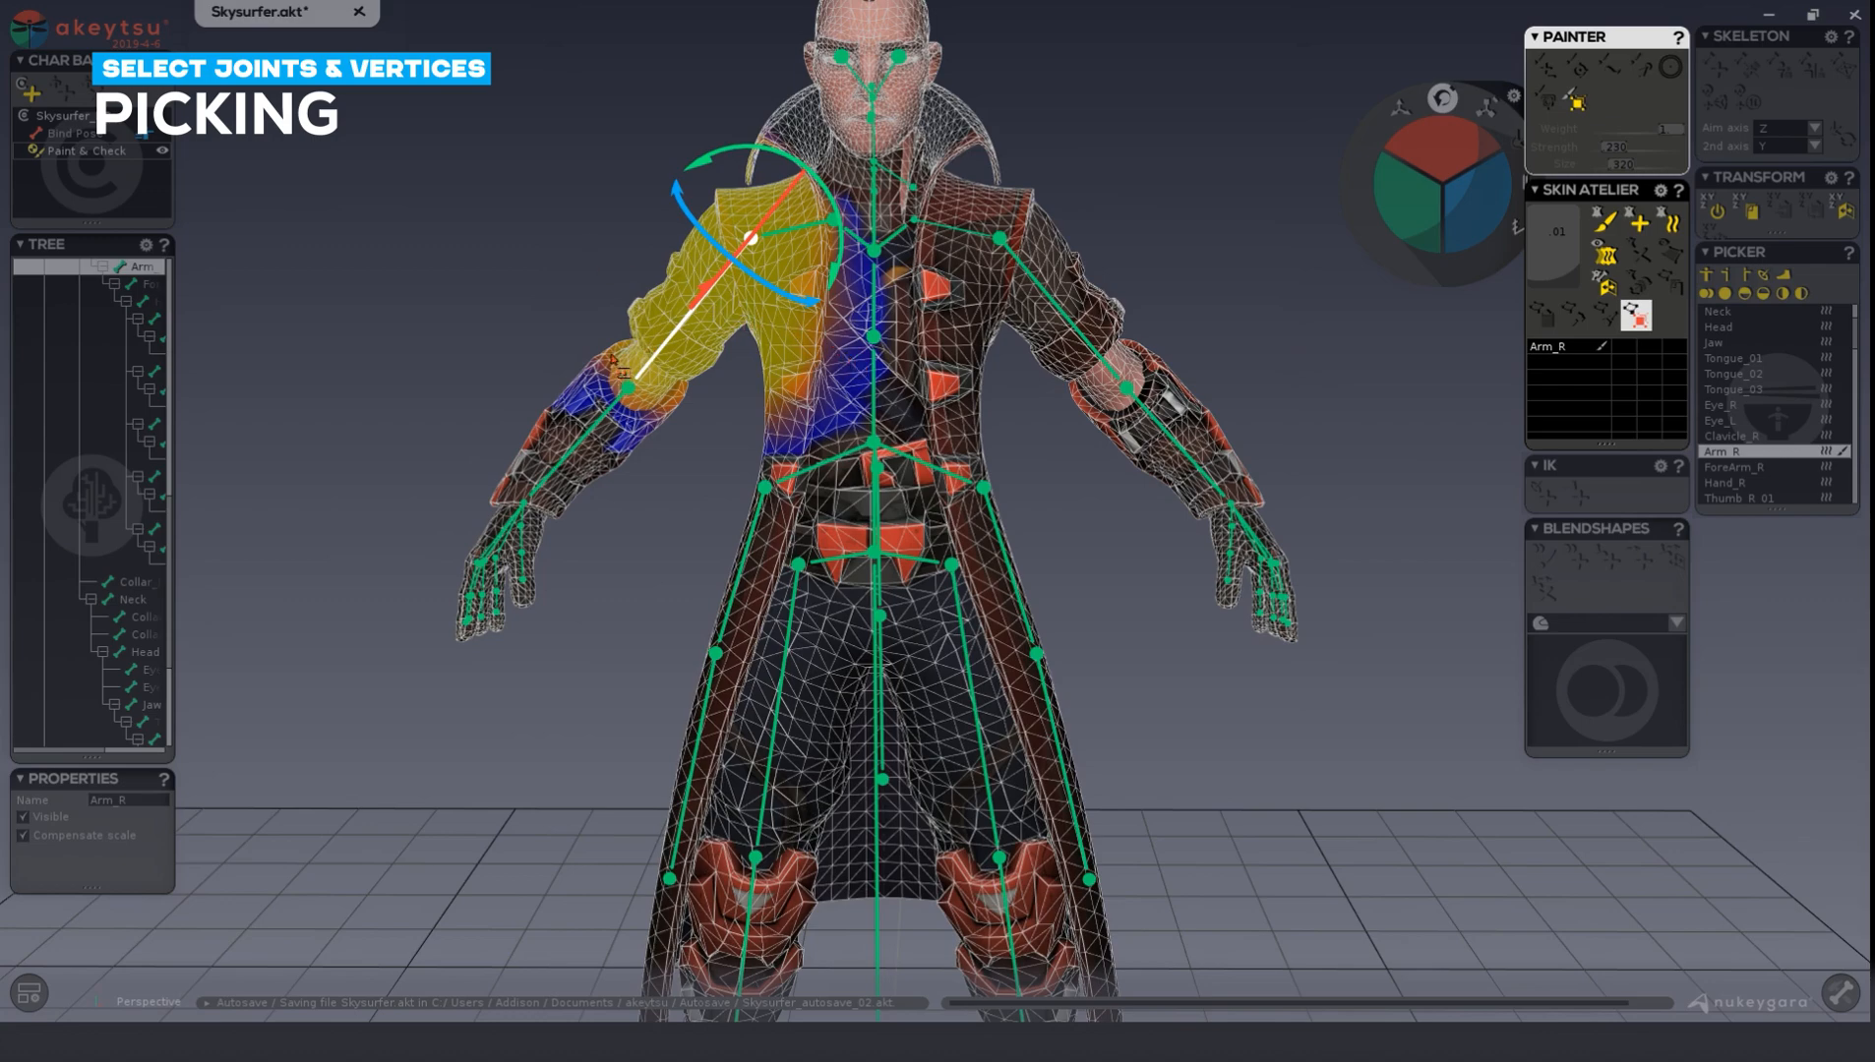
# Pick individual vertices around the right elbow and on the outer forearm.
pyautogui.click(618, 371)
pyautogui.moveTo(621, 379)
pyautogui.mouseDown(button='middle')
pyautogui.moveTo(773, 460)
pyautogui.moveTo(1079, 465)
pyautogui.moveTo(795, 451)
pyautogui.moveTo(622, 386)
pyautogui.mouseUp(button='middle')
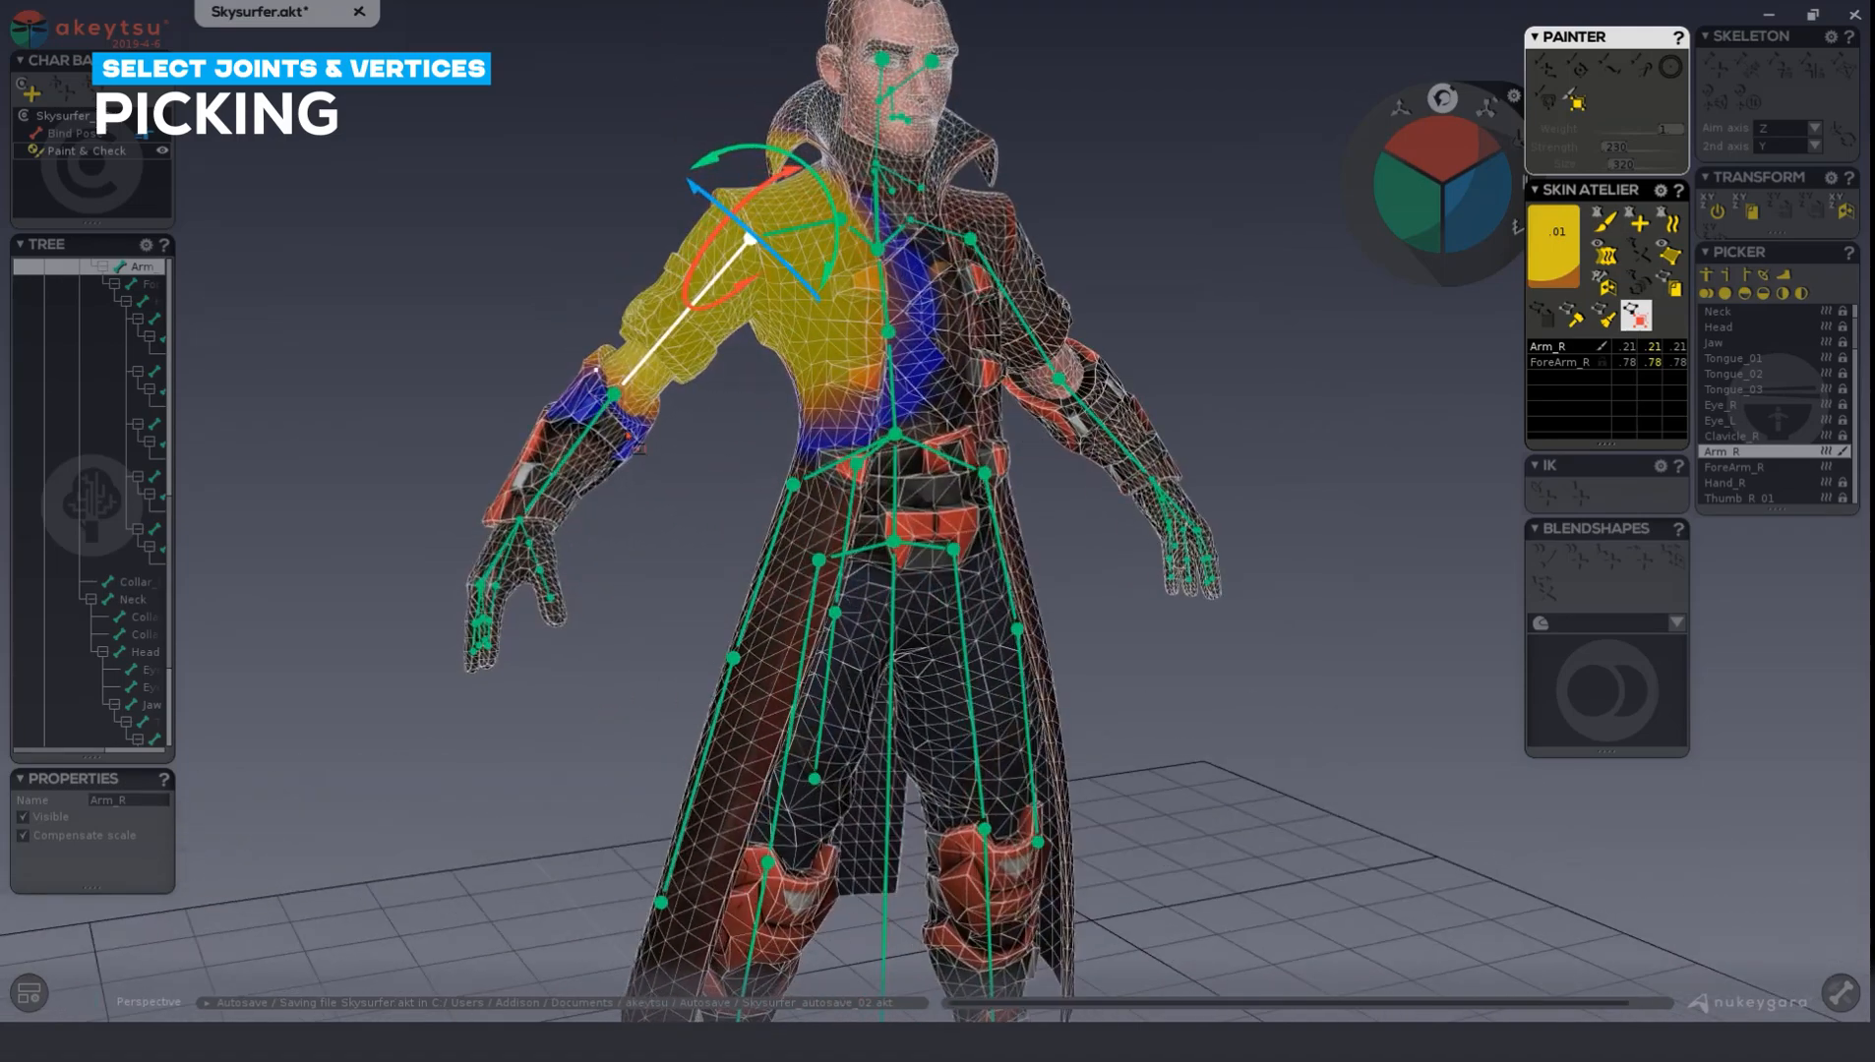
pyautogui.click(622, 420)
pyautogui.click(553, 429)
pyautogui.moveTo(707, 494); pyautogui.dragTo(662, 491, button='middle')
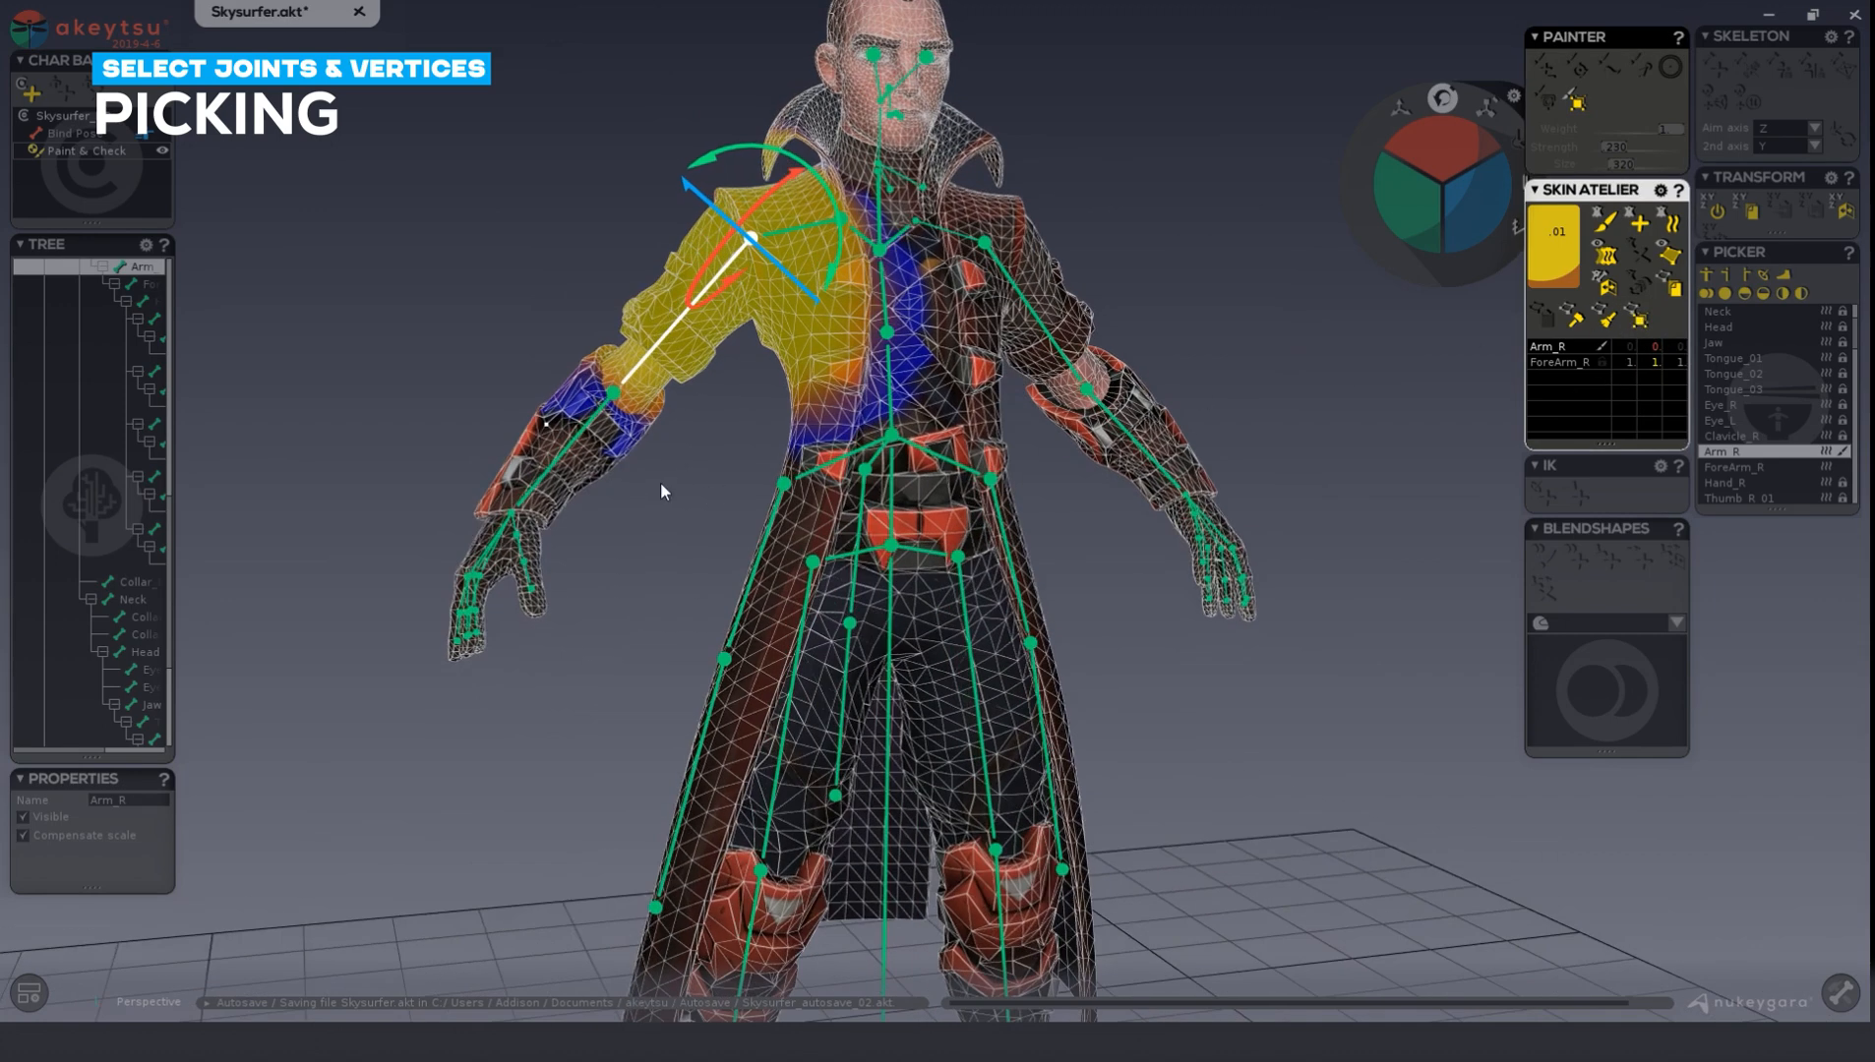
# Pick small groups of vertices on the right forearm cuff, and box-select the vertices of the whole forearm.
pyautogui.scroll(1, 661, 484)
pyautogui.moveTo(579, 459); pyautogui.dragTo(603, 451)
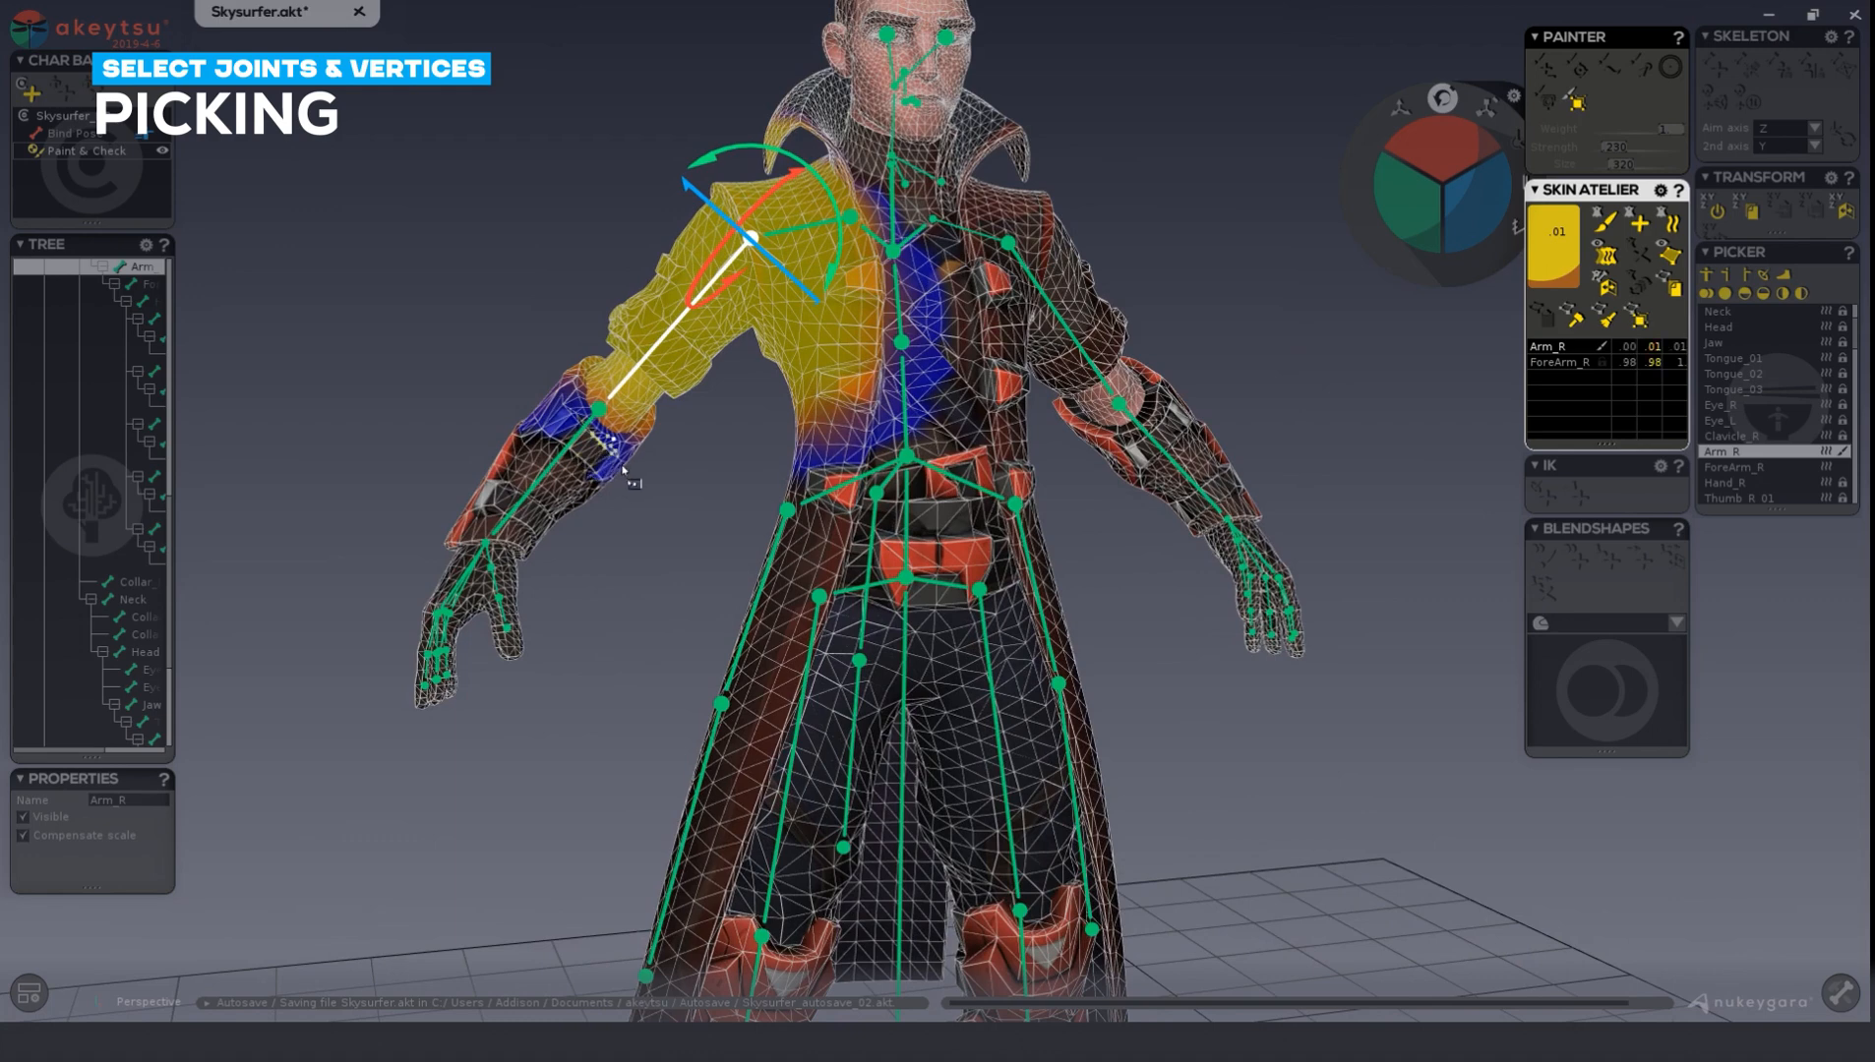
pyautogui.scroll(5, 629, 487)
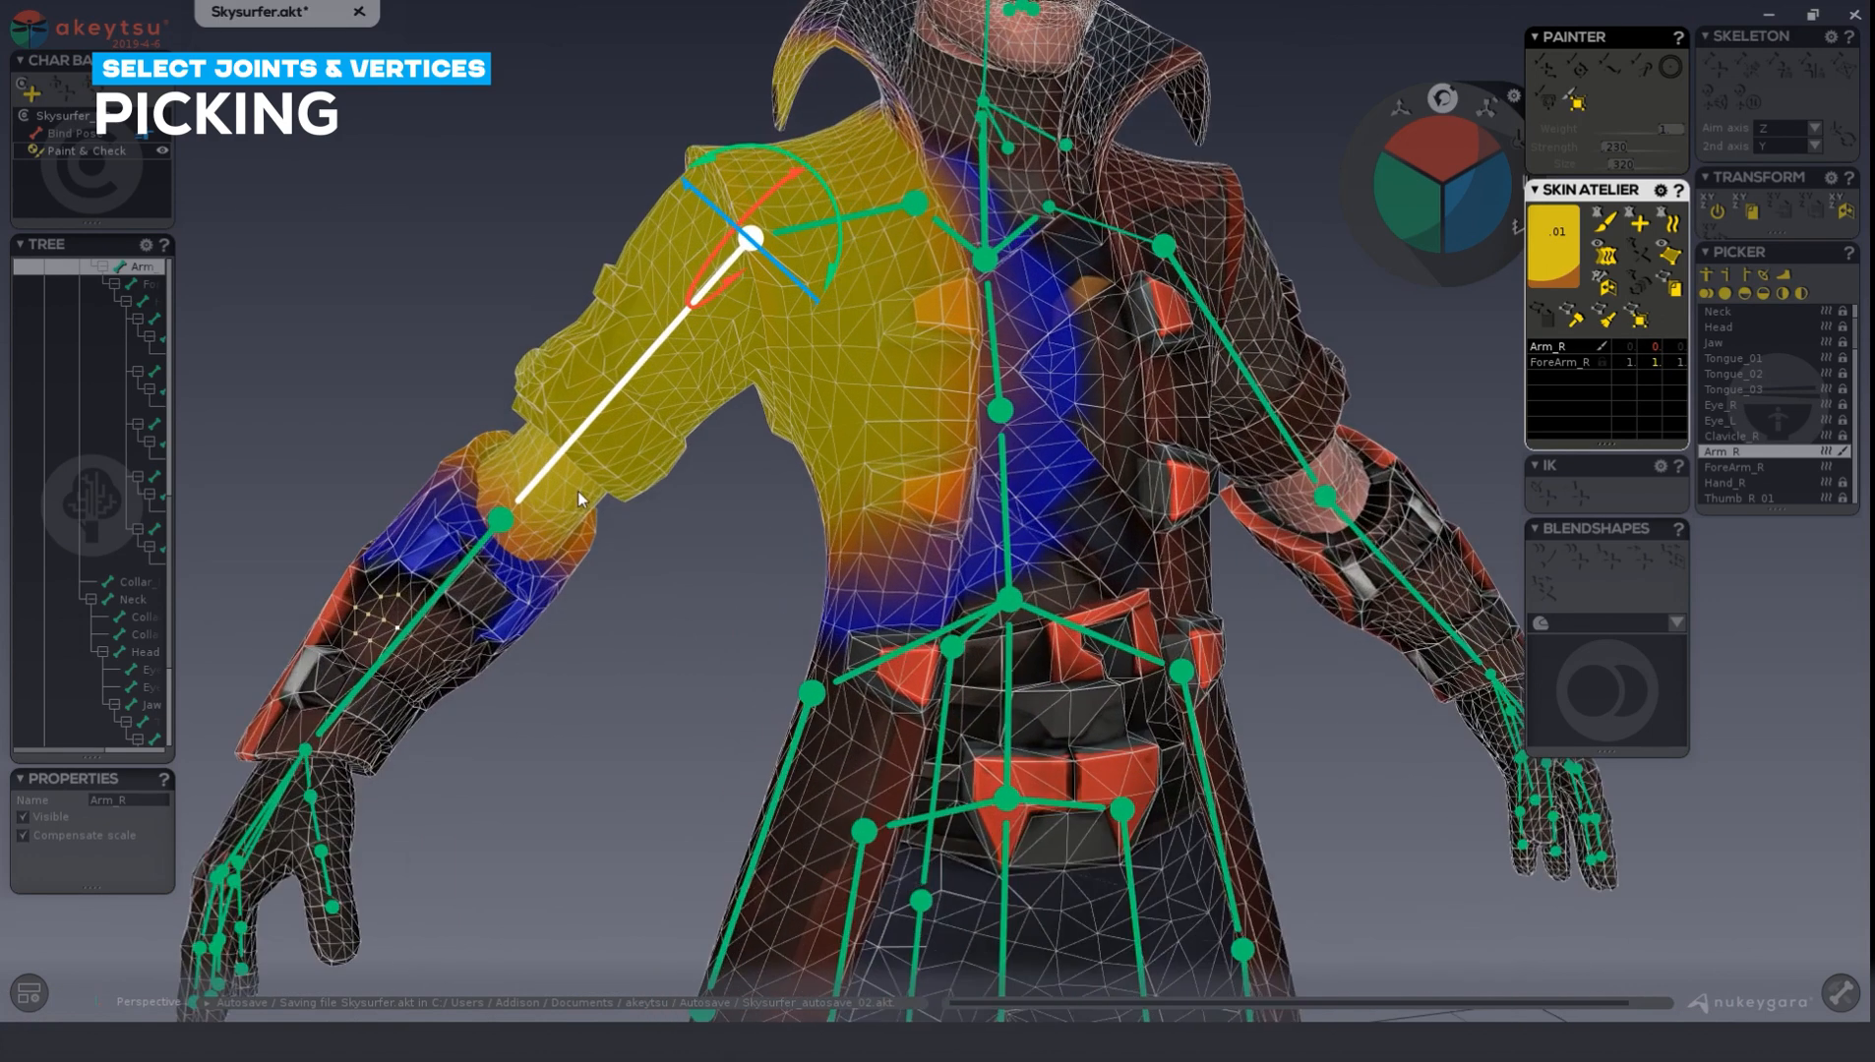
pyautogui.click(541, 575)
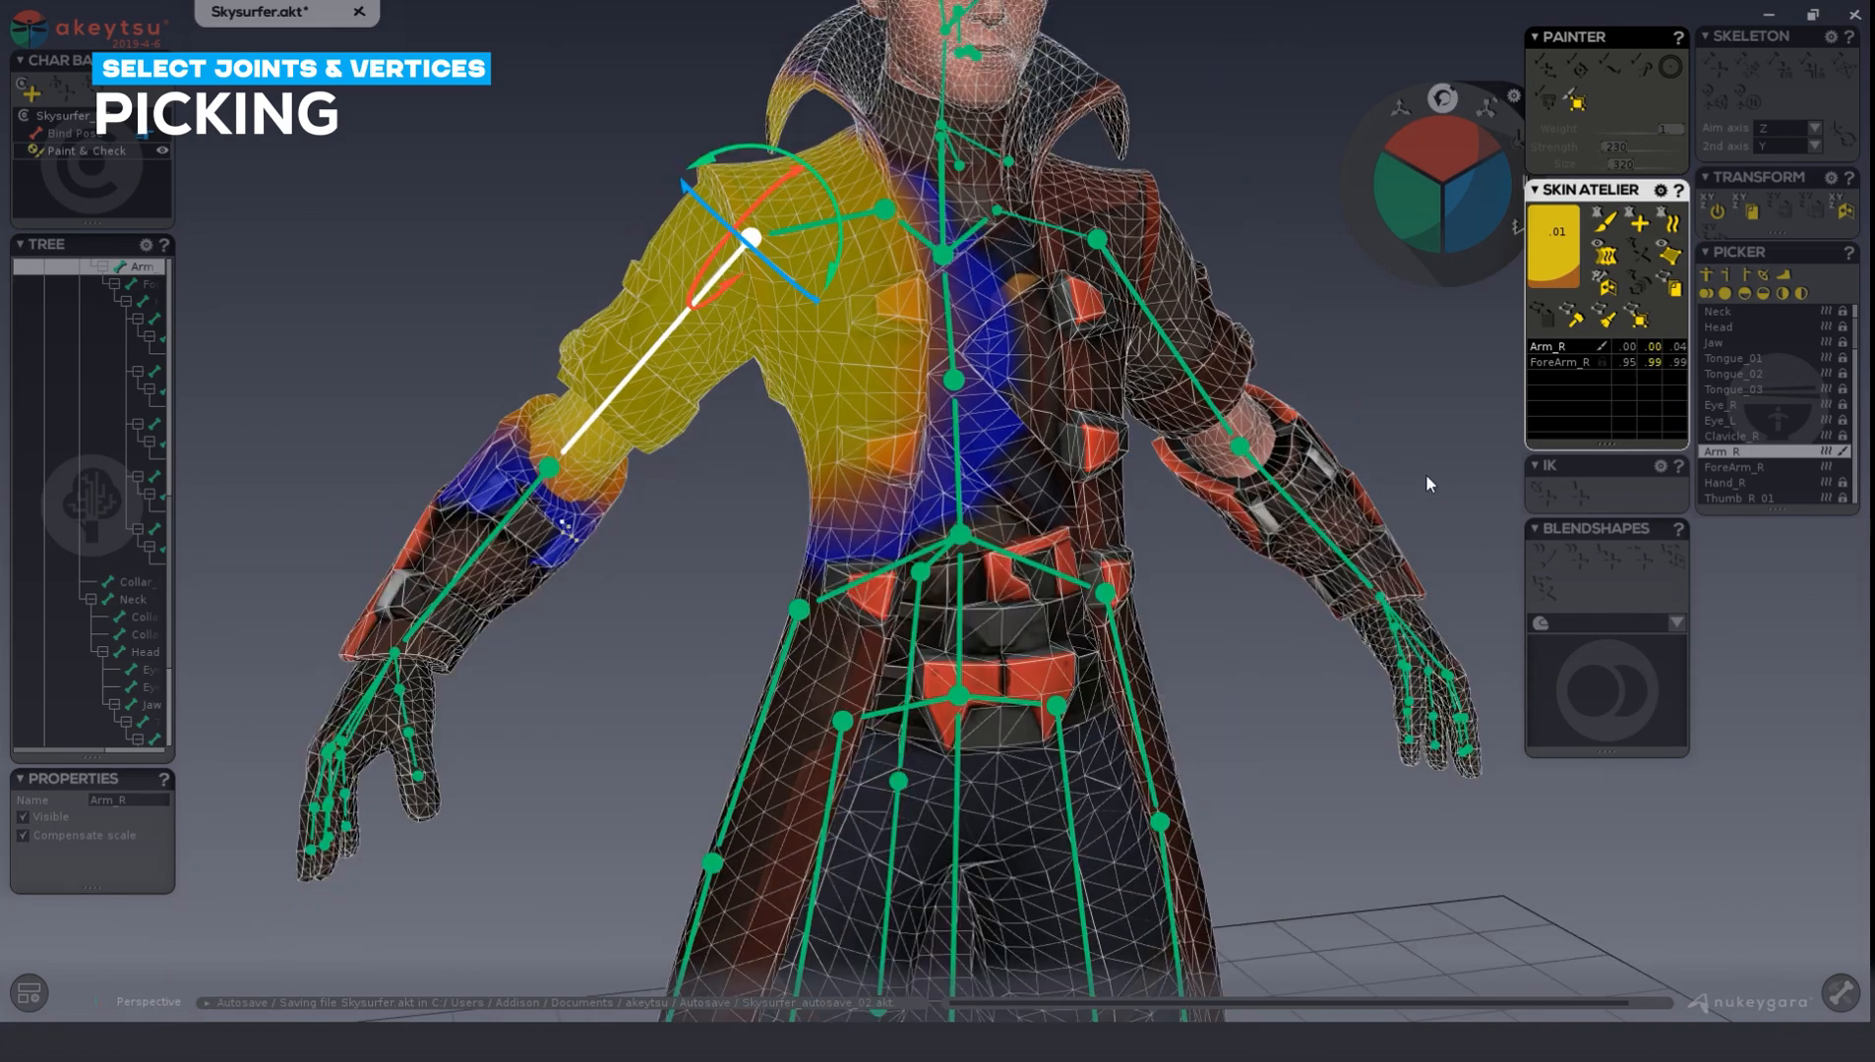
pyautogui.click(579, 443)
pyautogui.scroll(3, 639, 629)
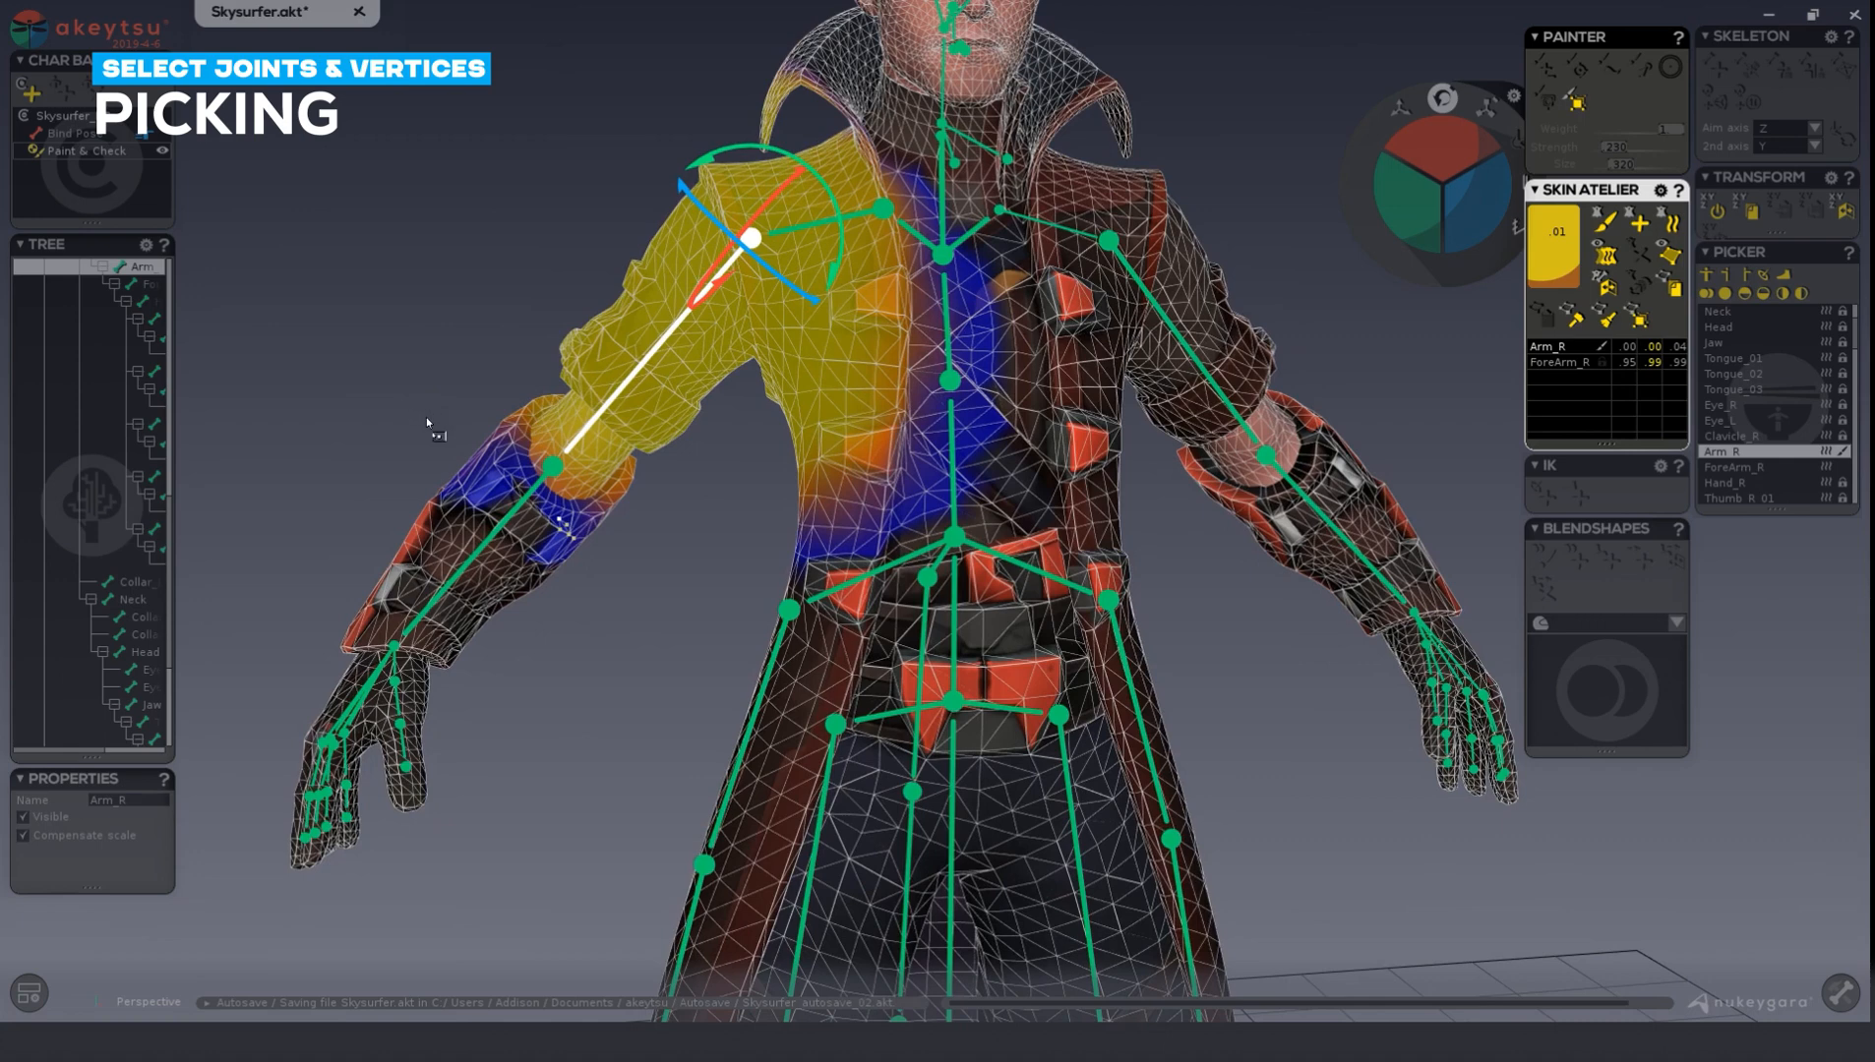
pyautogui.moveTo(425, 419)
pyautogui.mouseDown()
pyautogui.moveTo(386, 580)
pyautogui.moveTo(531, 408)
pyautogui.moveTo(397, 404)
pyautogui.moveTo(437, 439)
pyautogui.moveTo(398, 457)
pyautogui.moveTo(634, 640)
pyautogui.mouseUp()
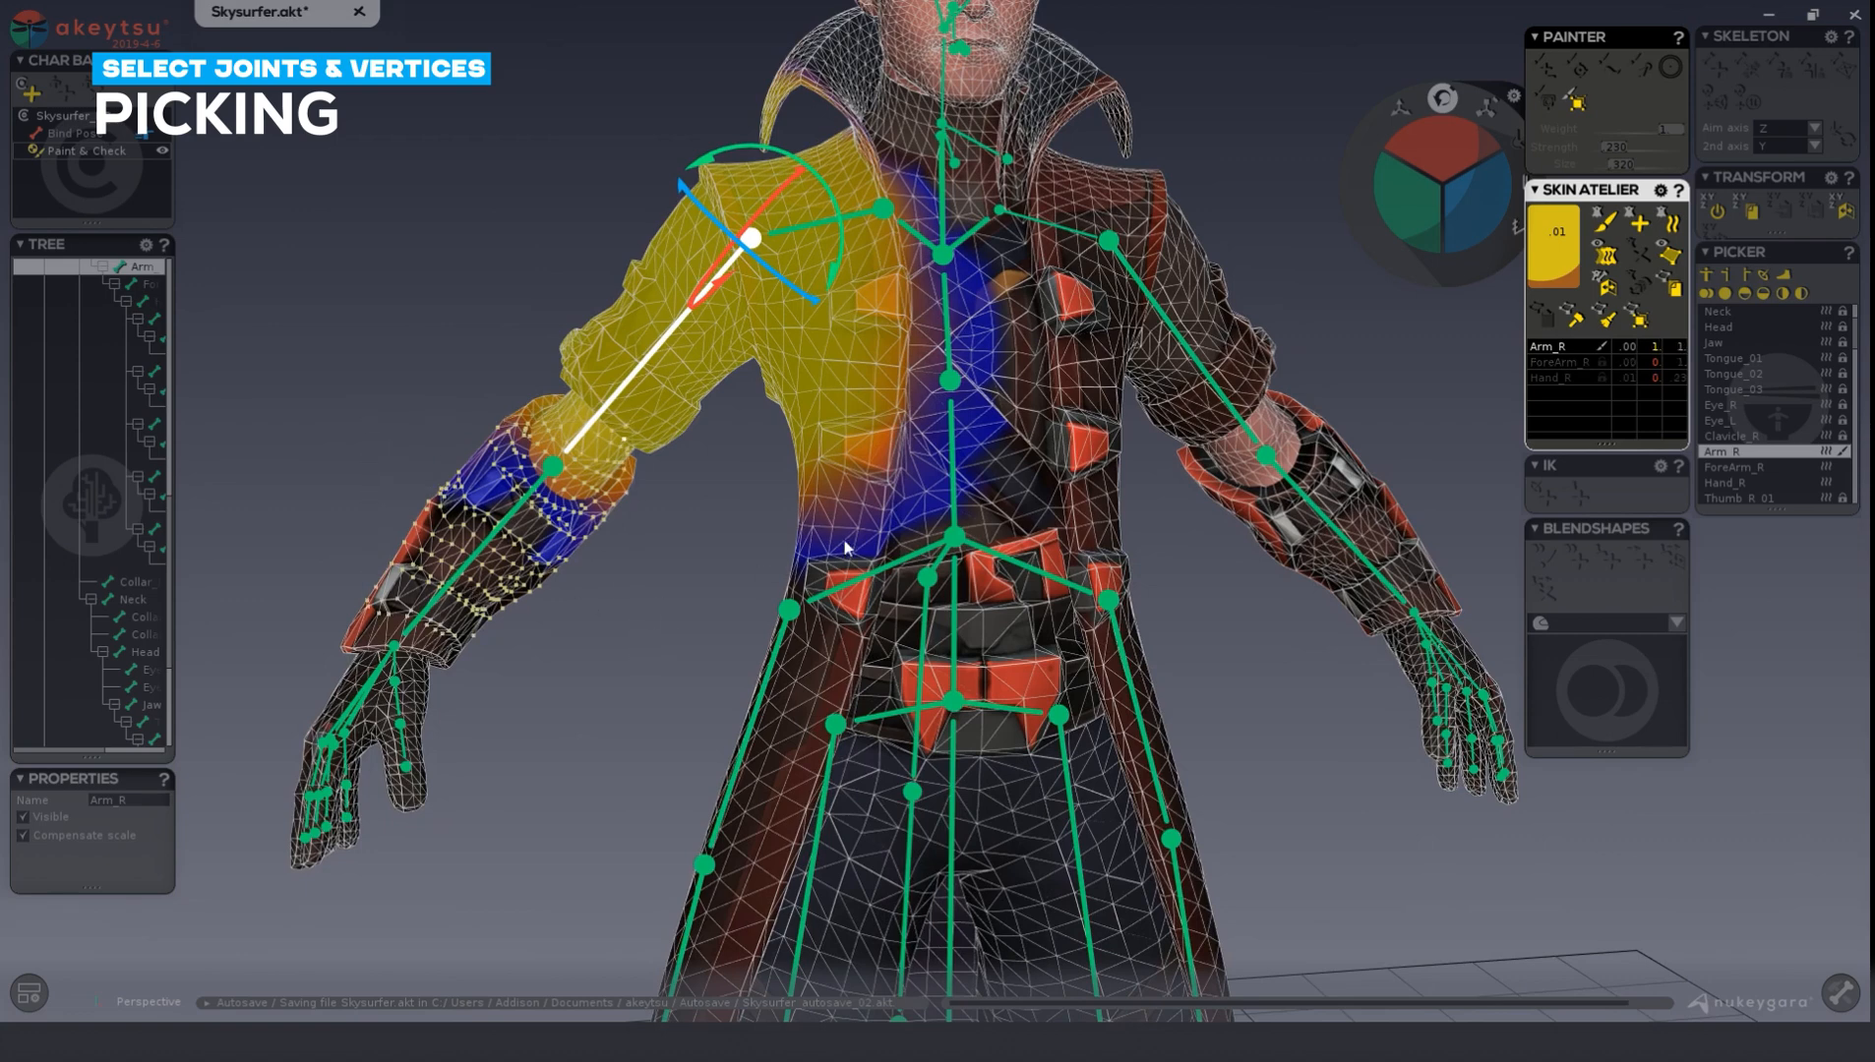
# Extend the vertex selection over the right hand and upper arm with the Painter's selection brush.
pyautogui.press('p')
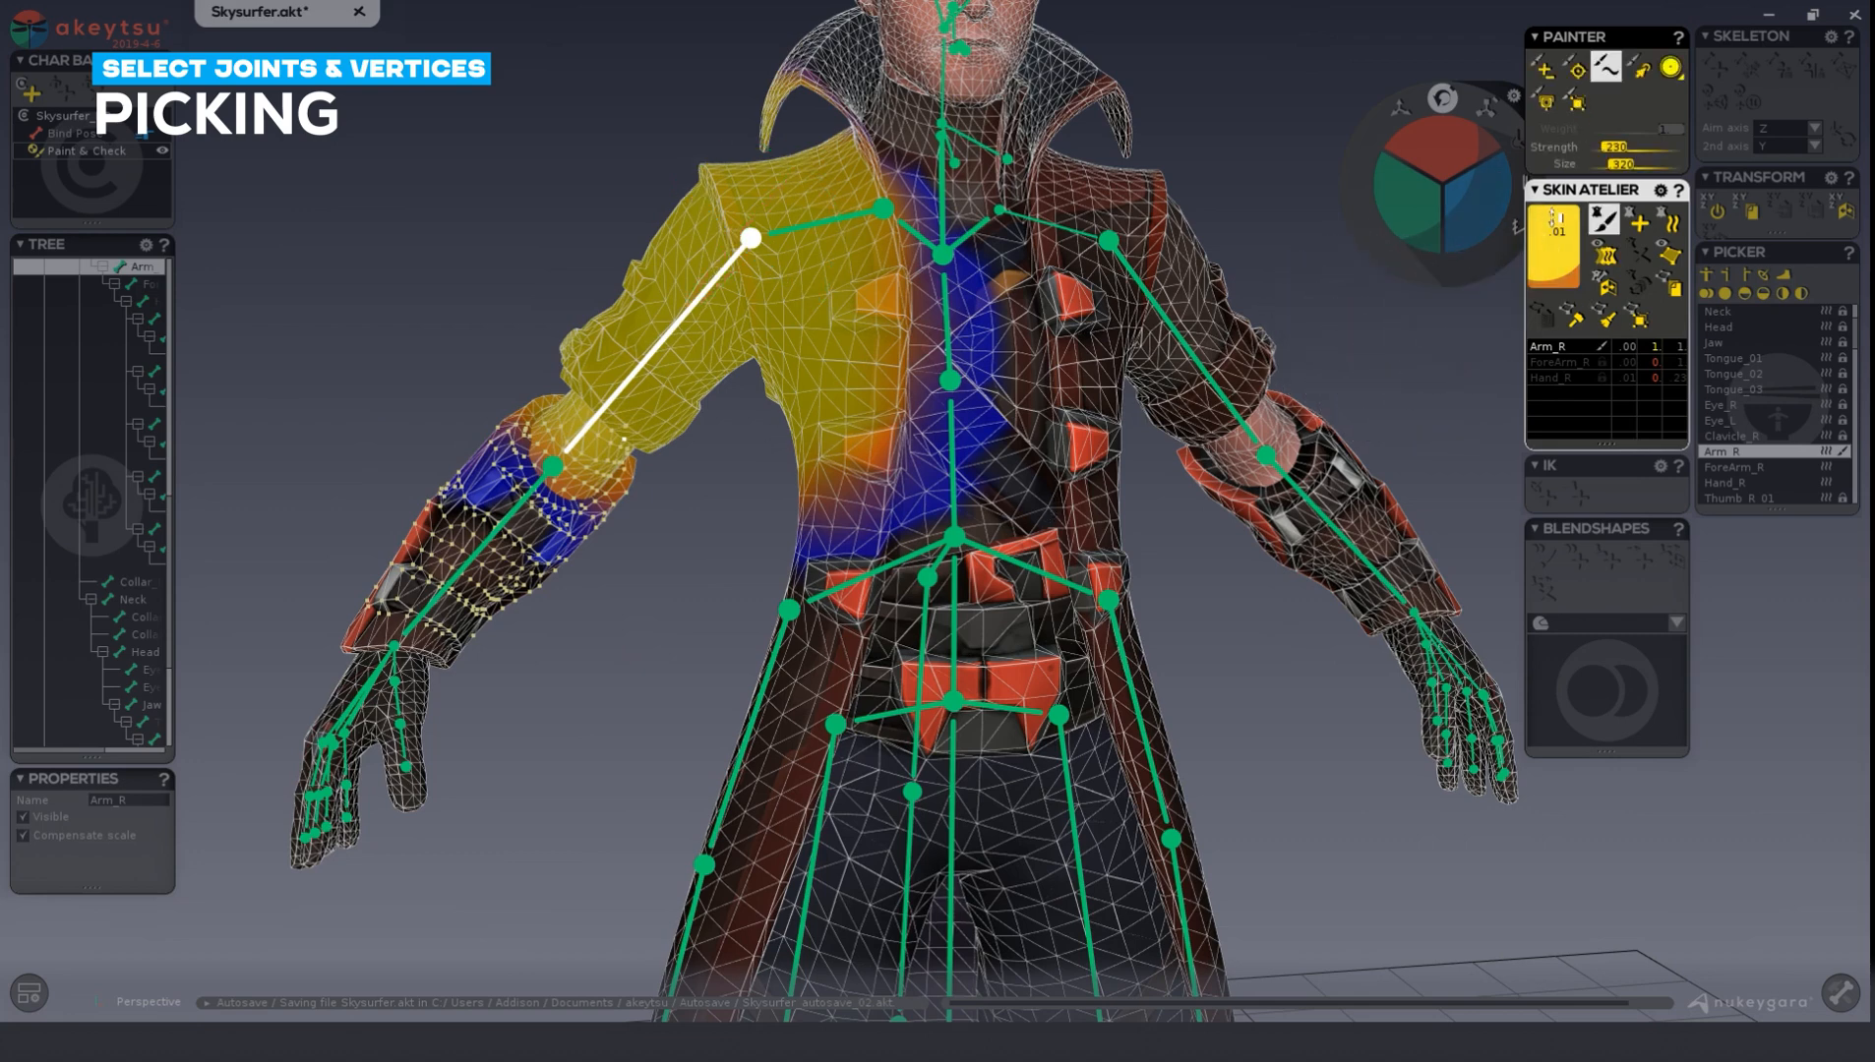
pyautogui.click(1643, 71)
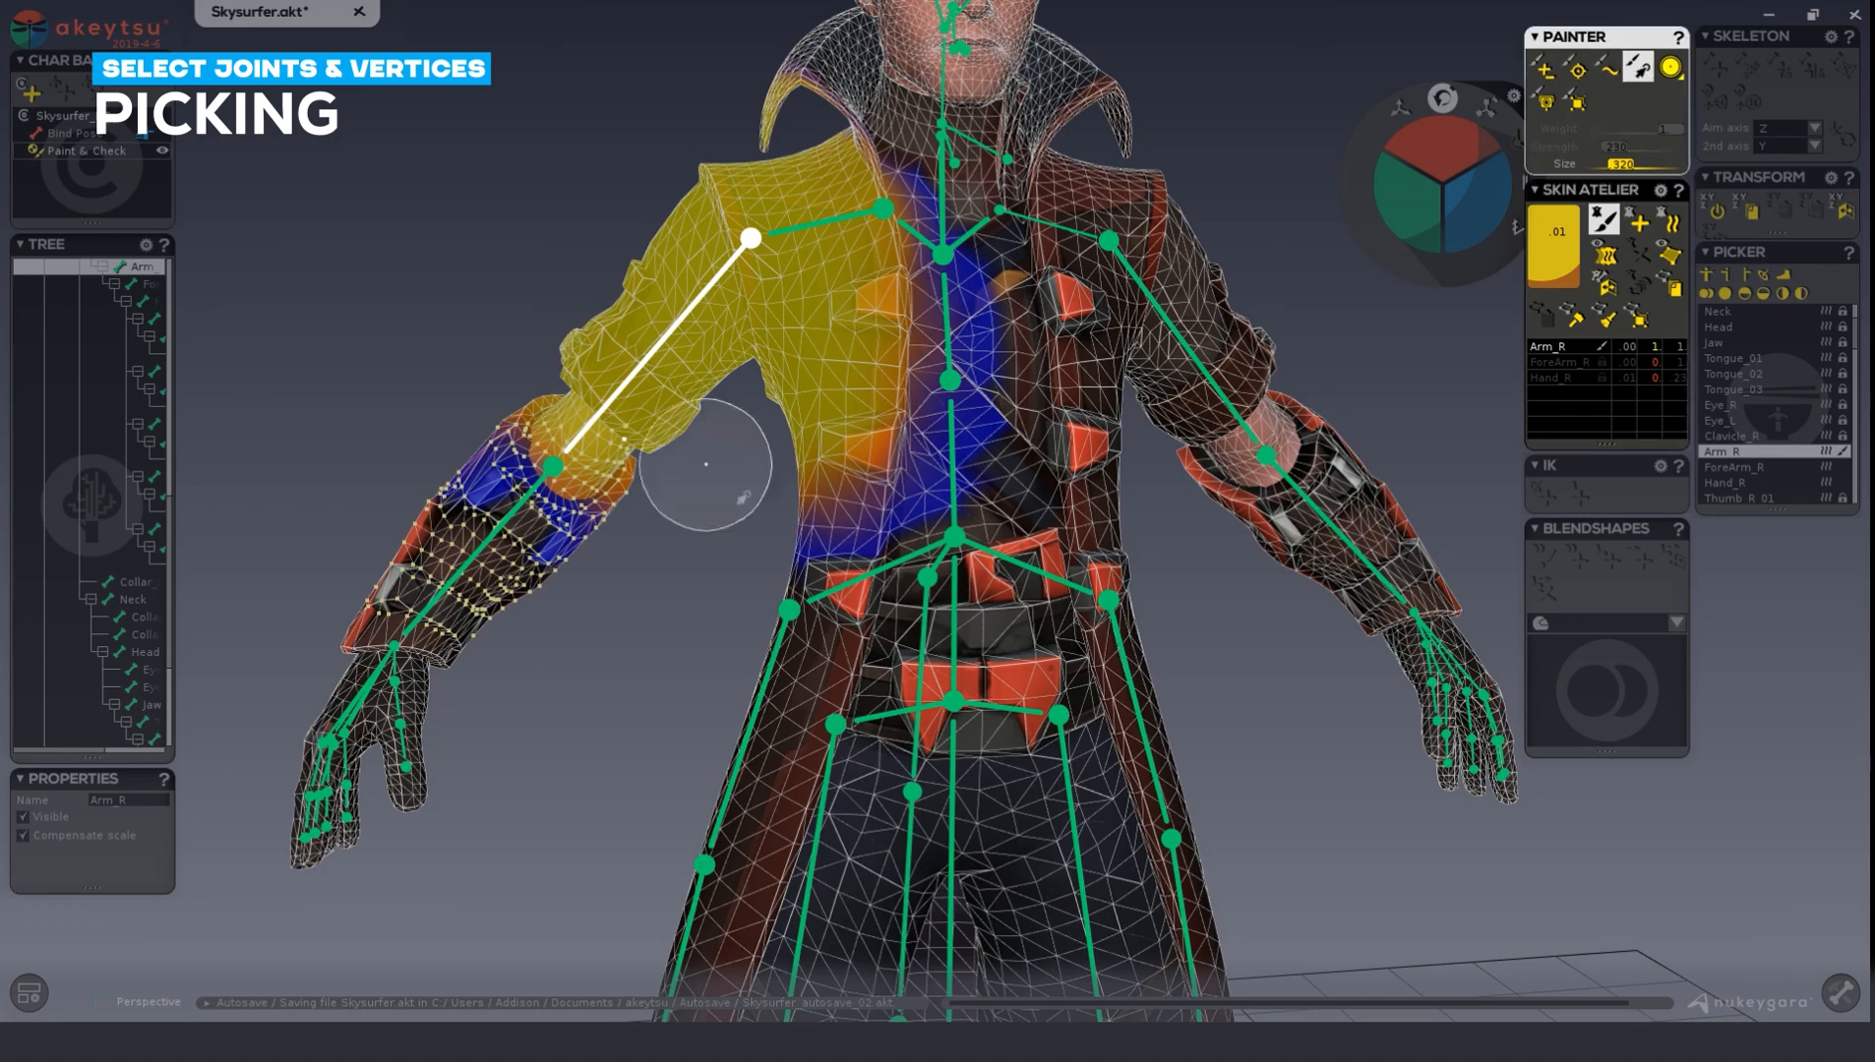
pyautogui.moveTo(473, 477)
pyautogui.mouseDown()
pyautogui.moveTo(418, 556)
pyautogui.moveTo(379, 738)
pyautogui.moveTo(335, 822)
pyautogui.mouseUp()
pyautogui.moveTo(590, 425)
pyautogui.mouseDown()
pyautogui.moveTo(777, 207)
pyautogui.moveTo(679, 265)
pyautogui.moveTo(582, 457)
pyautogui.moveTo(595, 425)
pyautogui.mouseUp()
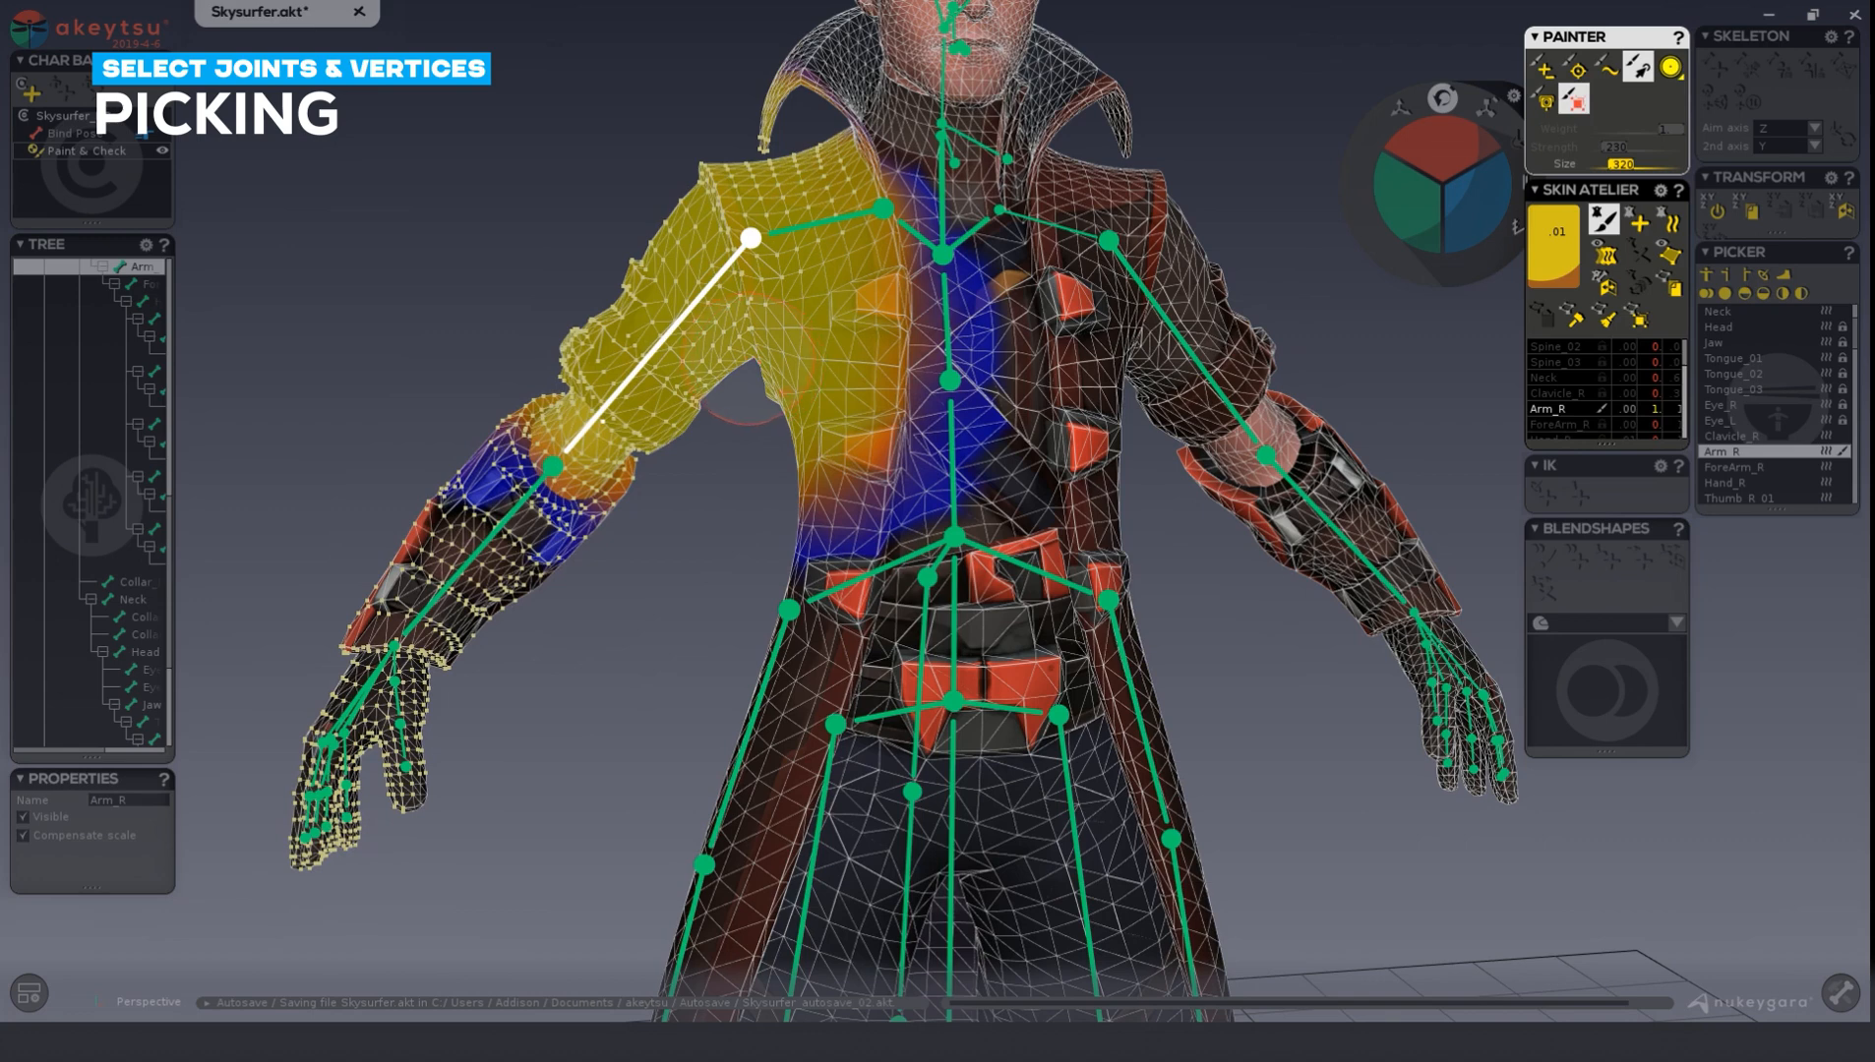
# Repaint the vertex selection to cover only the right upper-arm sleeve, and exit painting.
pyautogui.click(708, 343)
pyautogui.moveTo(703, 346)
pyautogui.mouseDown()
pyautogui.moveTo(600, 364)
pyautogui.moveTo(629, 285)
pyautogui.moveTo(585, 315)
pyautogui.moveTo(634, 261)
pyautogui.moveTo(686, 403)
pyautogui.mouseUp()
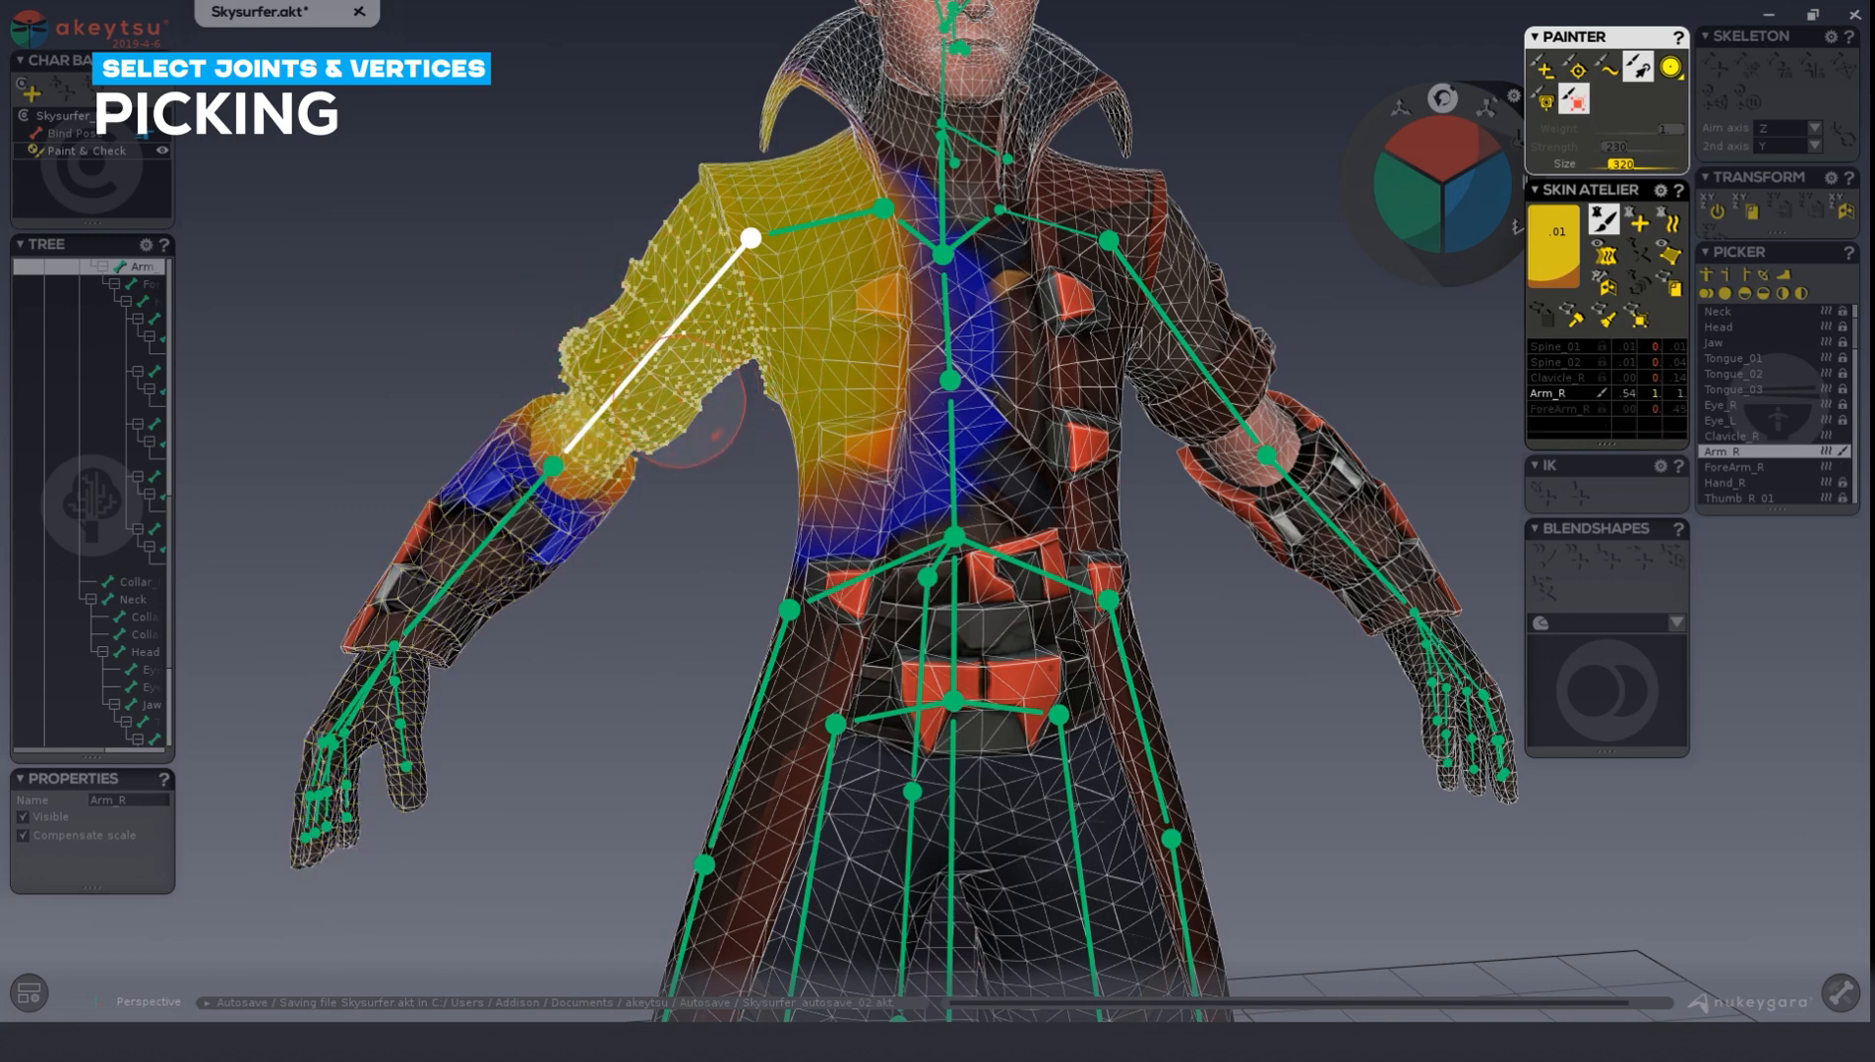
pyautogui.press('Escape')
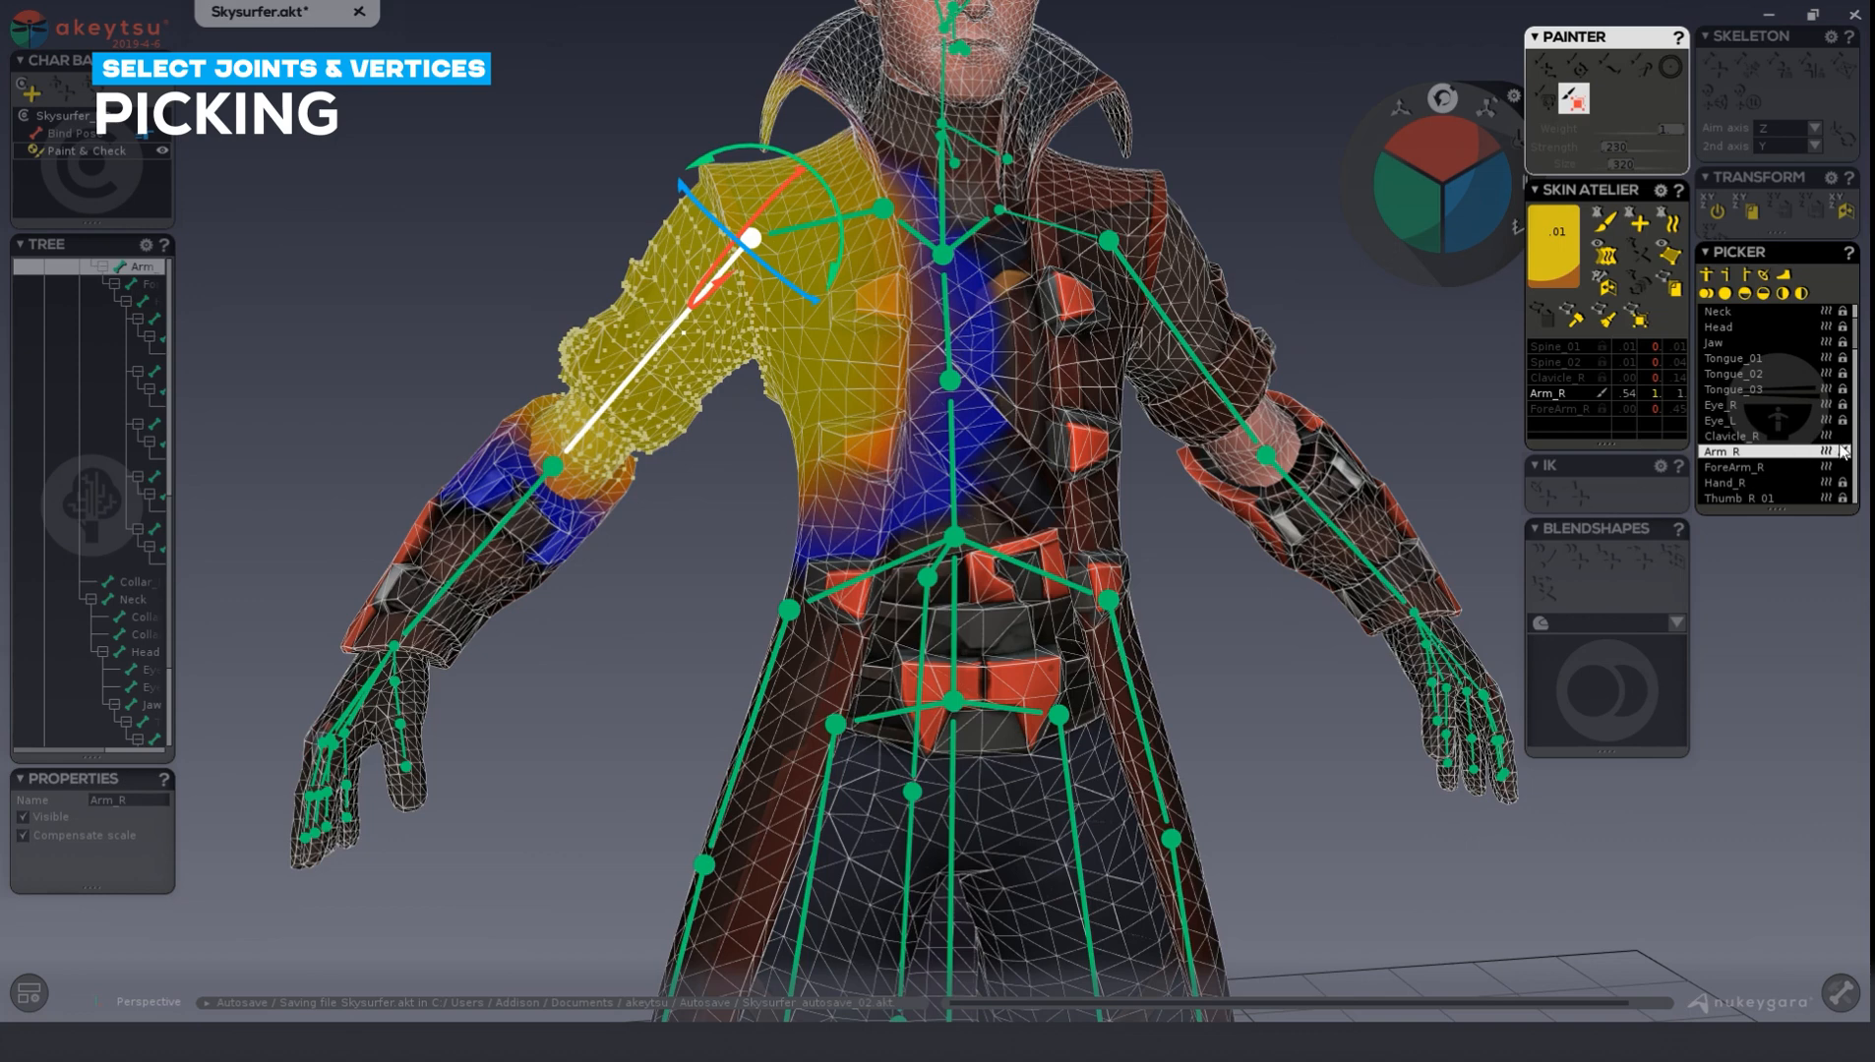
# Enlarge the joint list and add Thumb_R_01, Thumb_R_02 and Thumb_R_03 to the joint selection.
pyautogui.moveTo(1793, 516); pyautogui.dragTo(1827, 899)
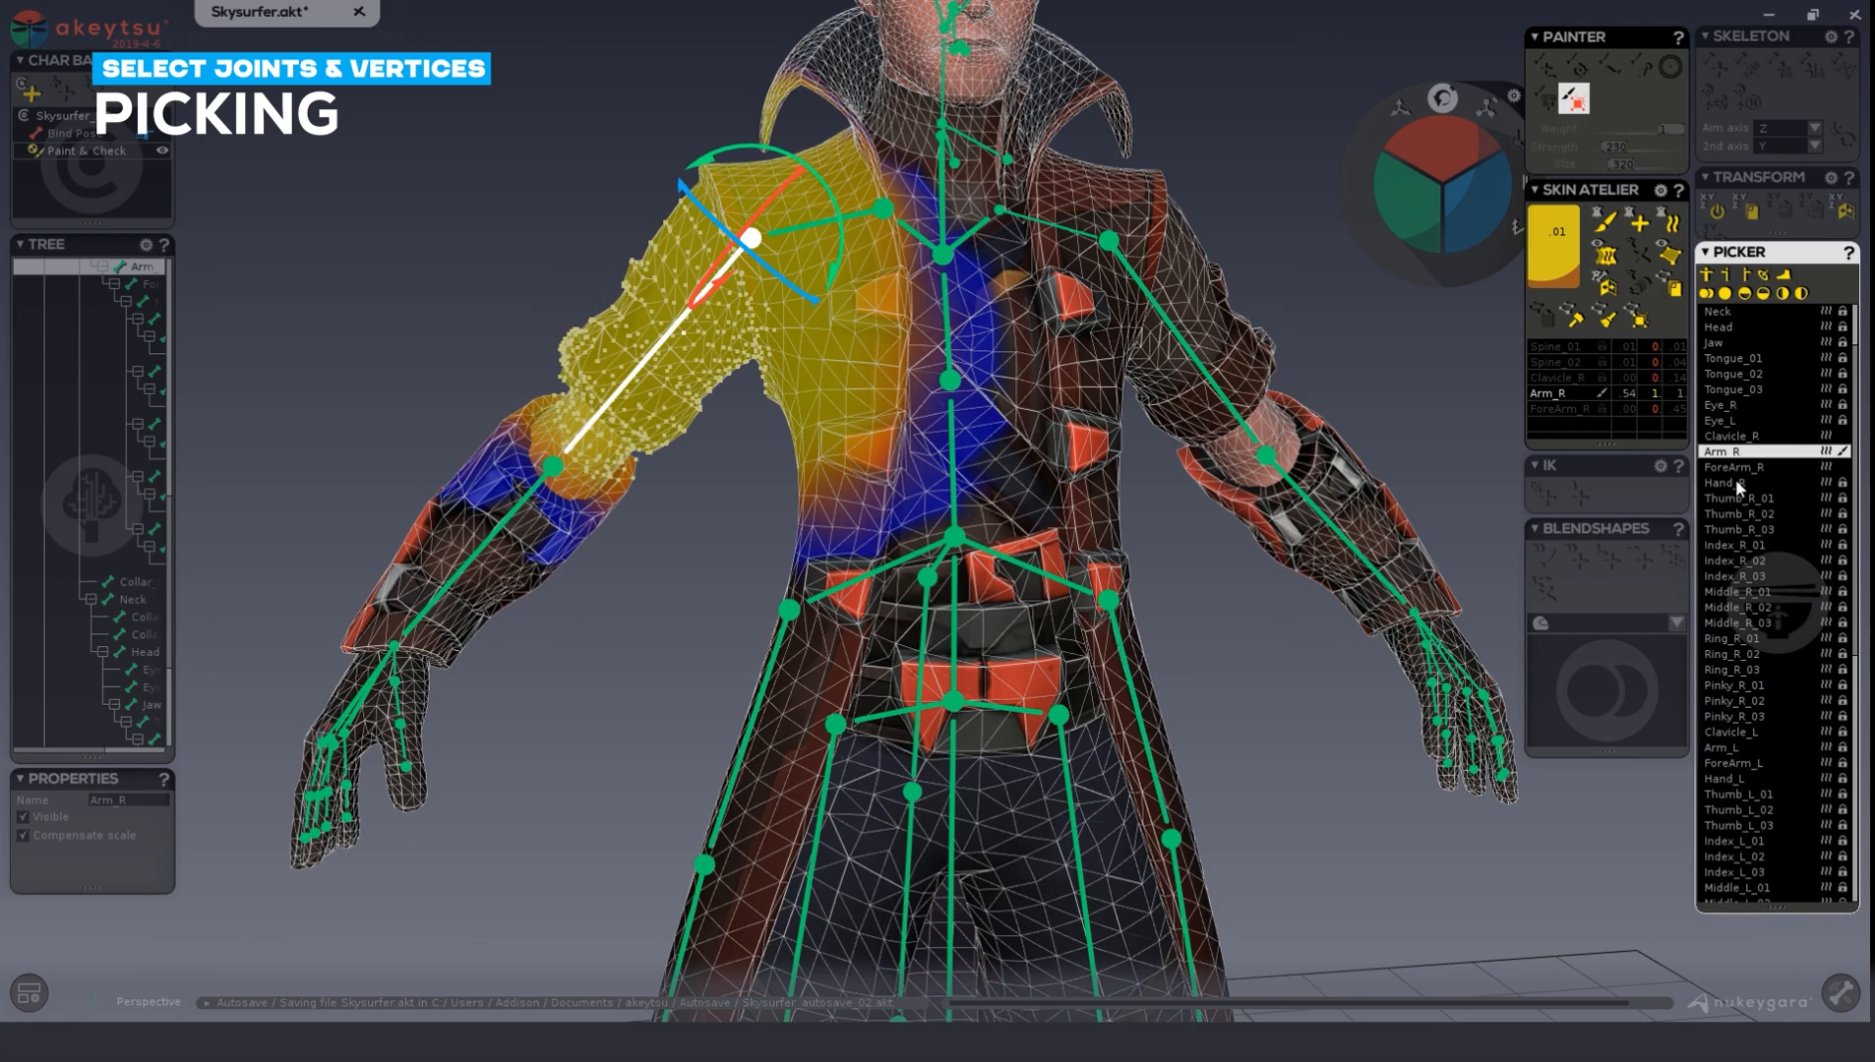
pyautogui.click(1756, 499)
pyautogui.click(1758, 514)
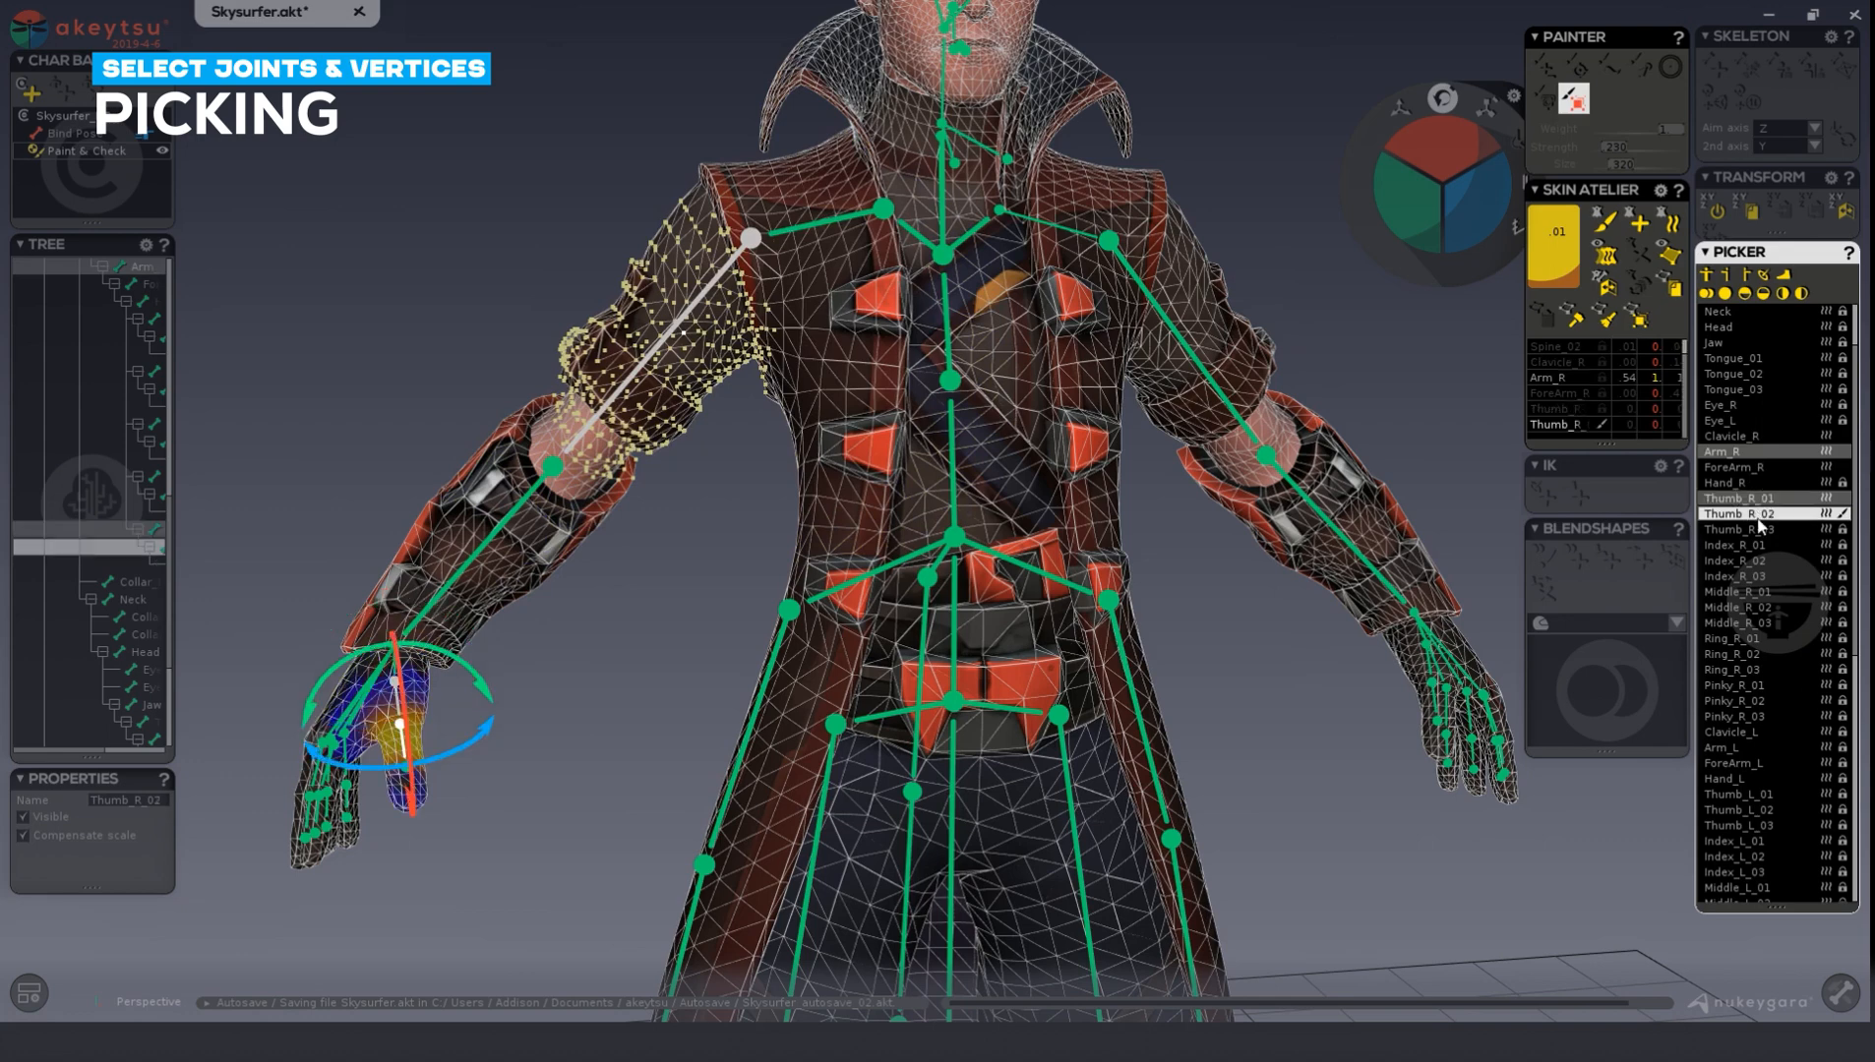
pyautogui.click(1757, 529)
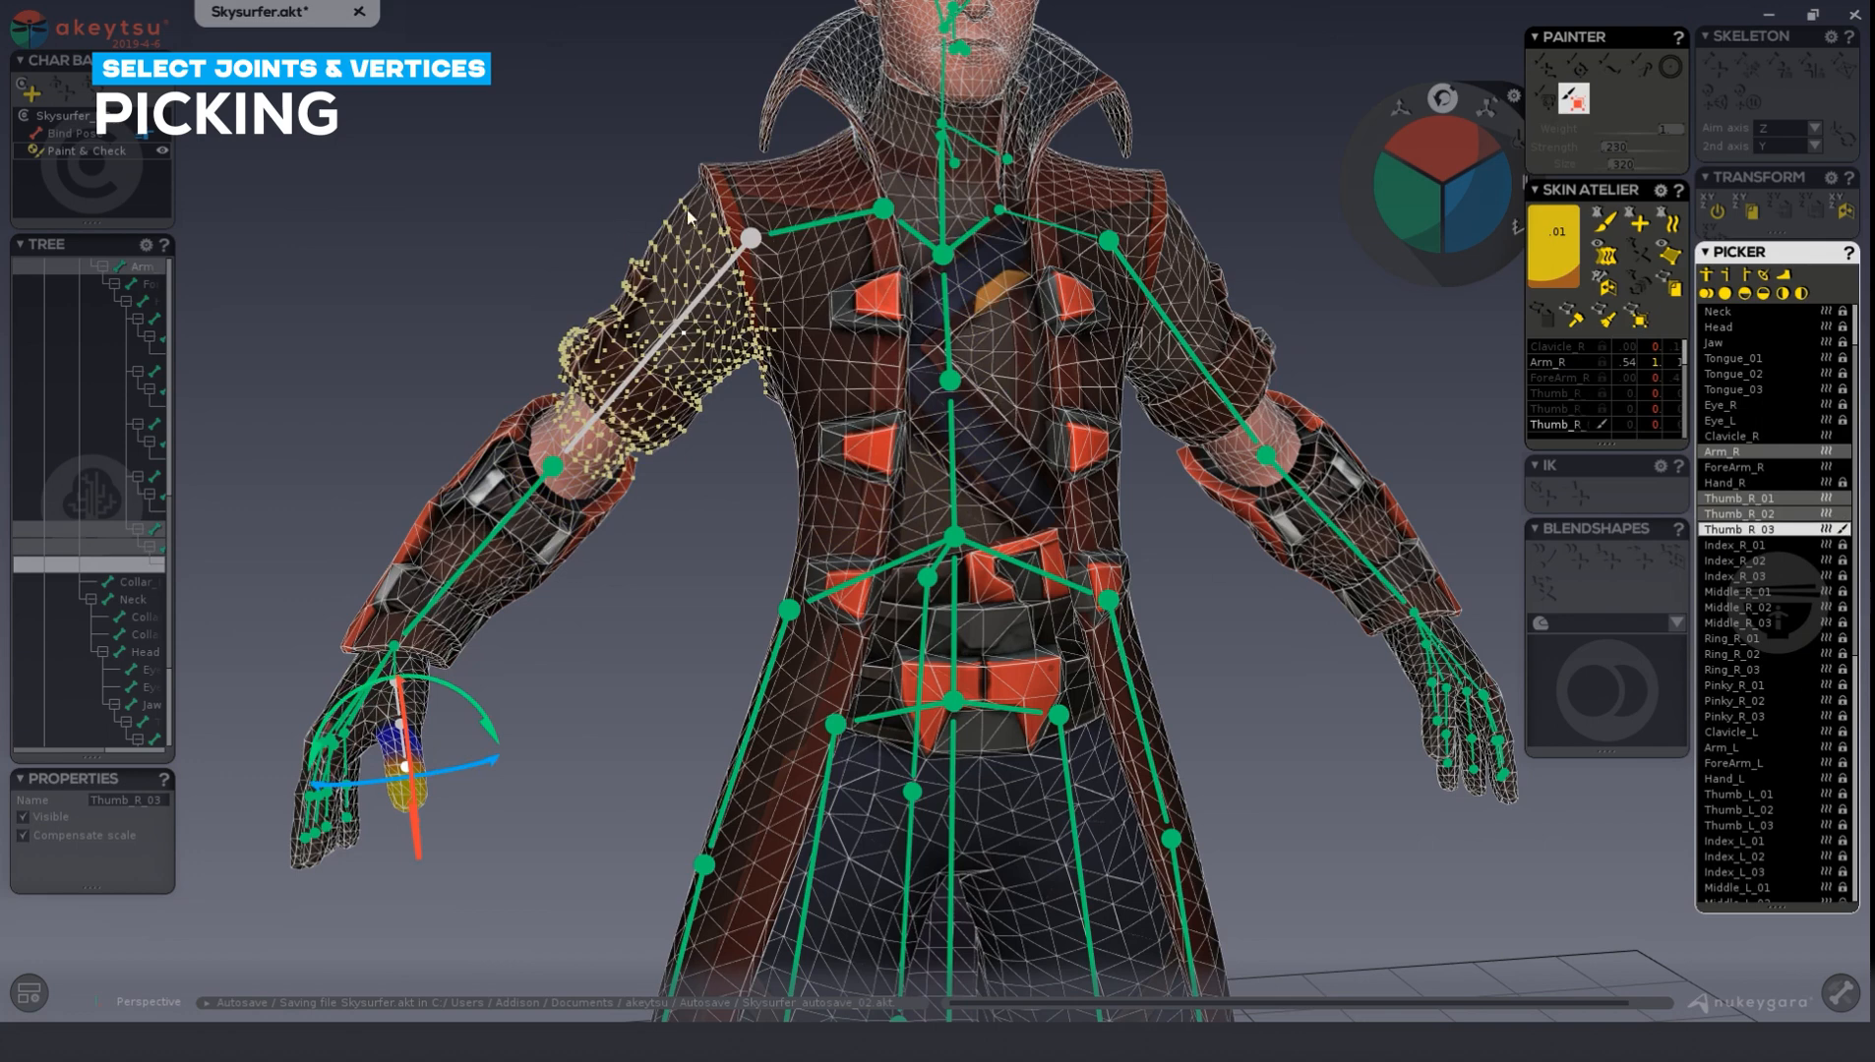
# Paint Thumb_R_03 influence onto the selected upper-arm vertices with the Painter's add brush.
pyautogui.click(1601, 233)
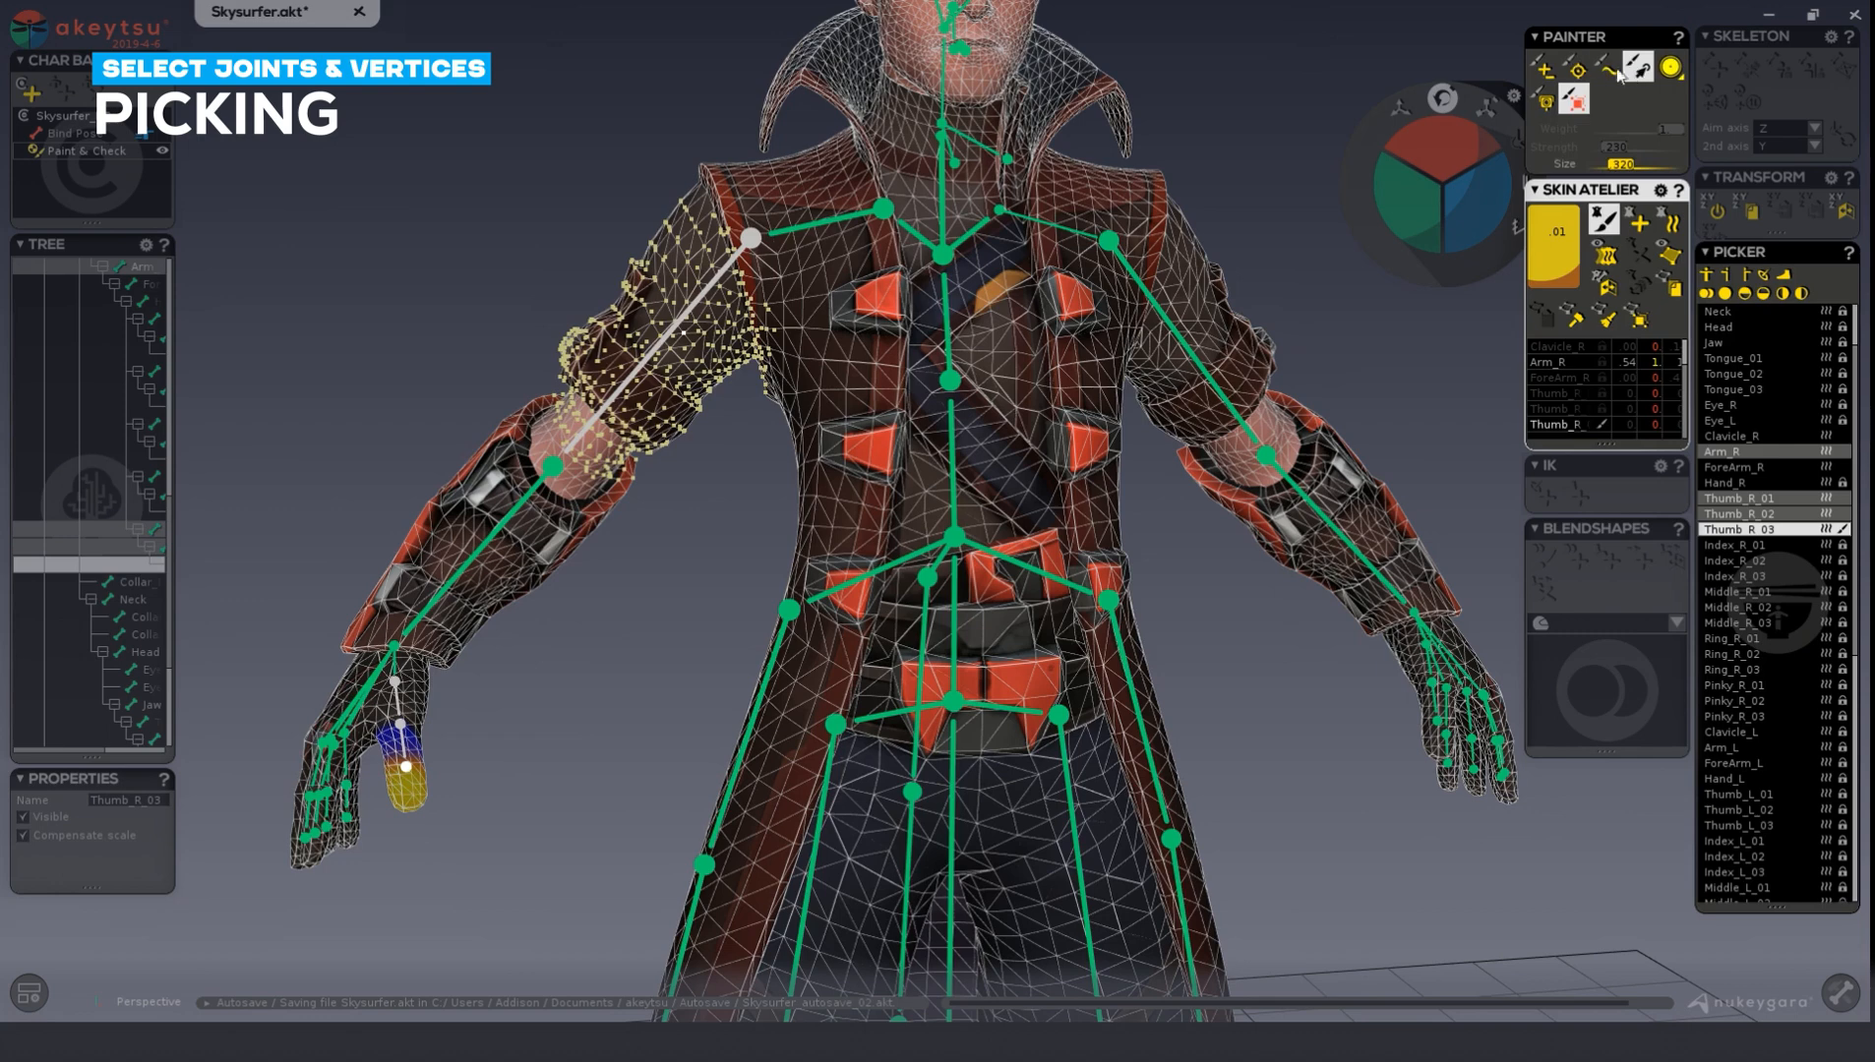
pyautogui.click(1542, 67)
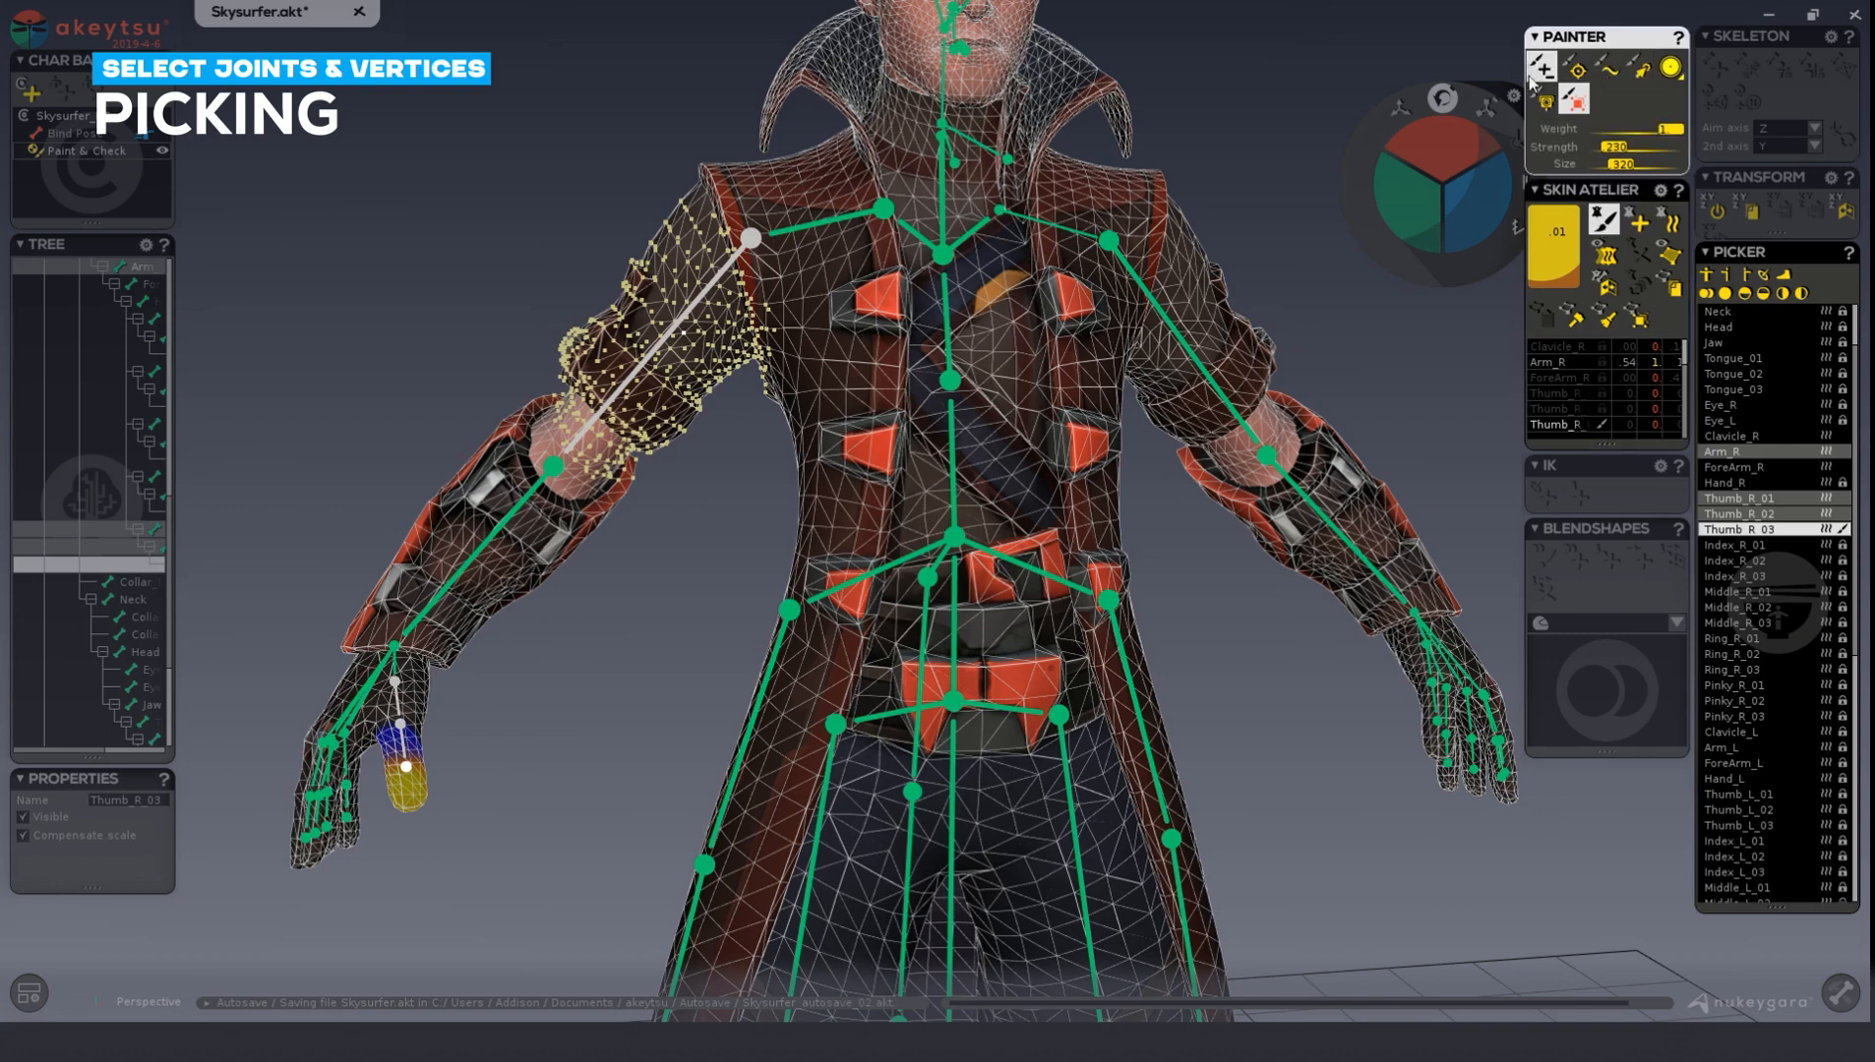
pyautogui.moveTo(615, 356)
pyautogui.mouseDown()
pyautogui.moveTo(683, 433)
pyautogui.moveTo(639, 373)
pyautogui.moveTo(691, 295)
pyautogui.mouseUp()
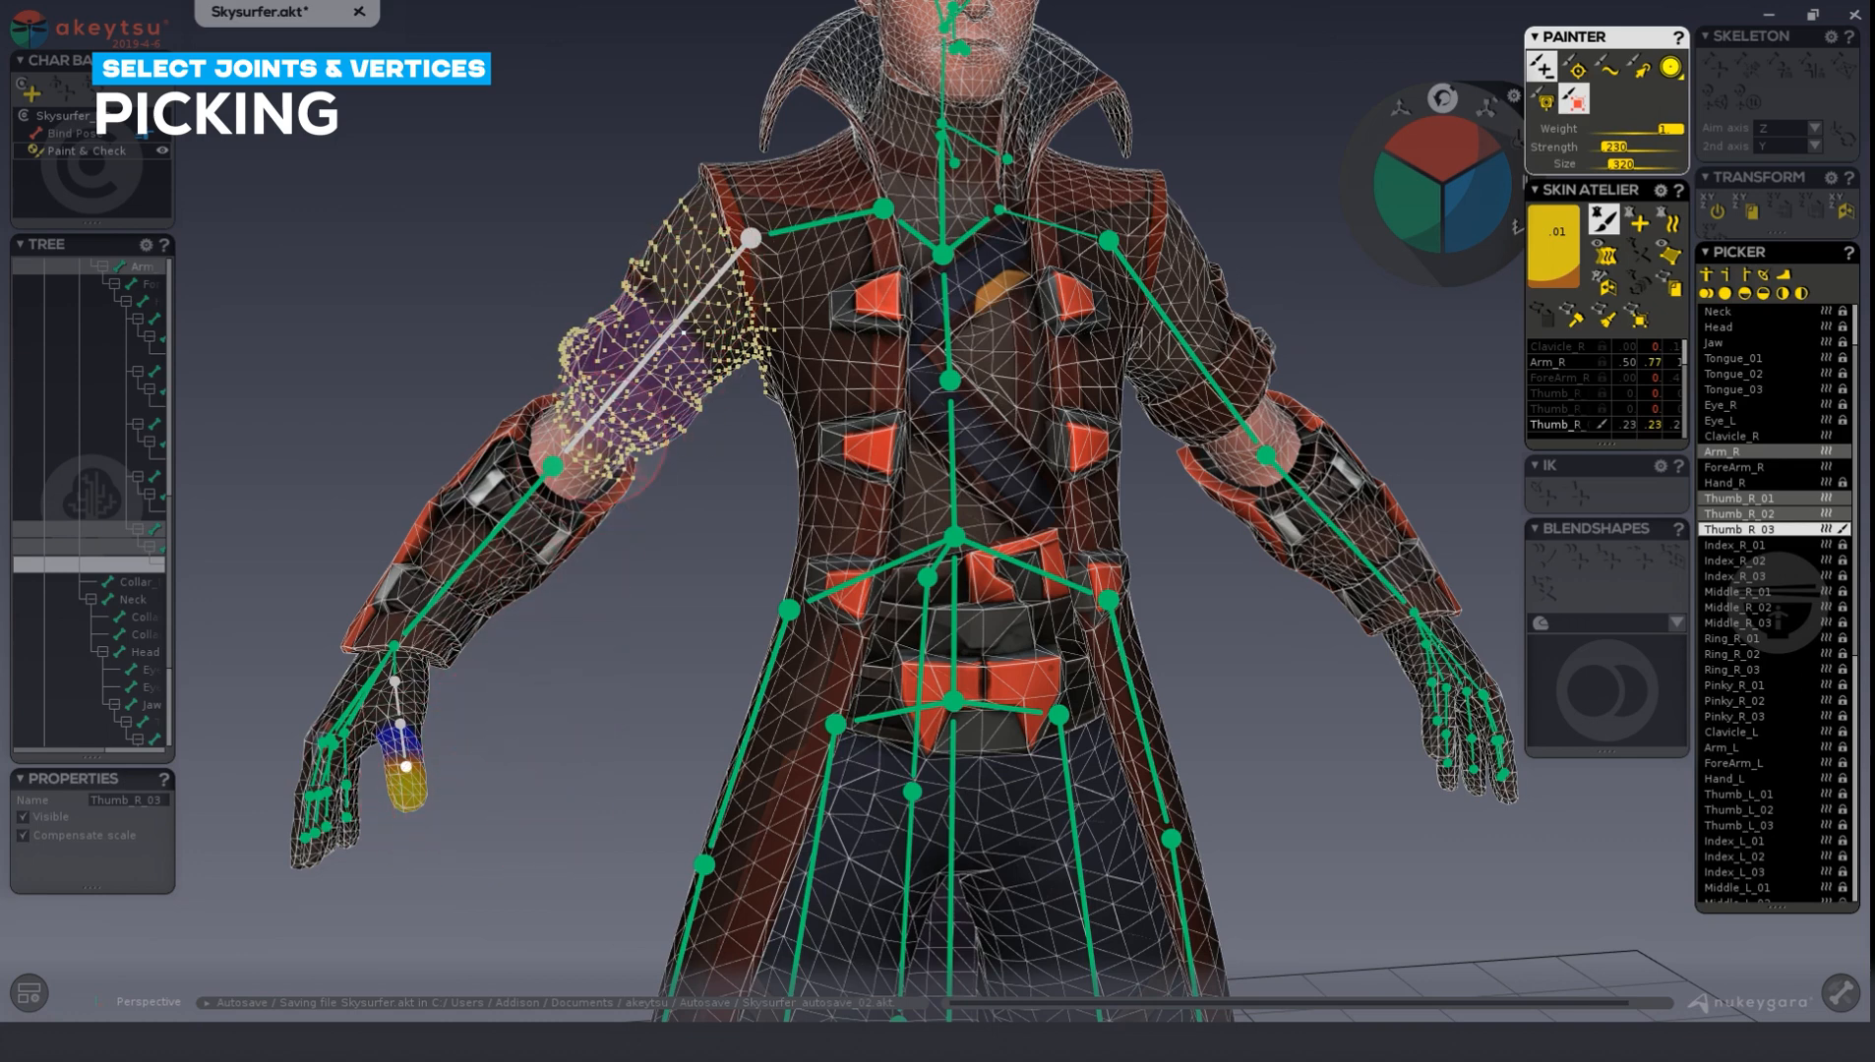
# Exit painting, clear the vertex selection, and select the Arm_R and ForeArm_R joints together with ForeArm_R active.
pyautogui.press('Escape')
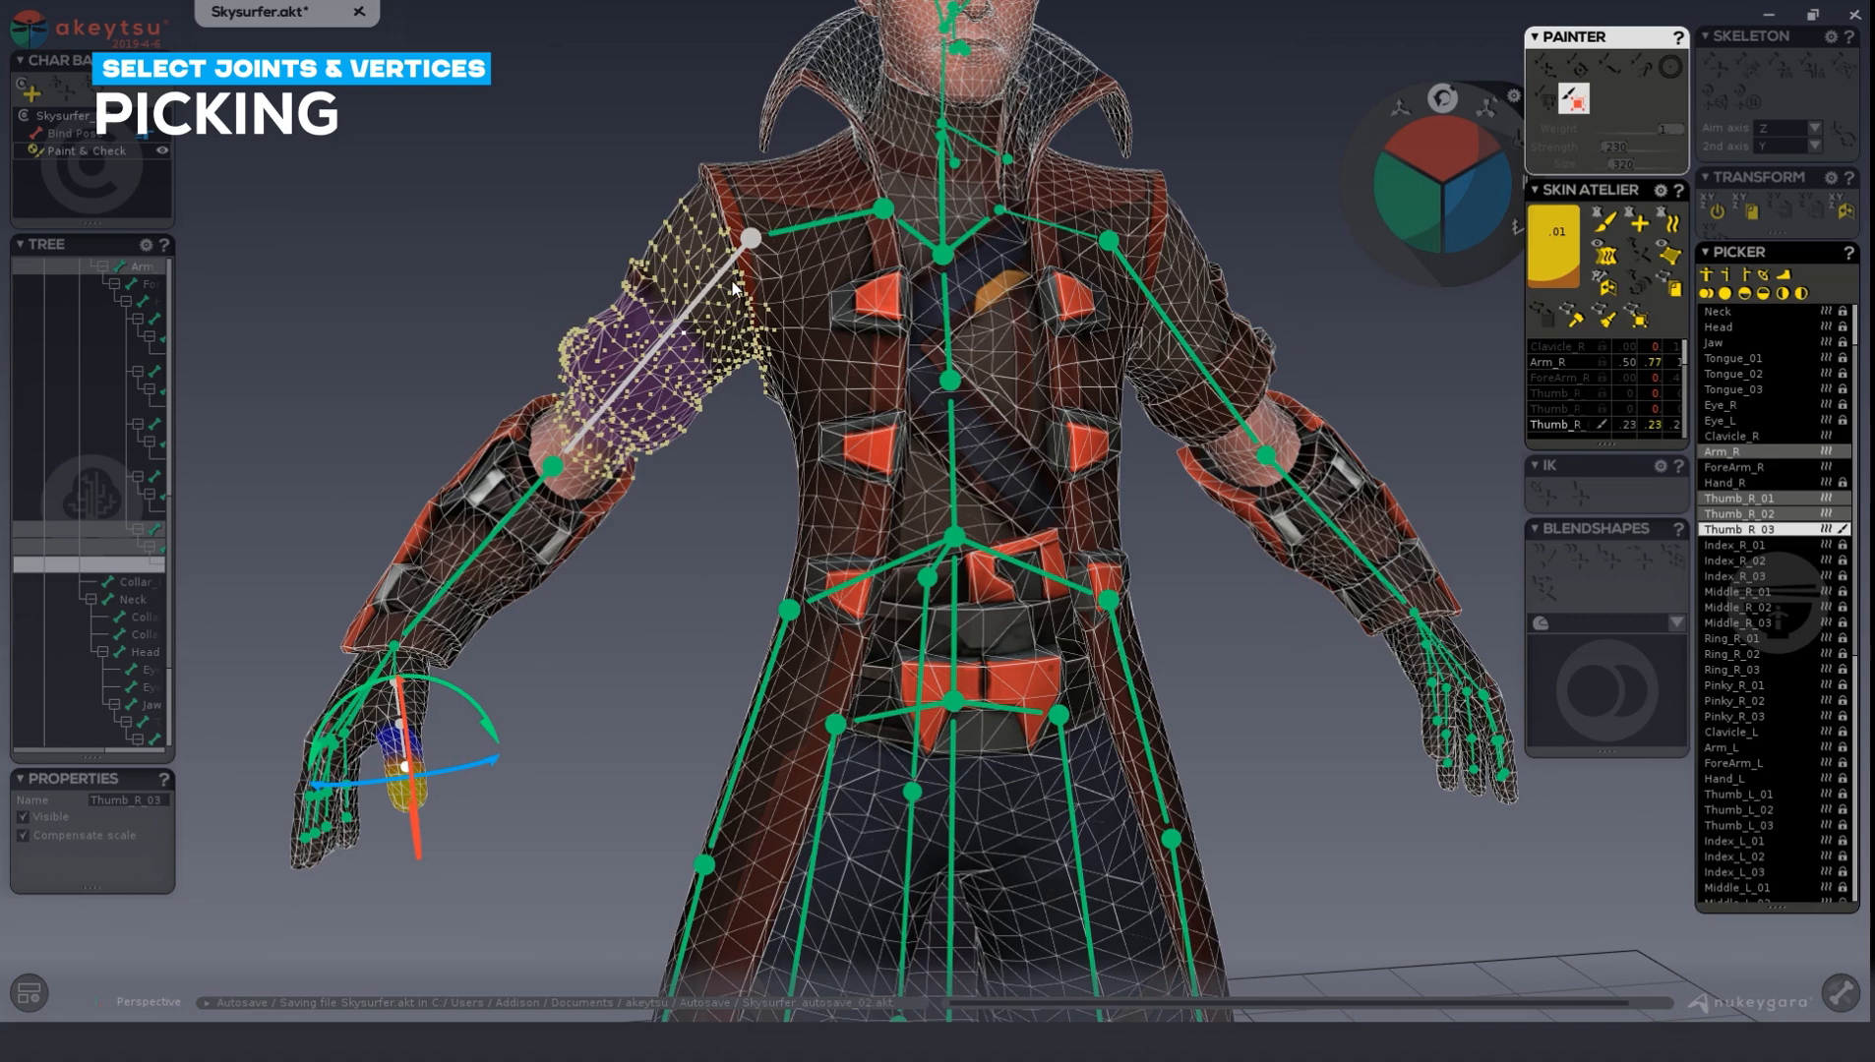
pyautogui.click(488, 547)
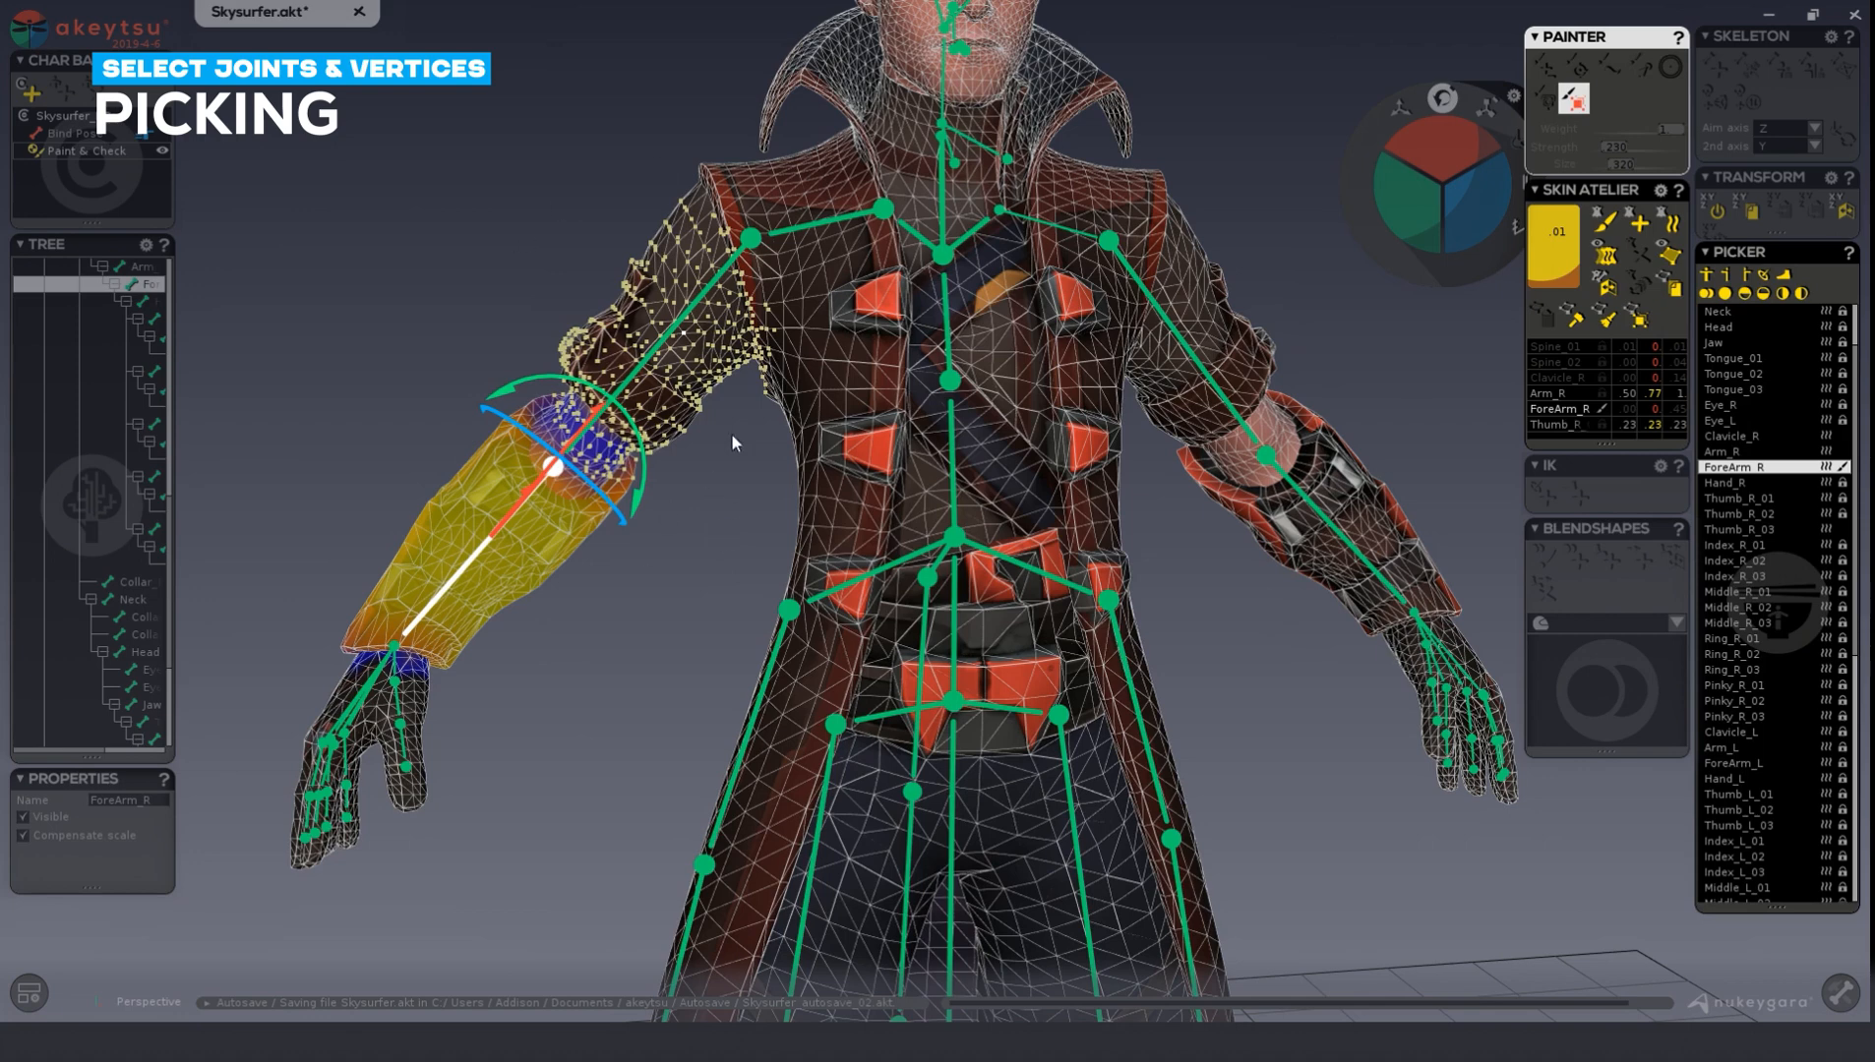
pyautogui.click(411, 214)
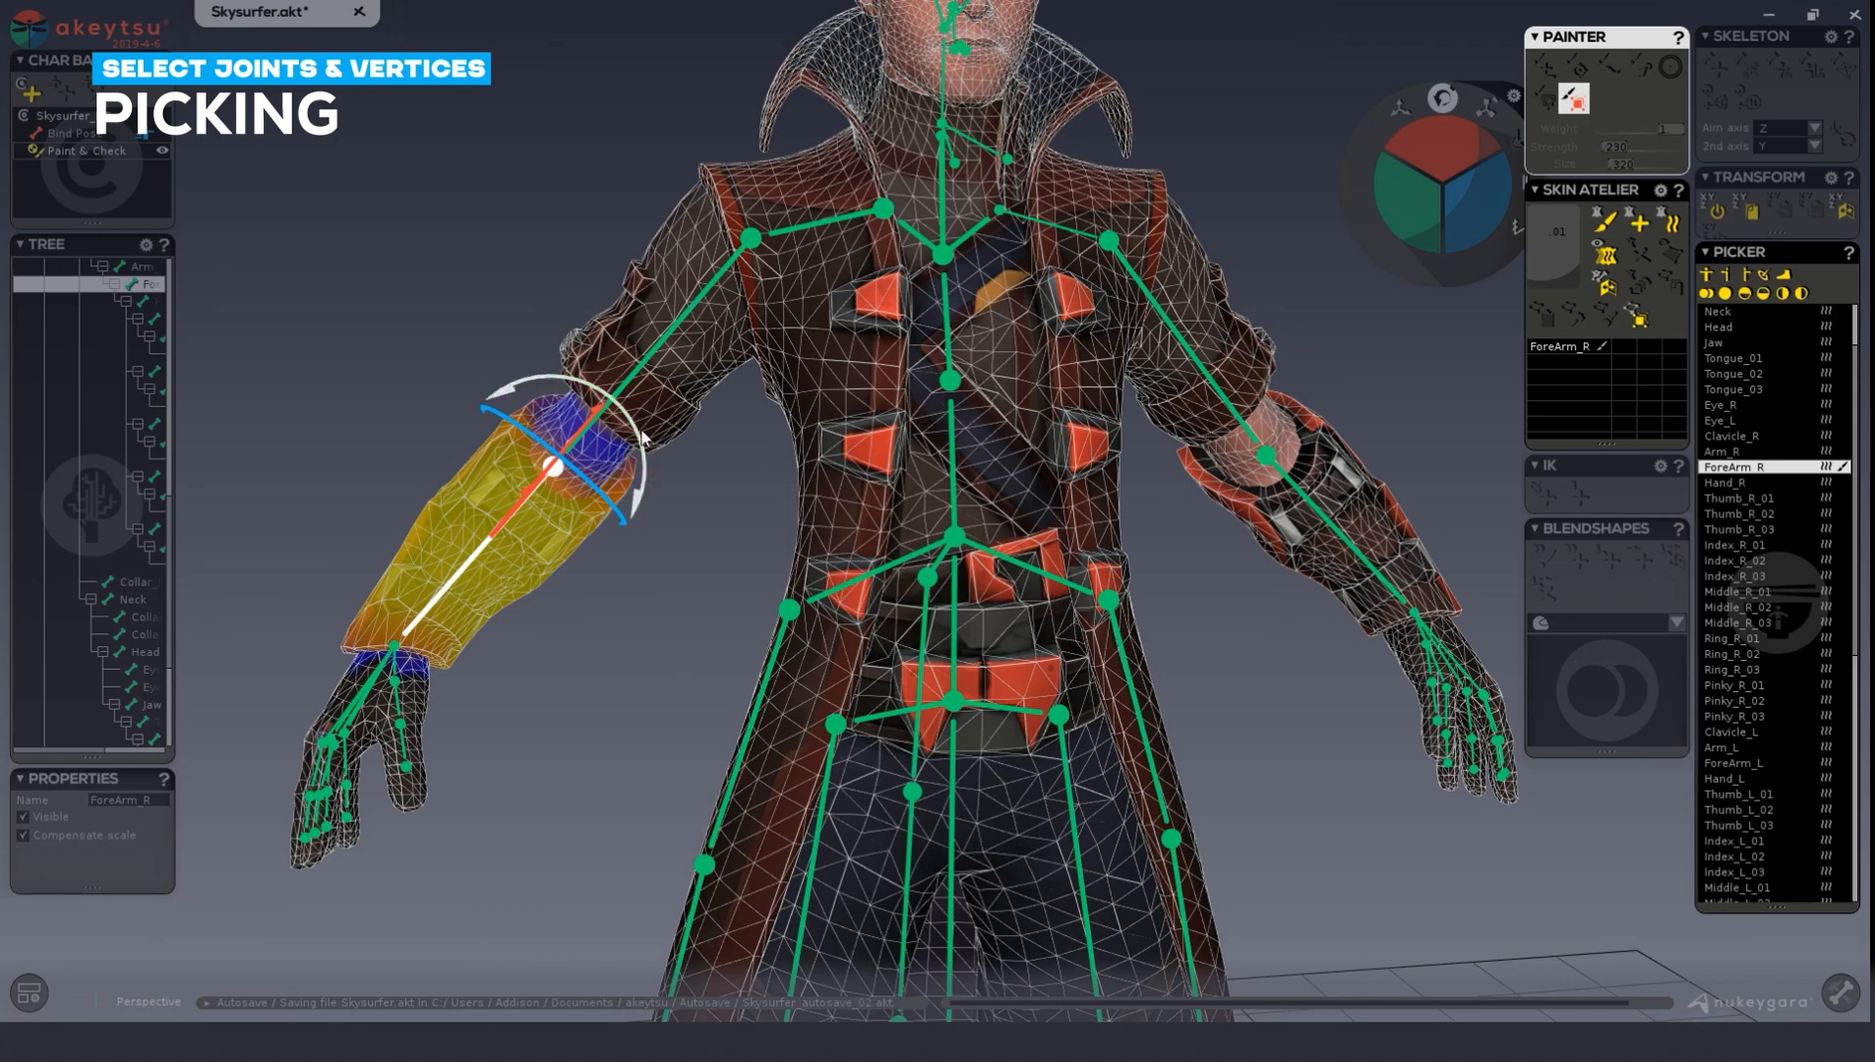
pyautogui.click(745, 257)
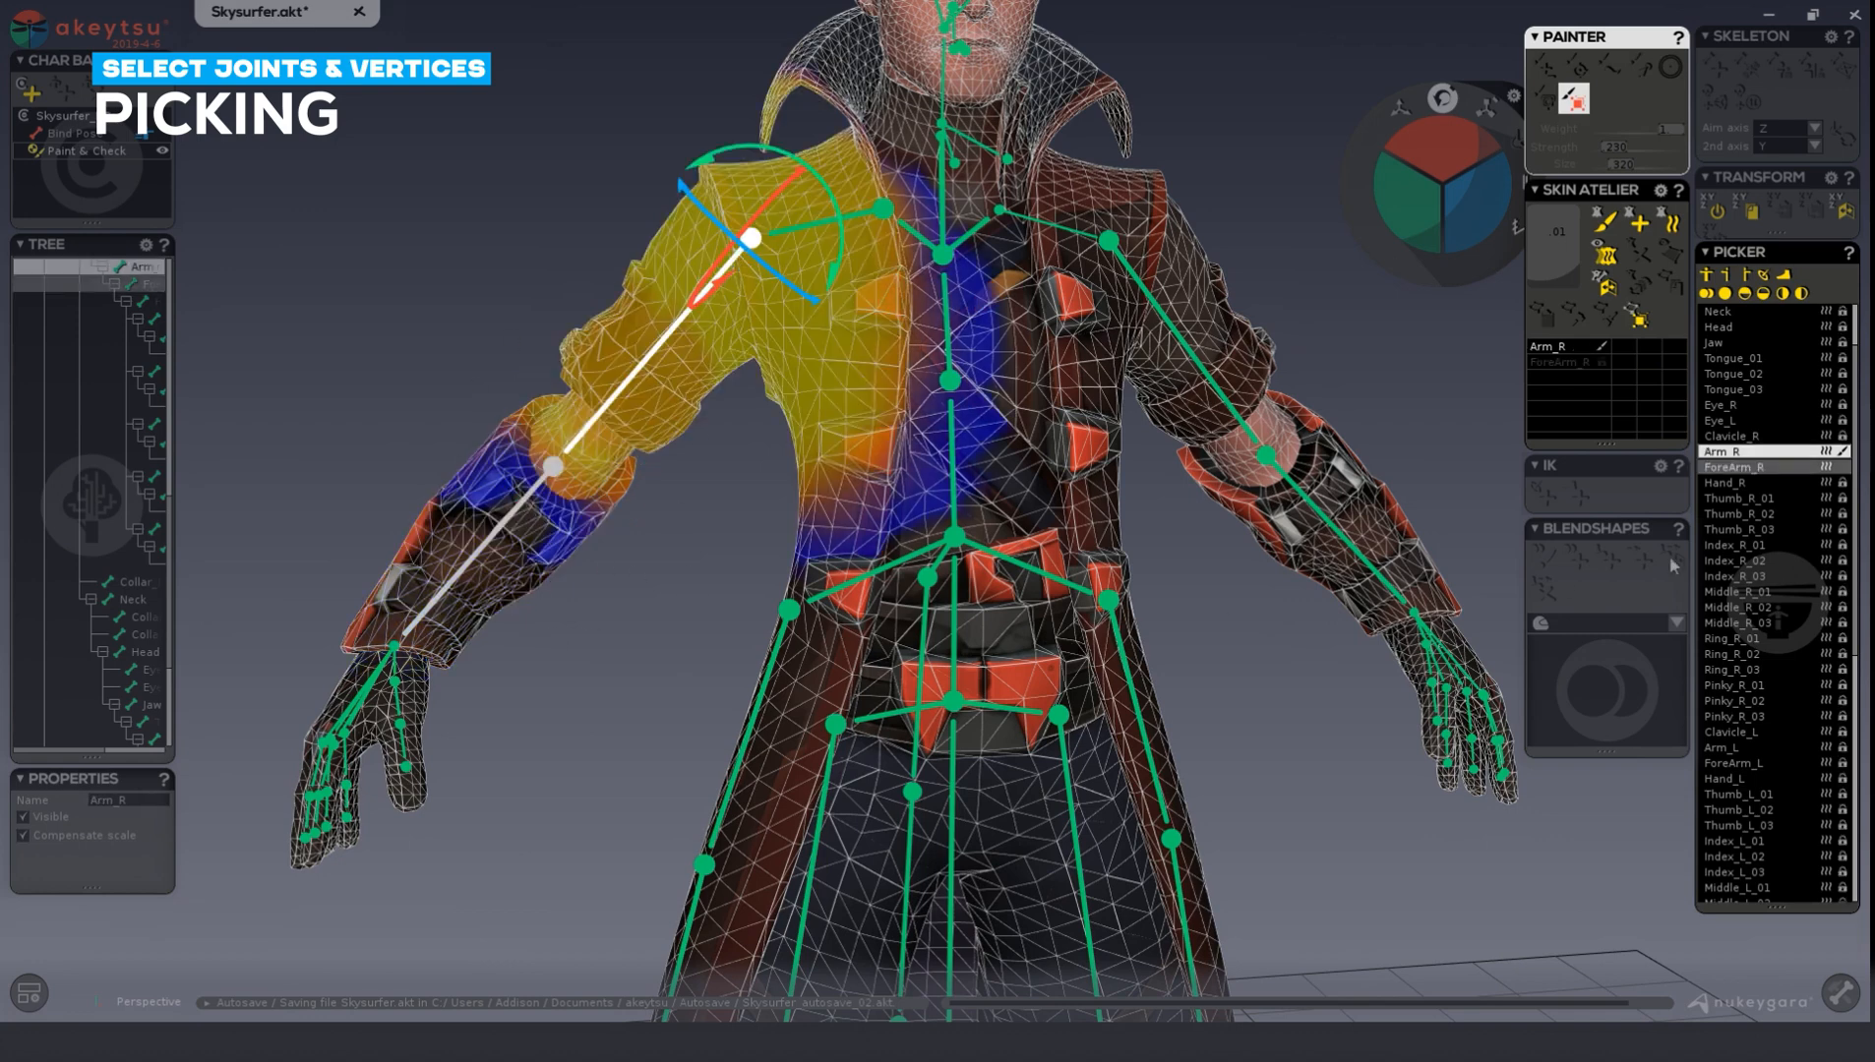
pyautogui.click(1737, 468)
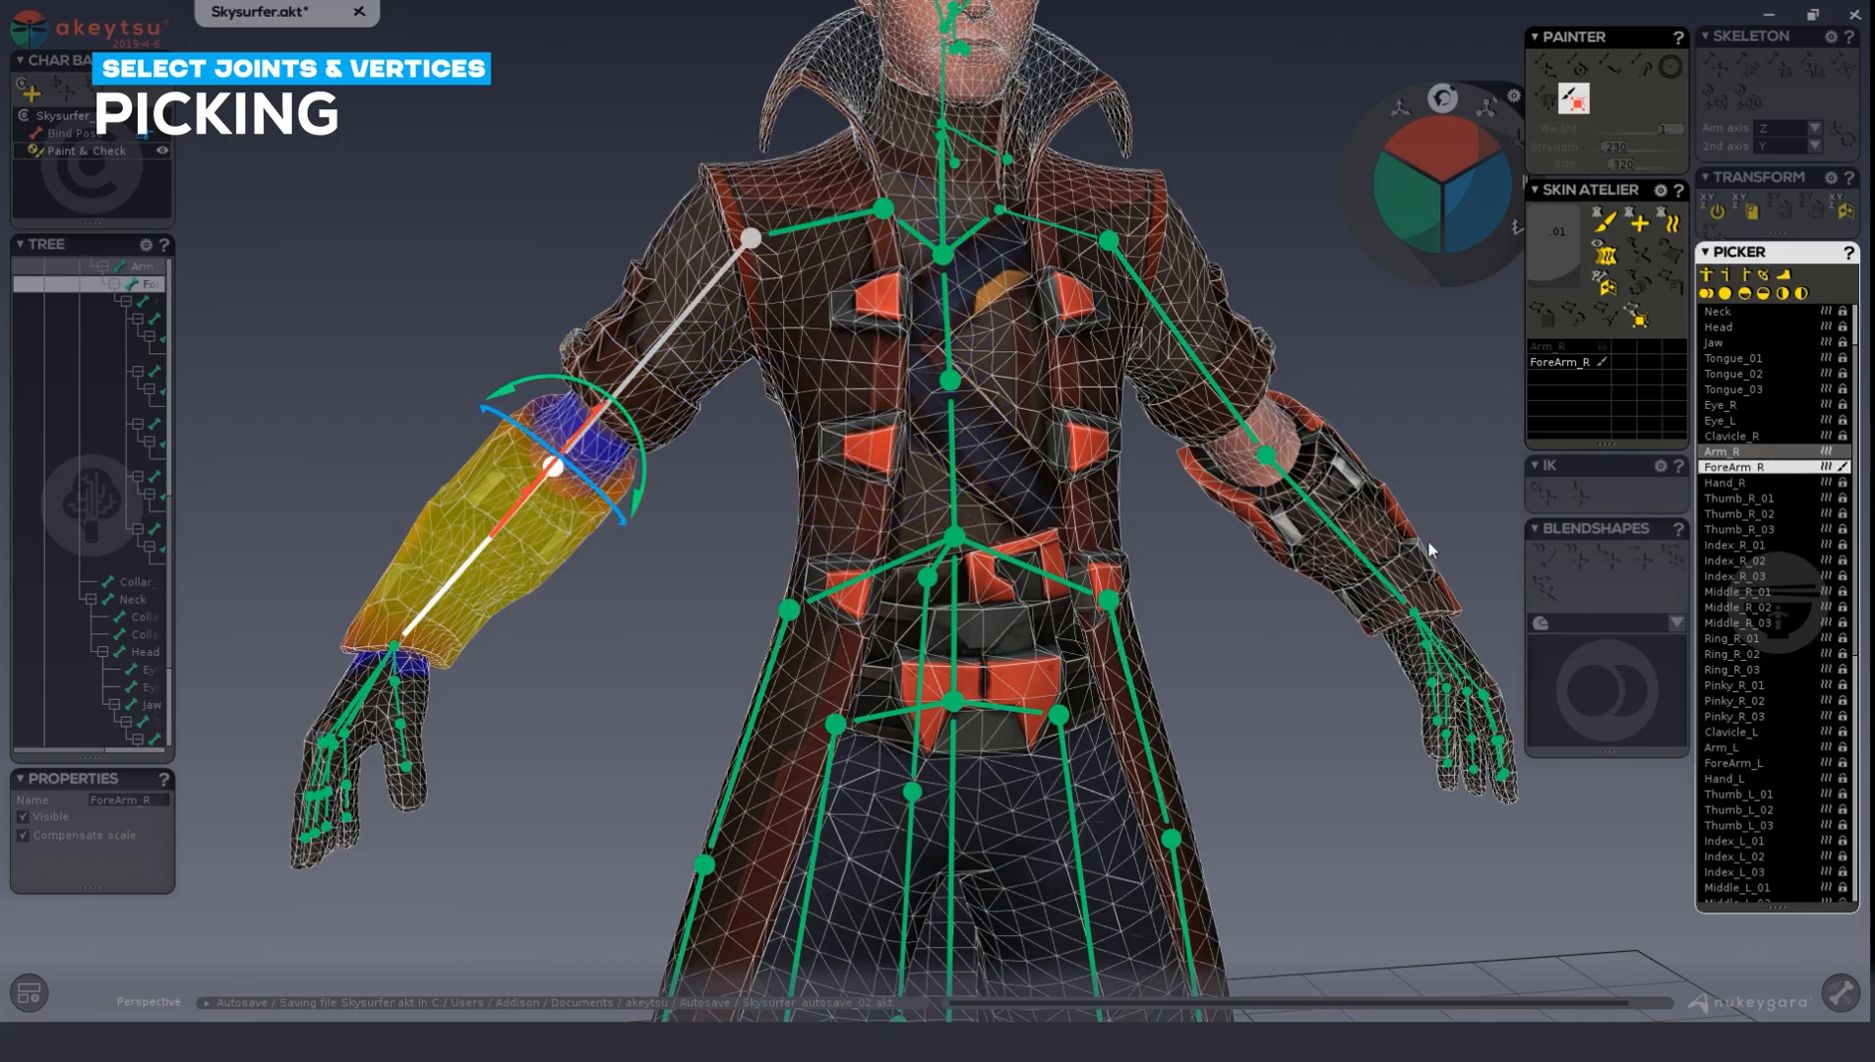
# Start the Painter with the smoothing brush and set its strength to .600.
pyautogui.moveTo(829, 532); pyautogui.dragTo(746, 525, button='middle')
pyautogui.click(1607, 226)
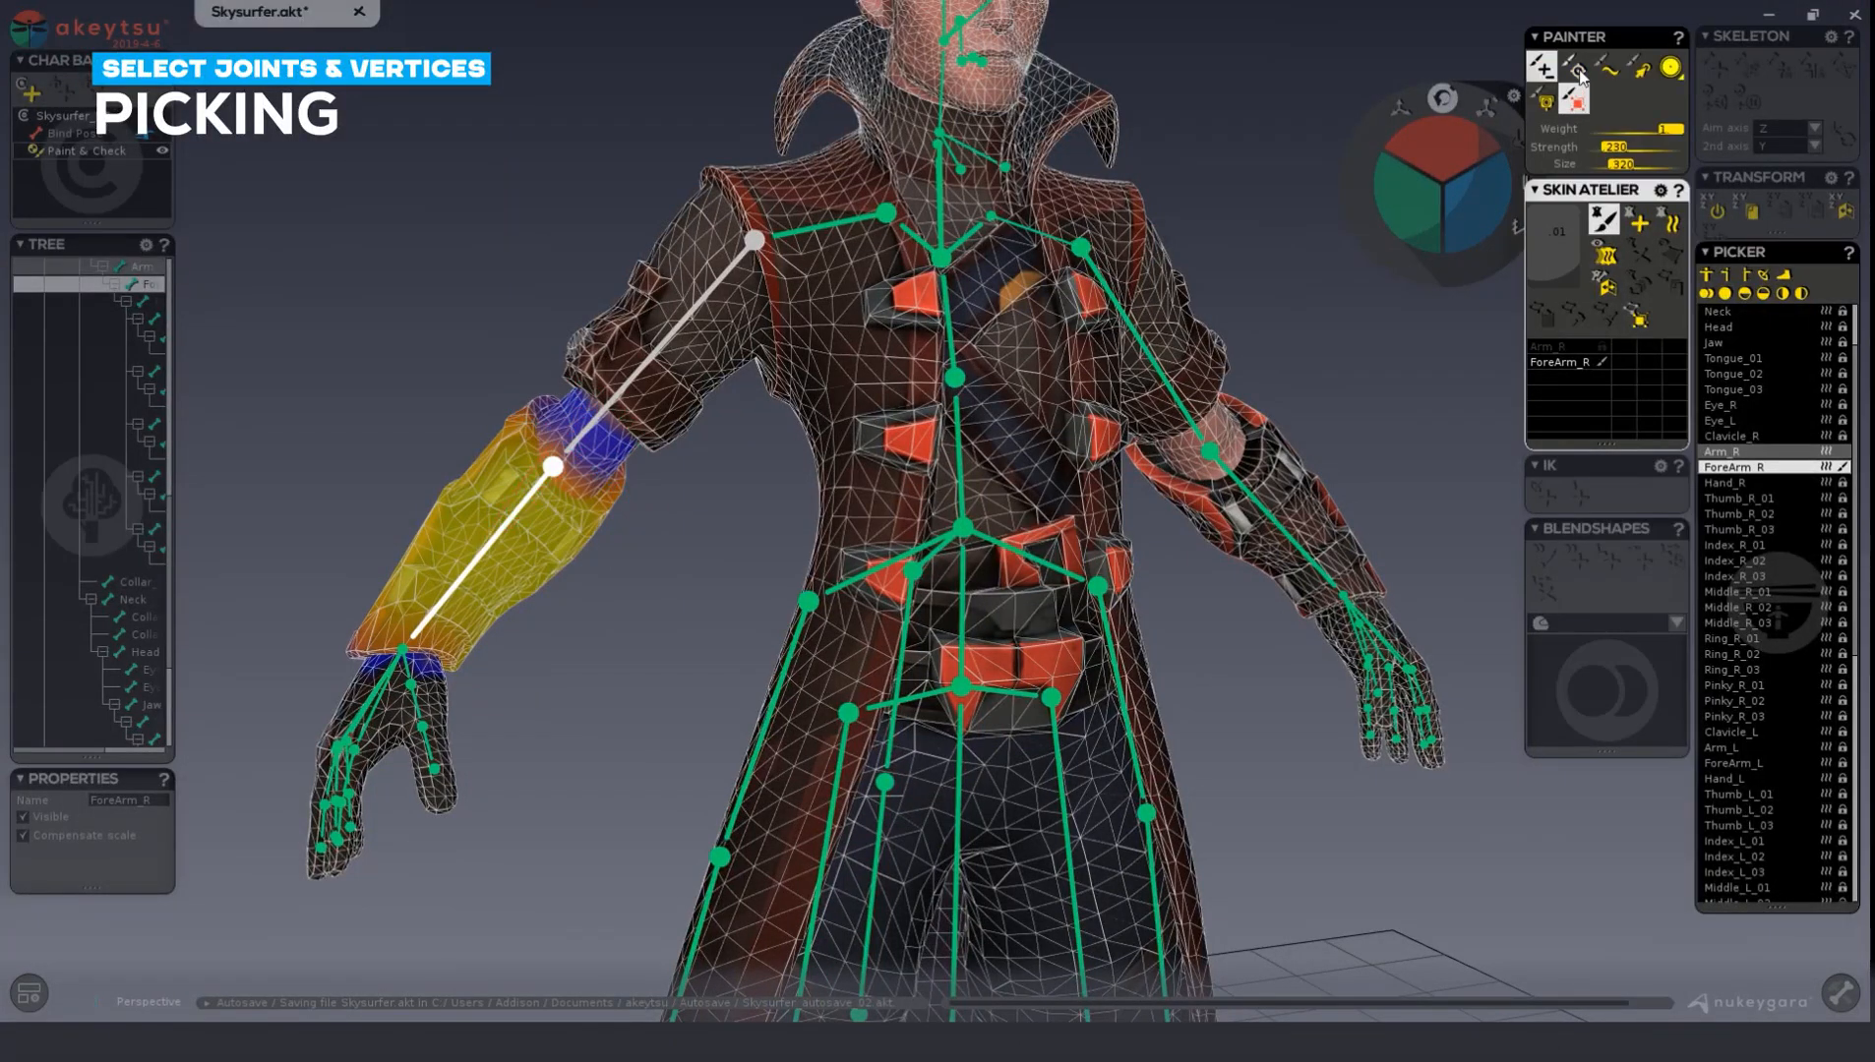
pyautogui.click(1608, 71)
pyautogui.moveTo(1620, 148); pyautogui.dragTo(1656, 149)
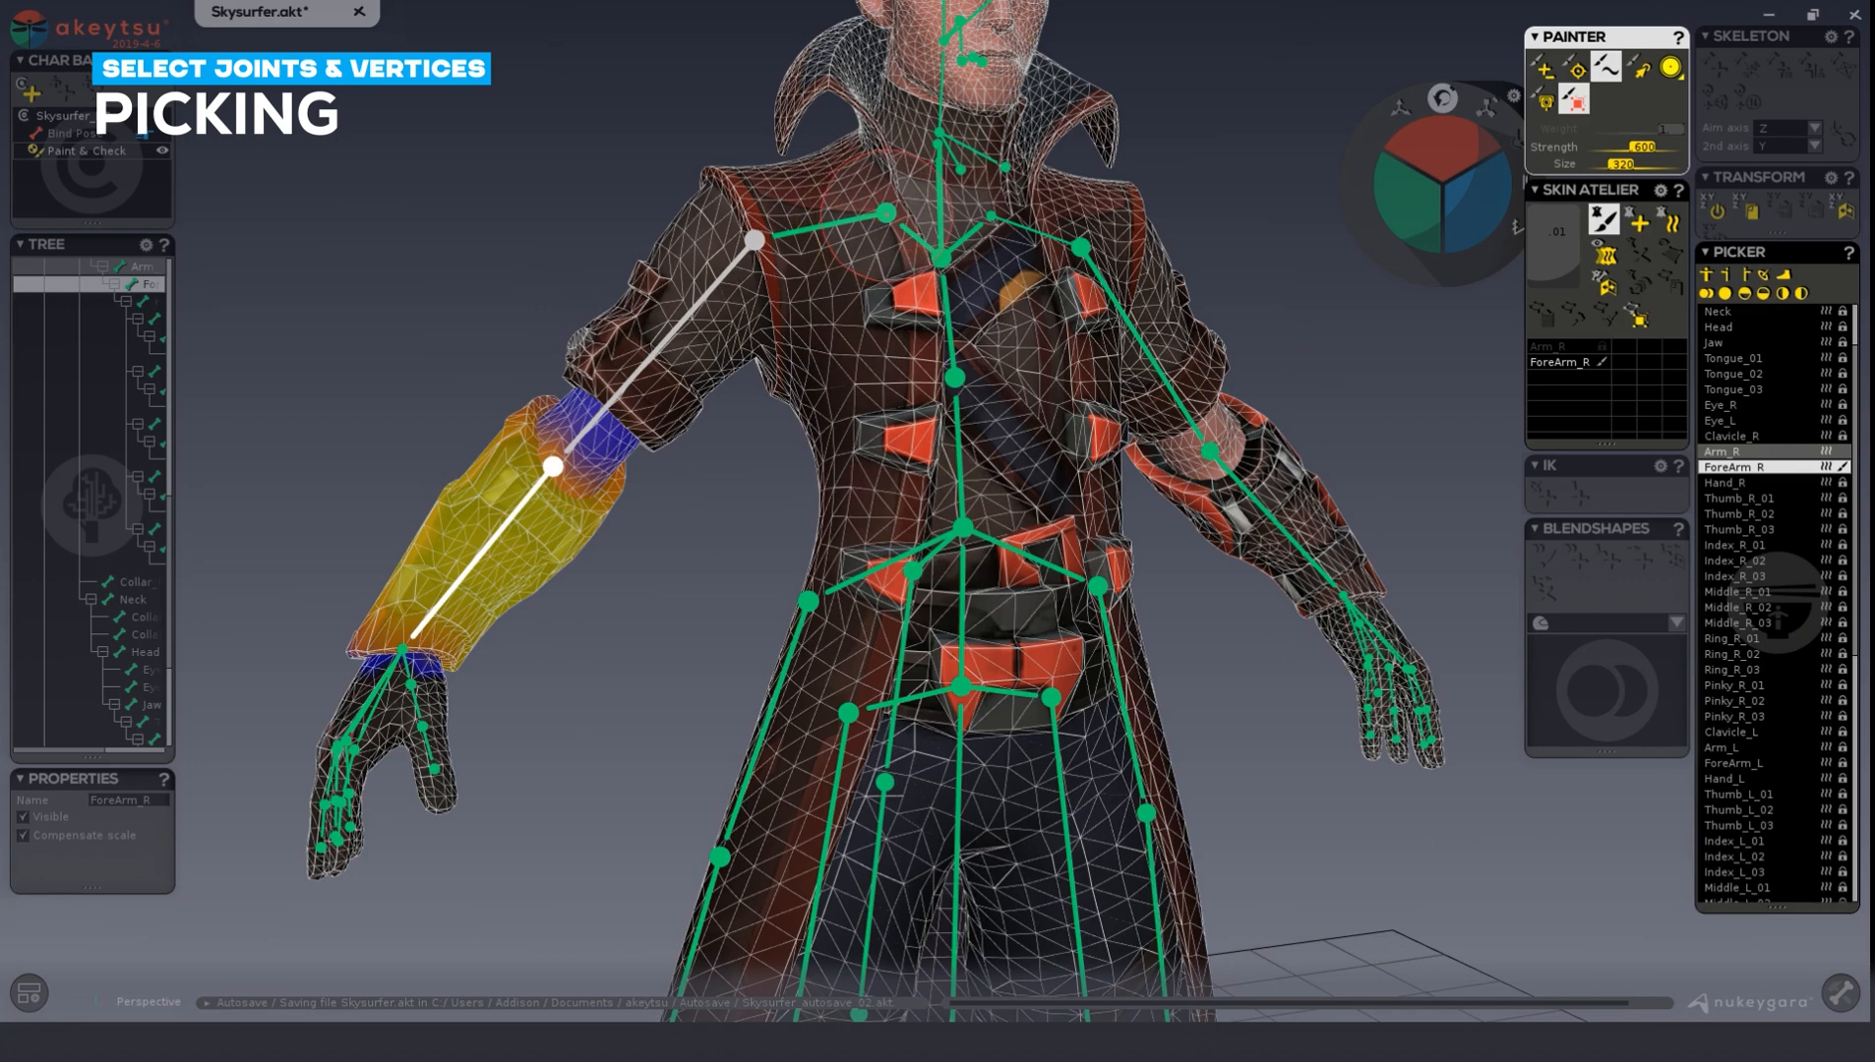
# With the smoothing brush active, pick the Clavicle_R, Arm_R and ForeArm_R joints in the viewport in turn.
pyautogui.click(836, 222)
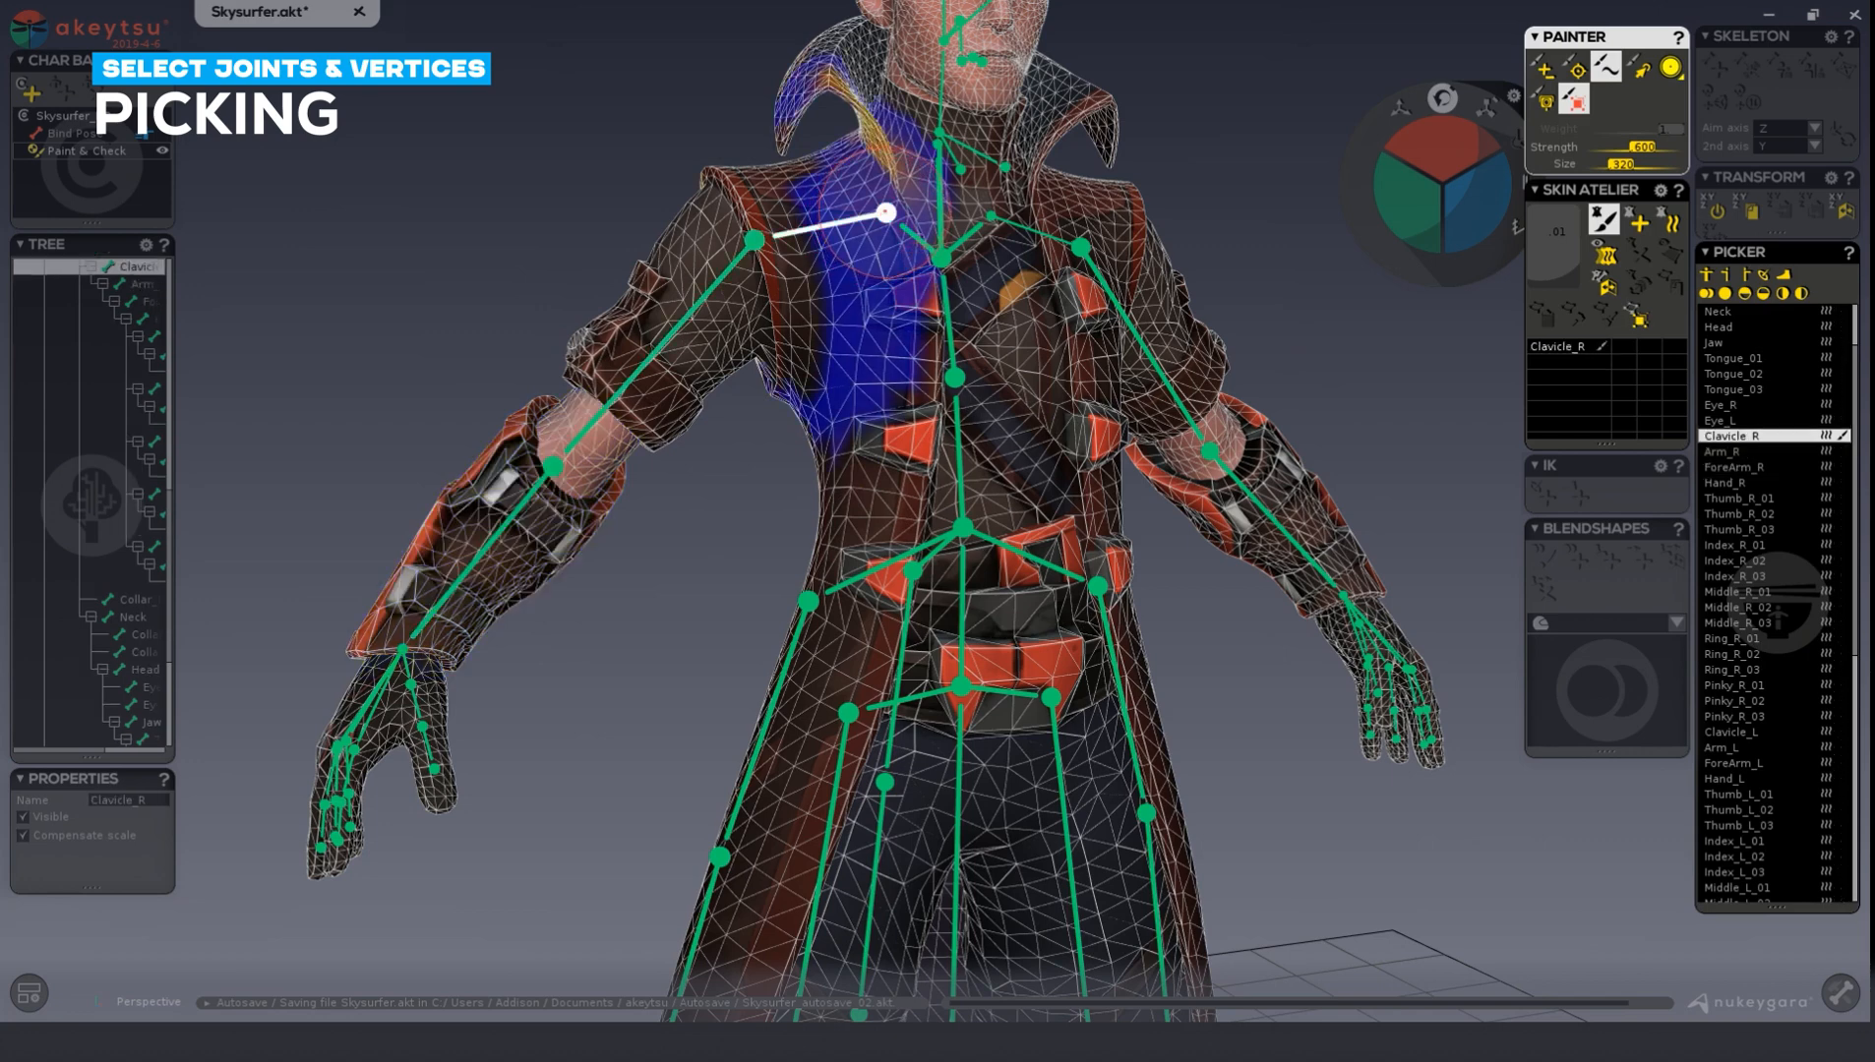
pyautogui.click(717, 286)
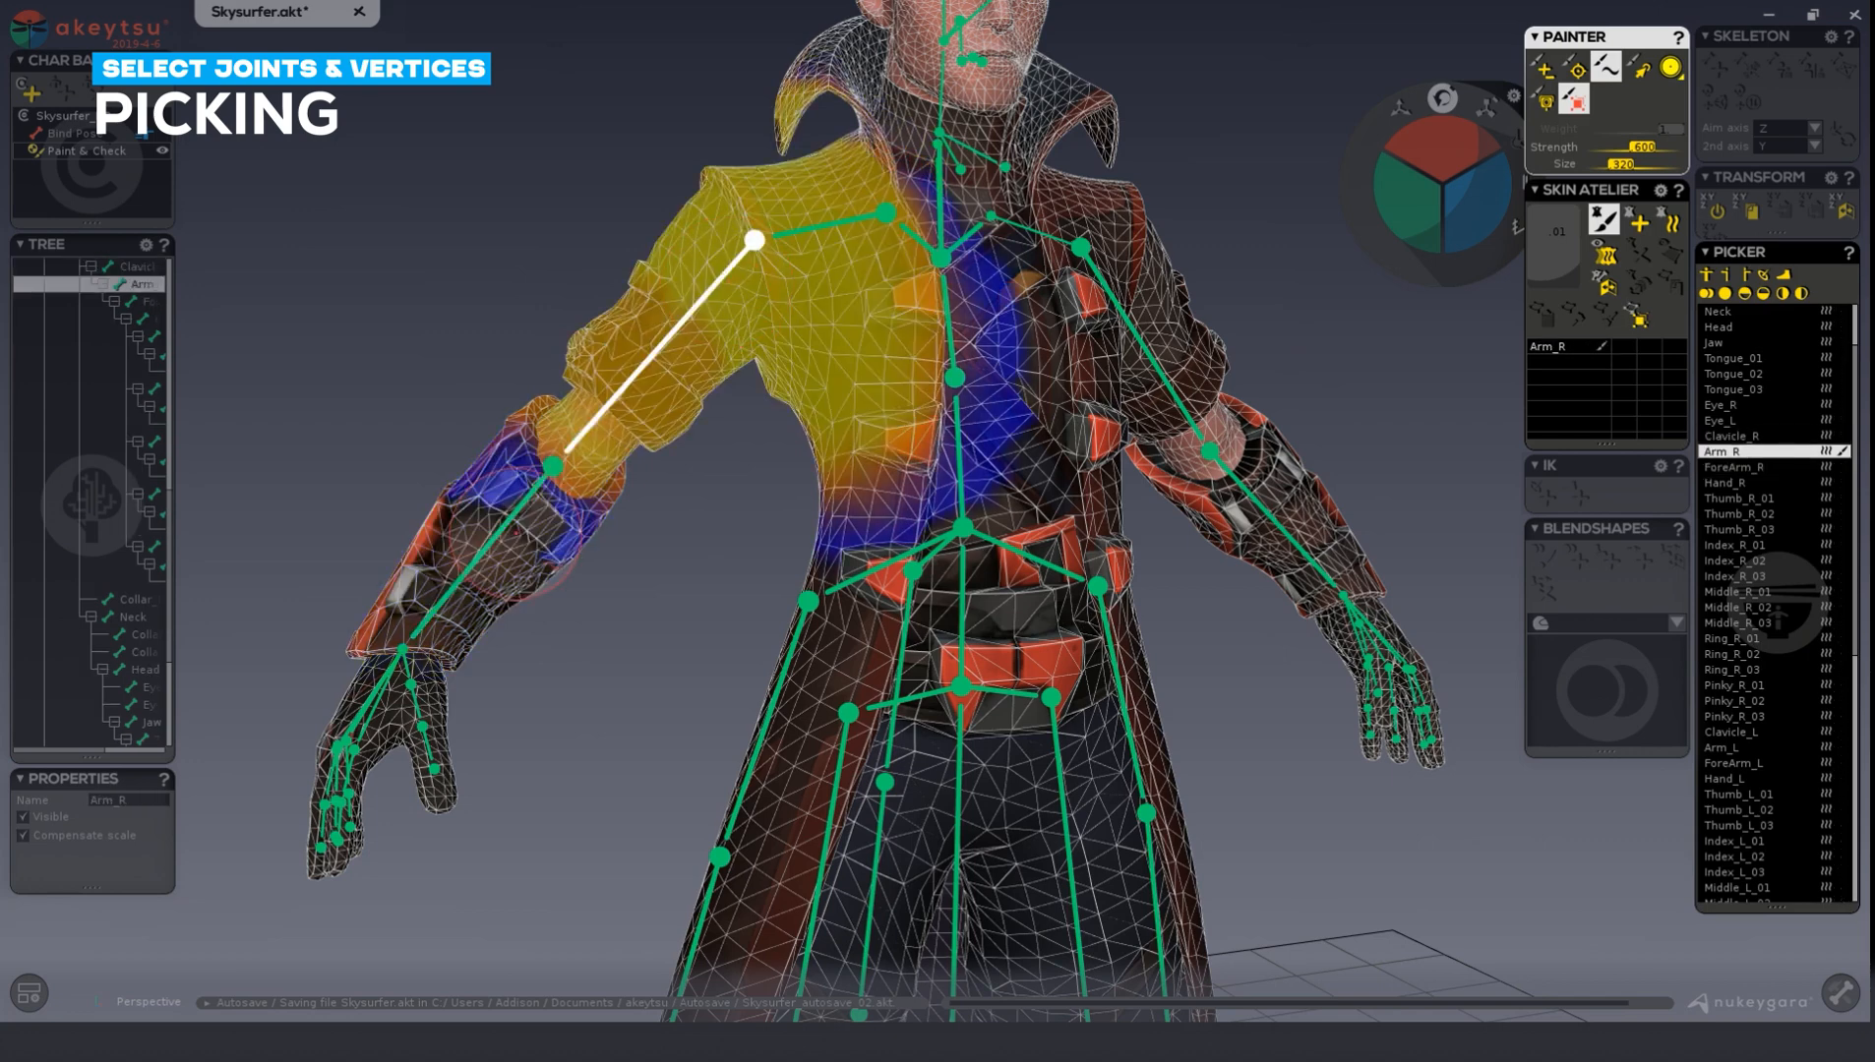
pyautogui.click(508, 519)
pyautogui.click(647, 358)
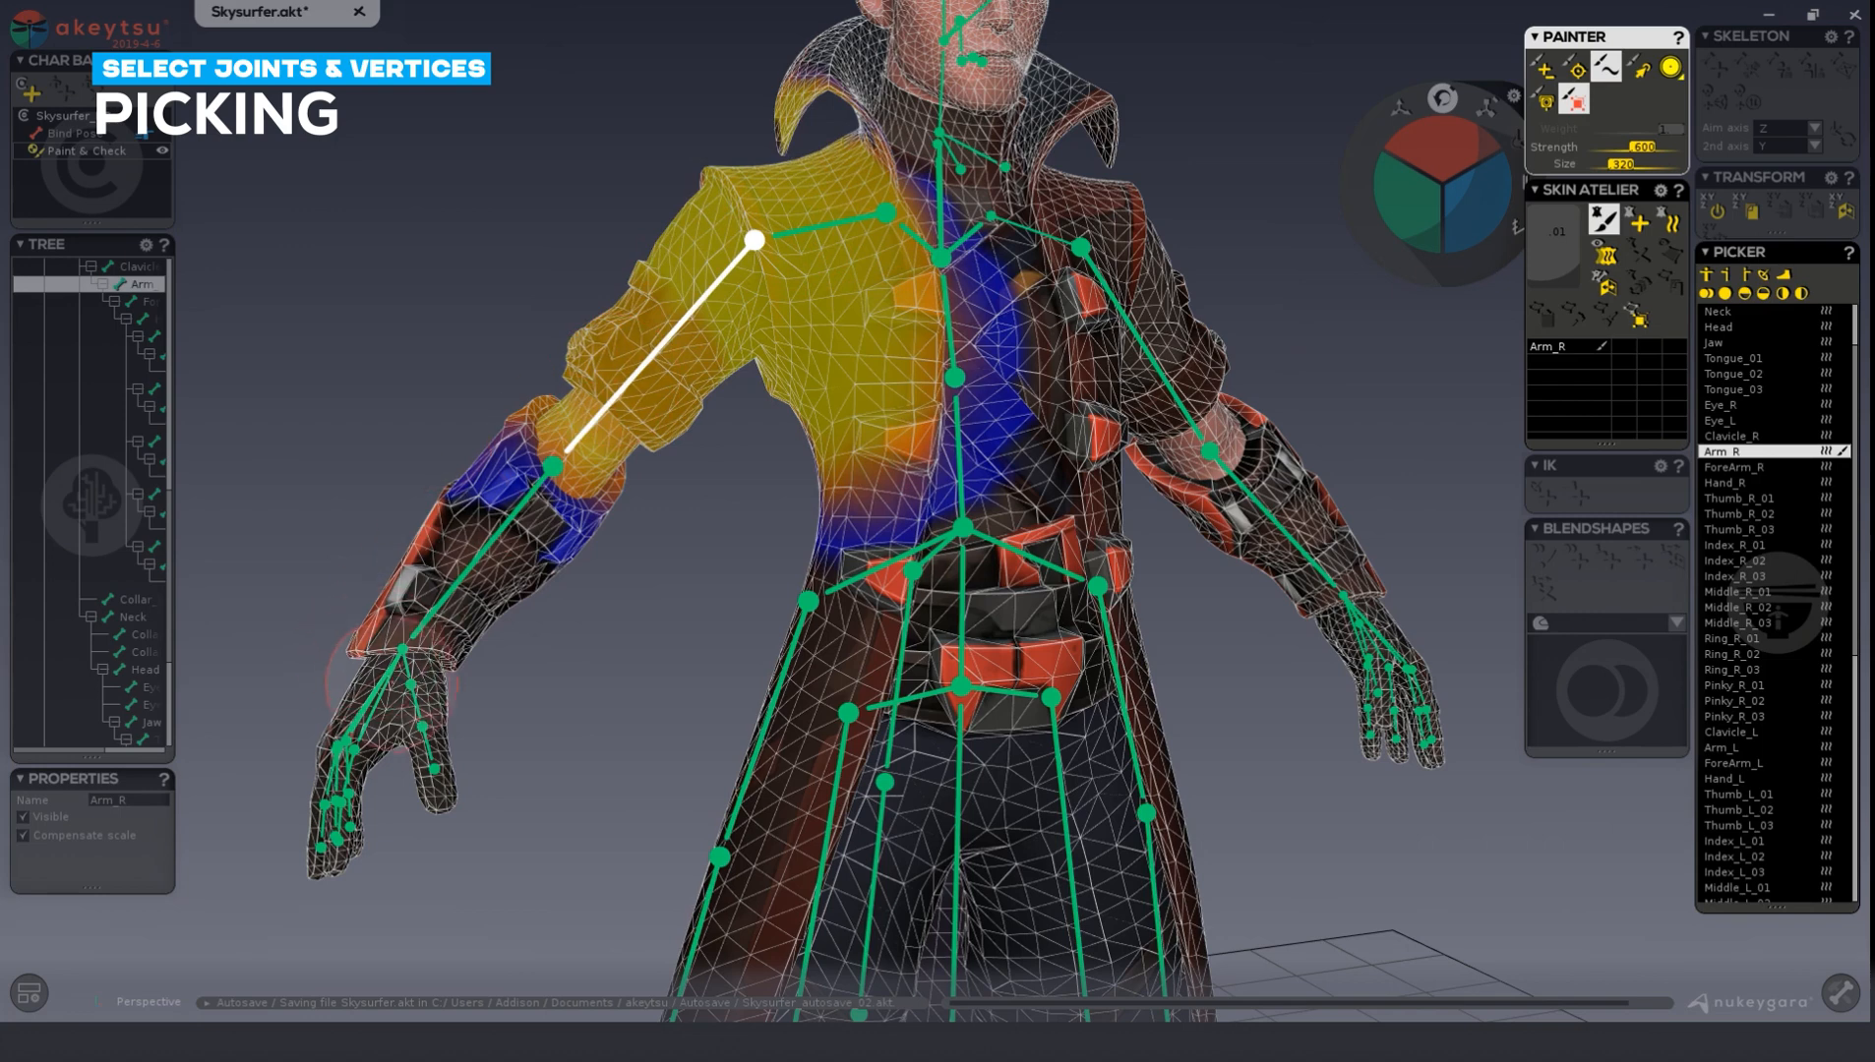
pyautogui.click(467, 560)
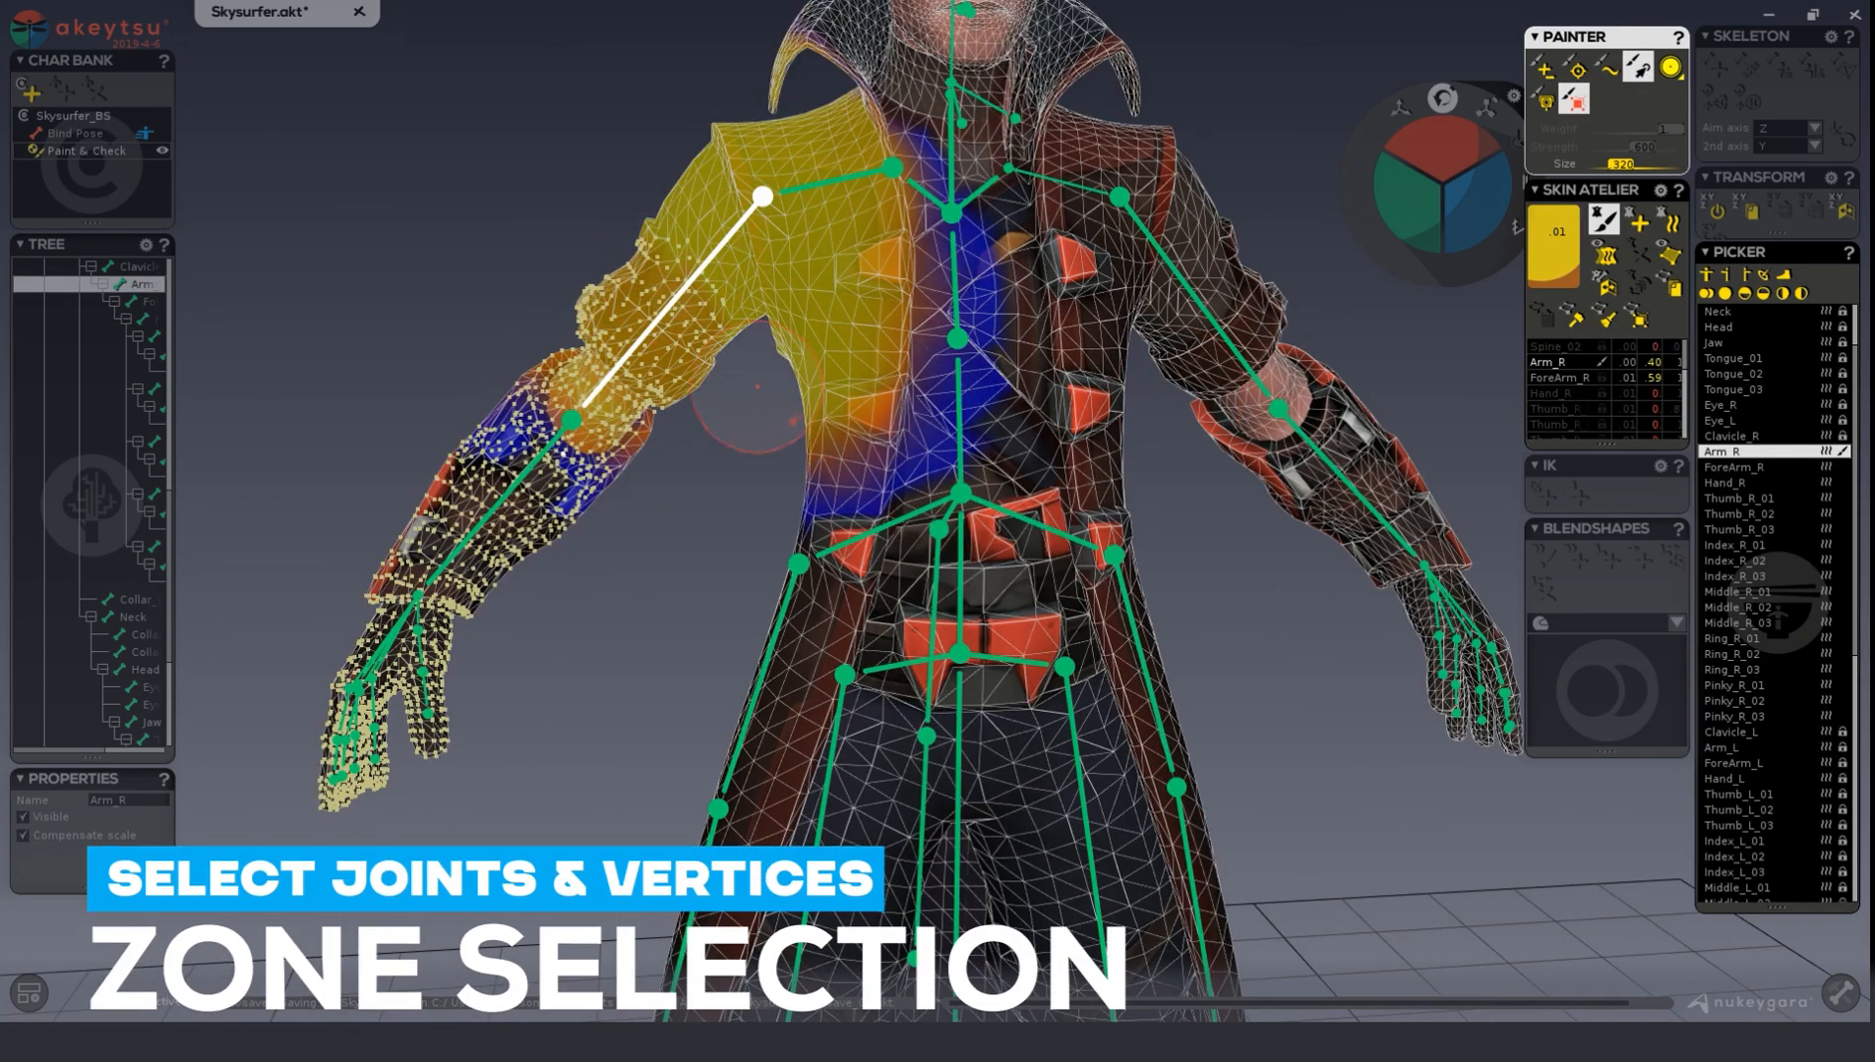
# Exit the selection brush and pick joints along the right arm, ending with ForeArm_R, Hand_R and all right finger joints selected.
pyautogui.press('Escape')
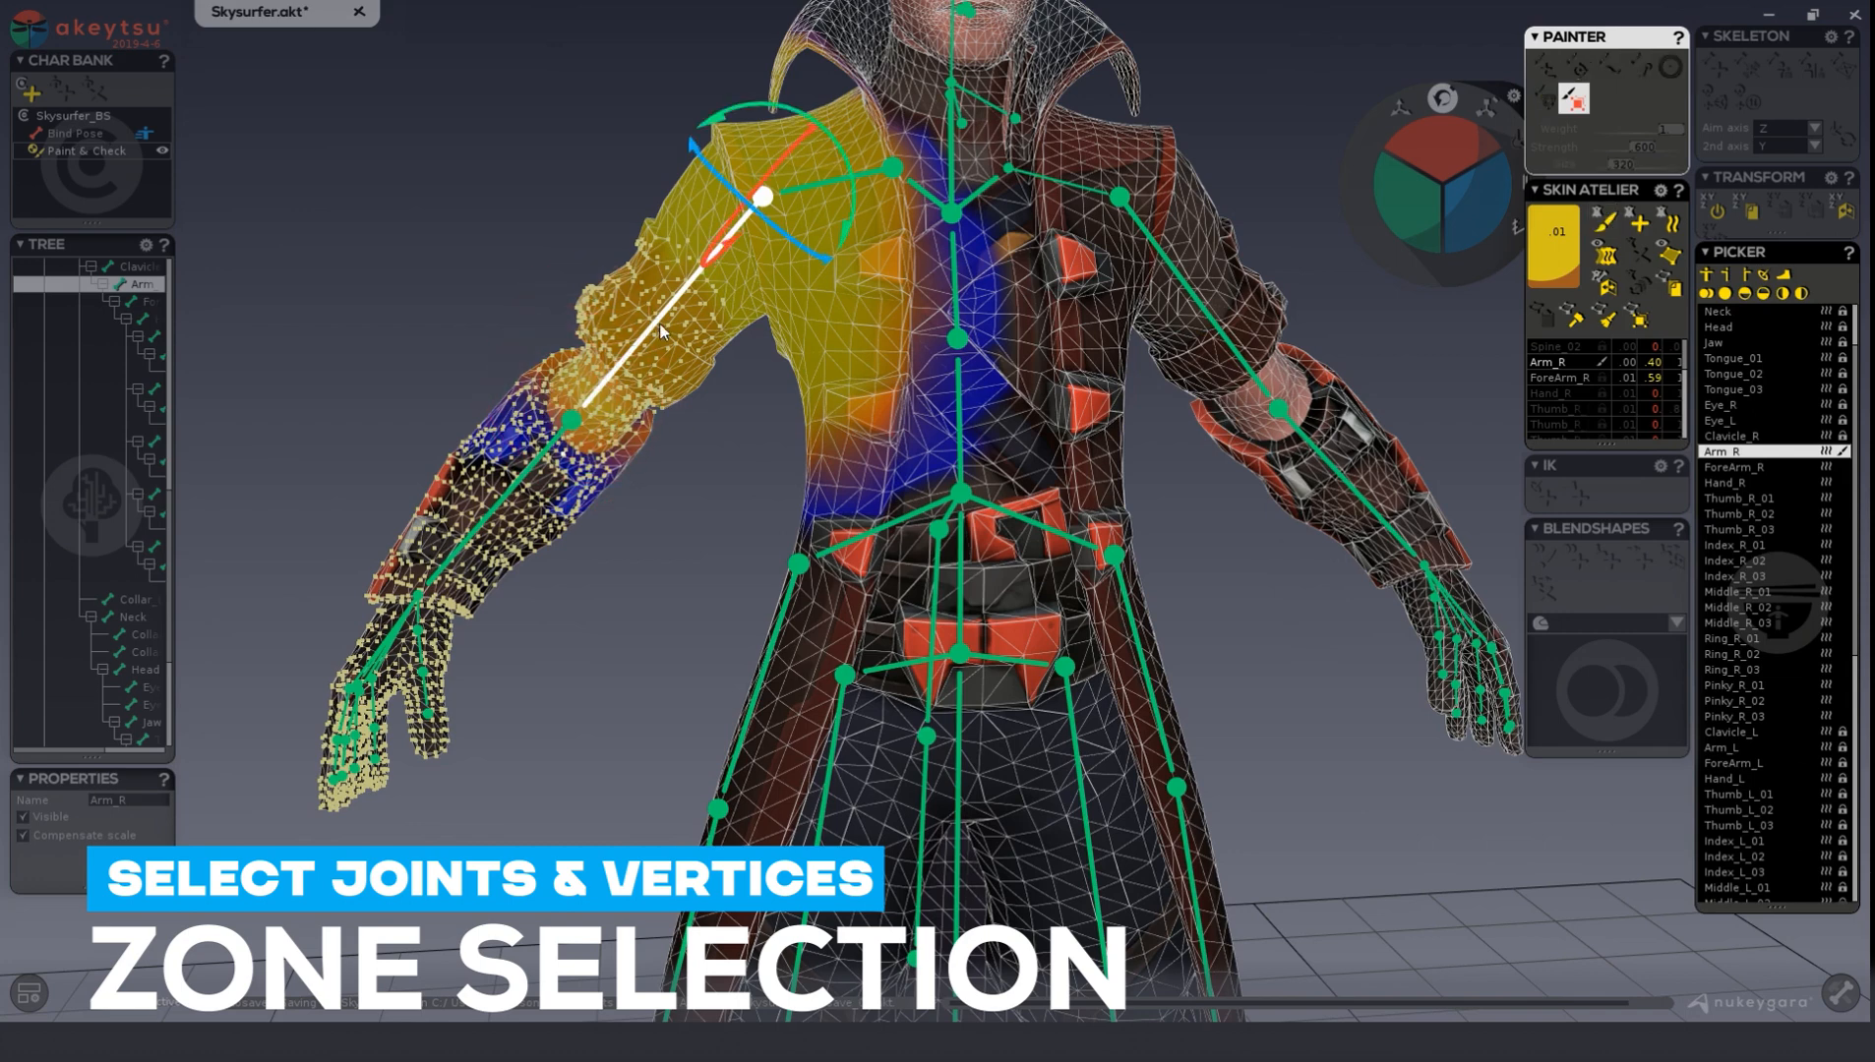
pyautogui.click(515, 490)
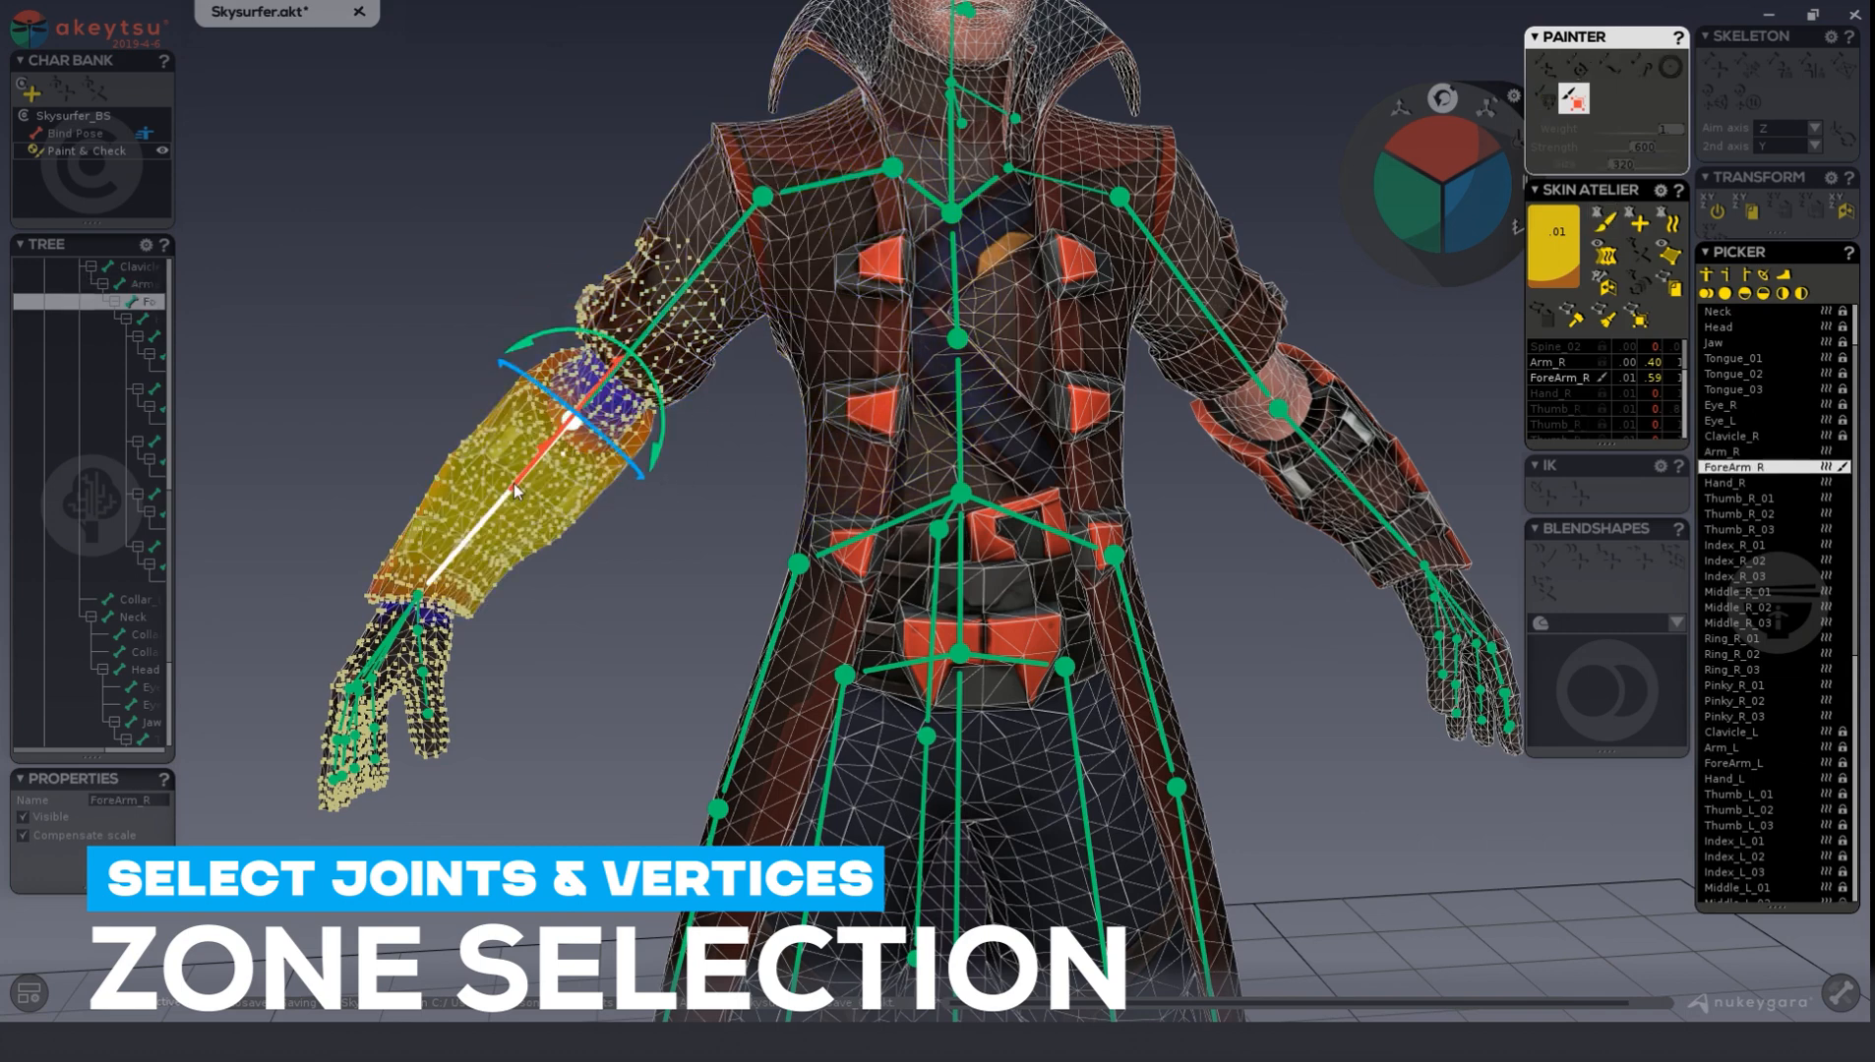
pyautogui.click(378, 666)
pyautogui.click(704, 260)
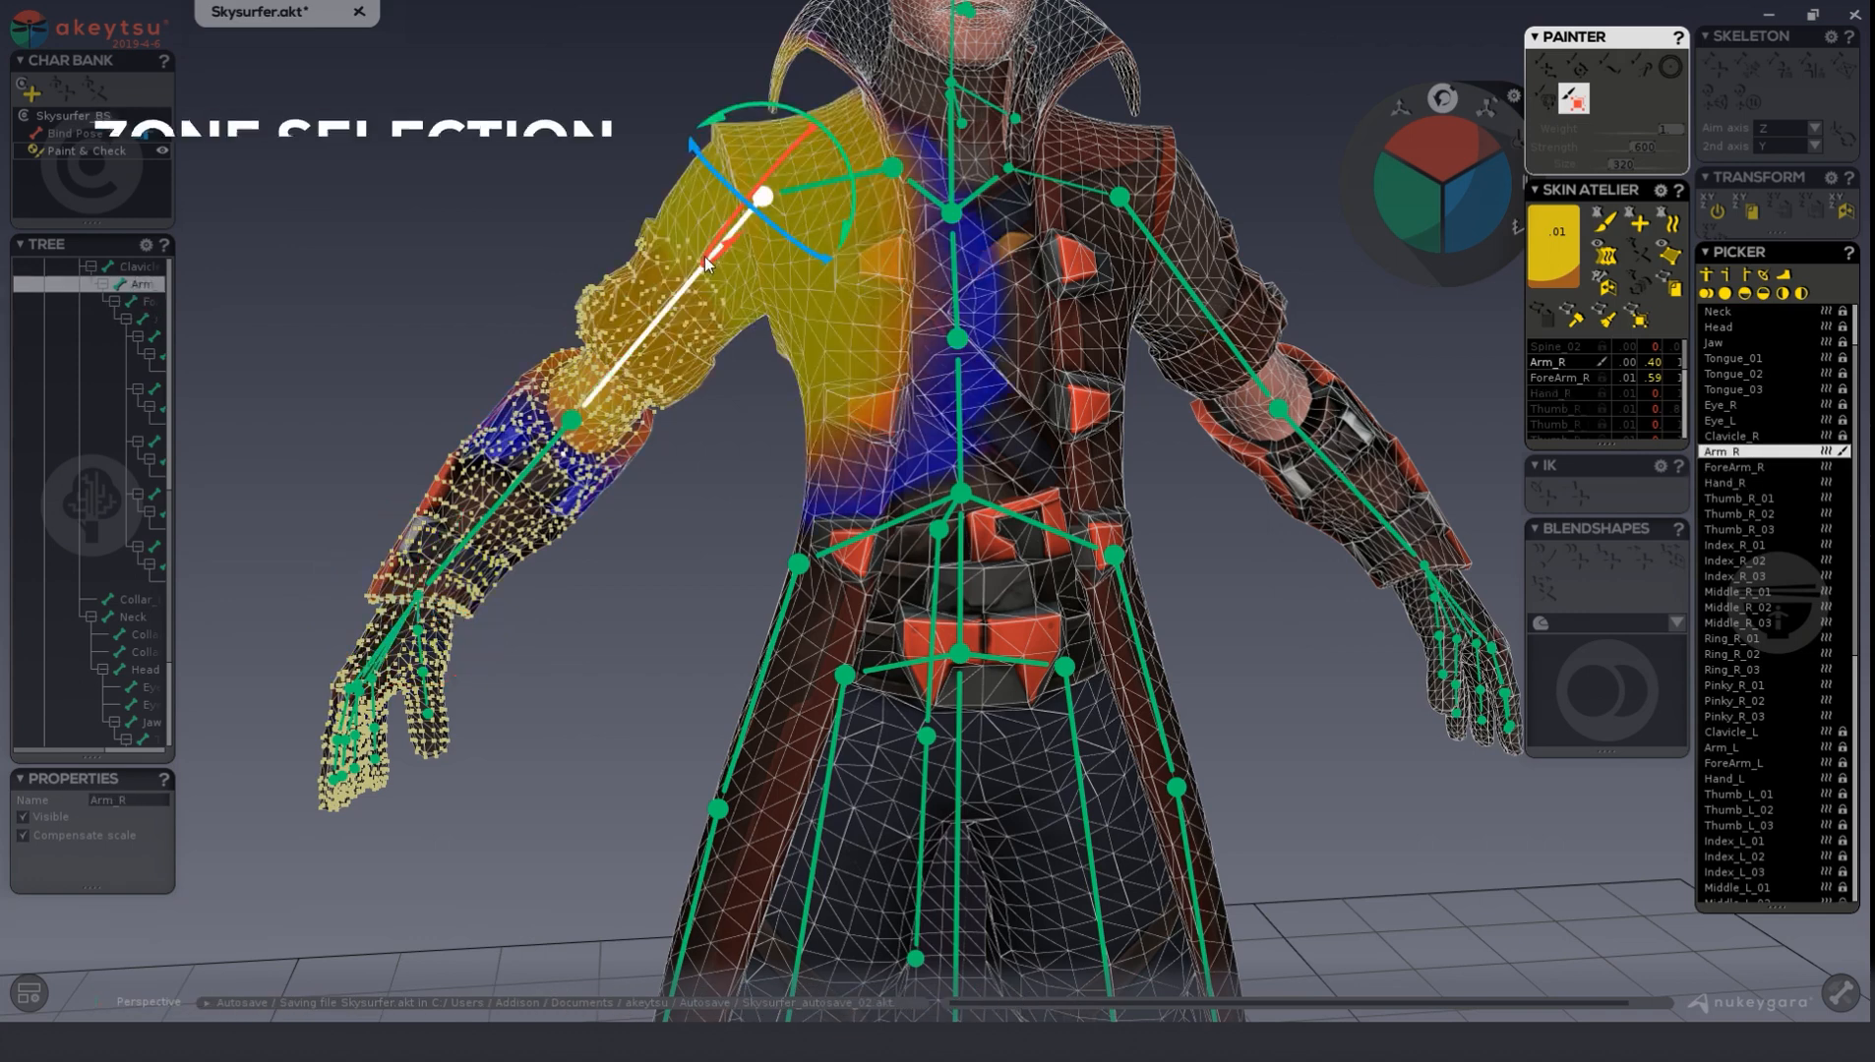
pyautogui.click(518, 476)
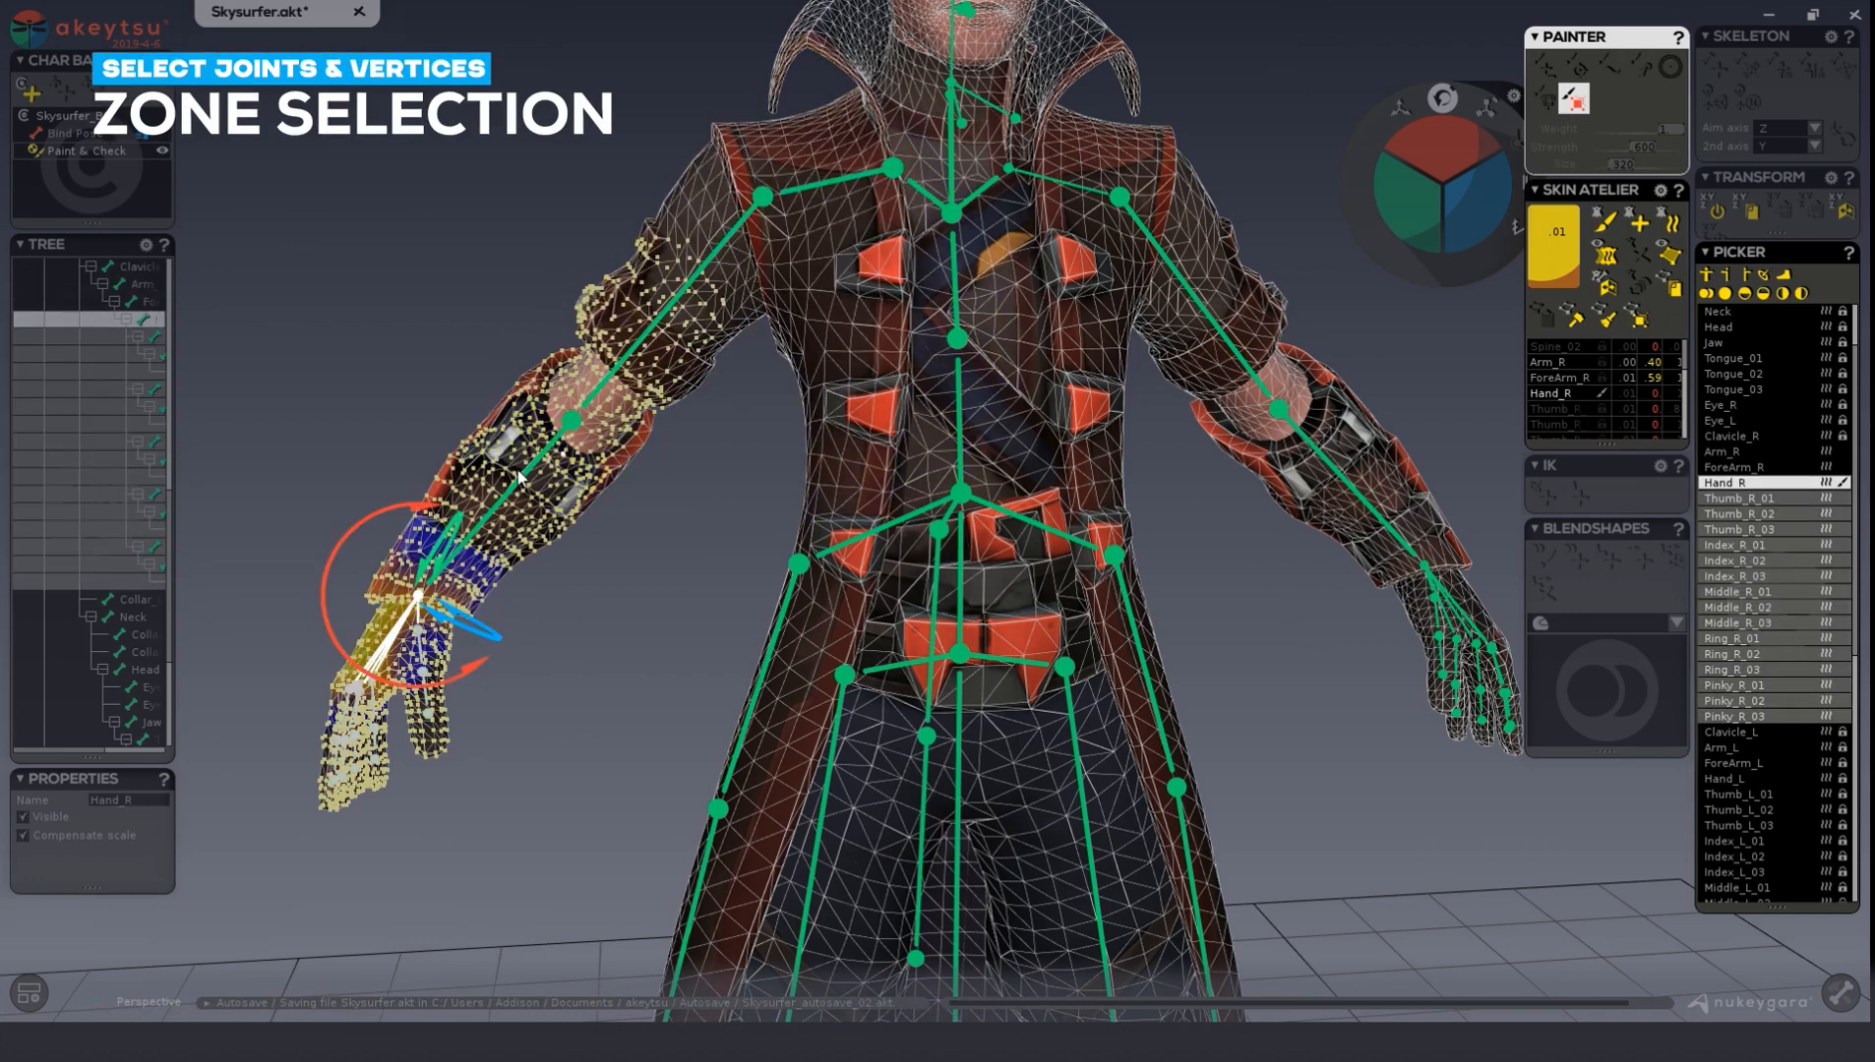
pyautogui.click(597, 404)
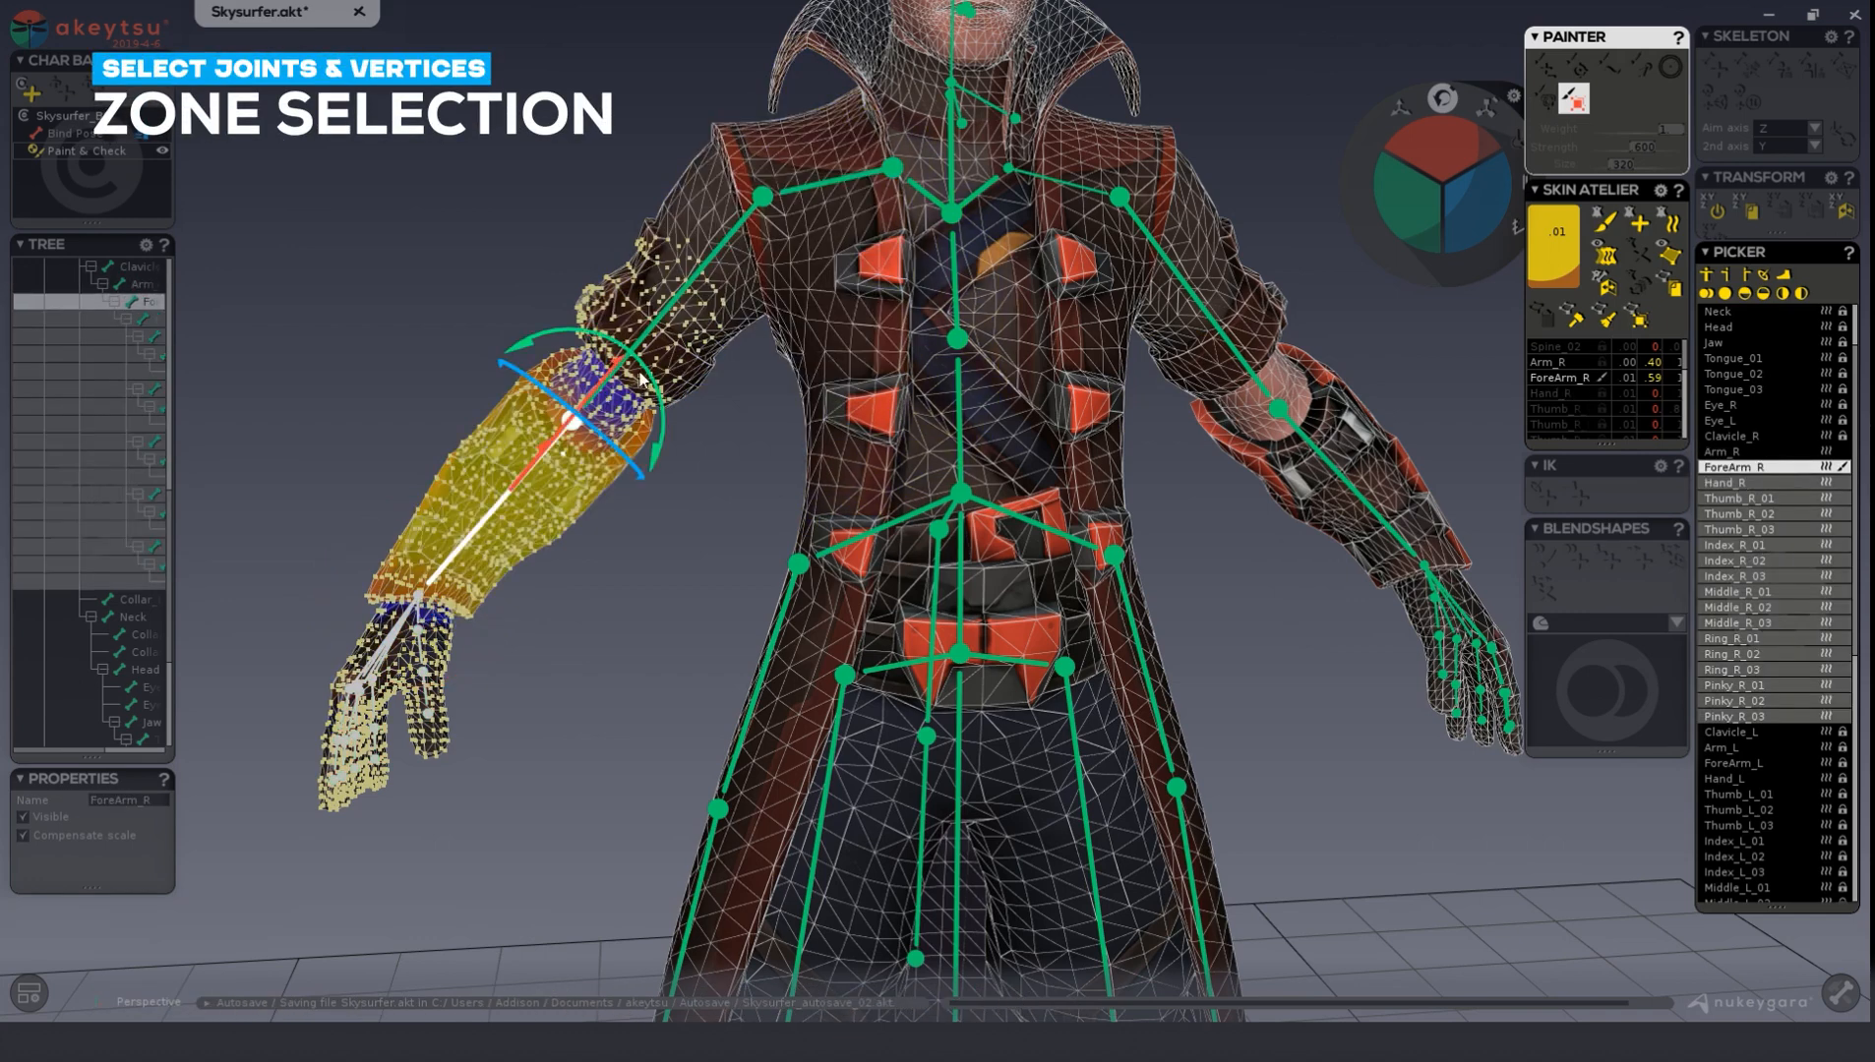
# Pick Arm_R and ForeArm_R in brush mode, and paint ForeArm_R influence onto the selected right sleeve vertices with the add brush.
pyautogui.press('b')
pyautogui.click(667, 317)
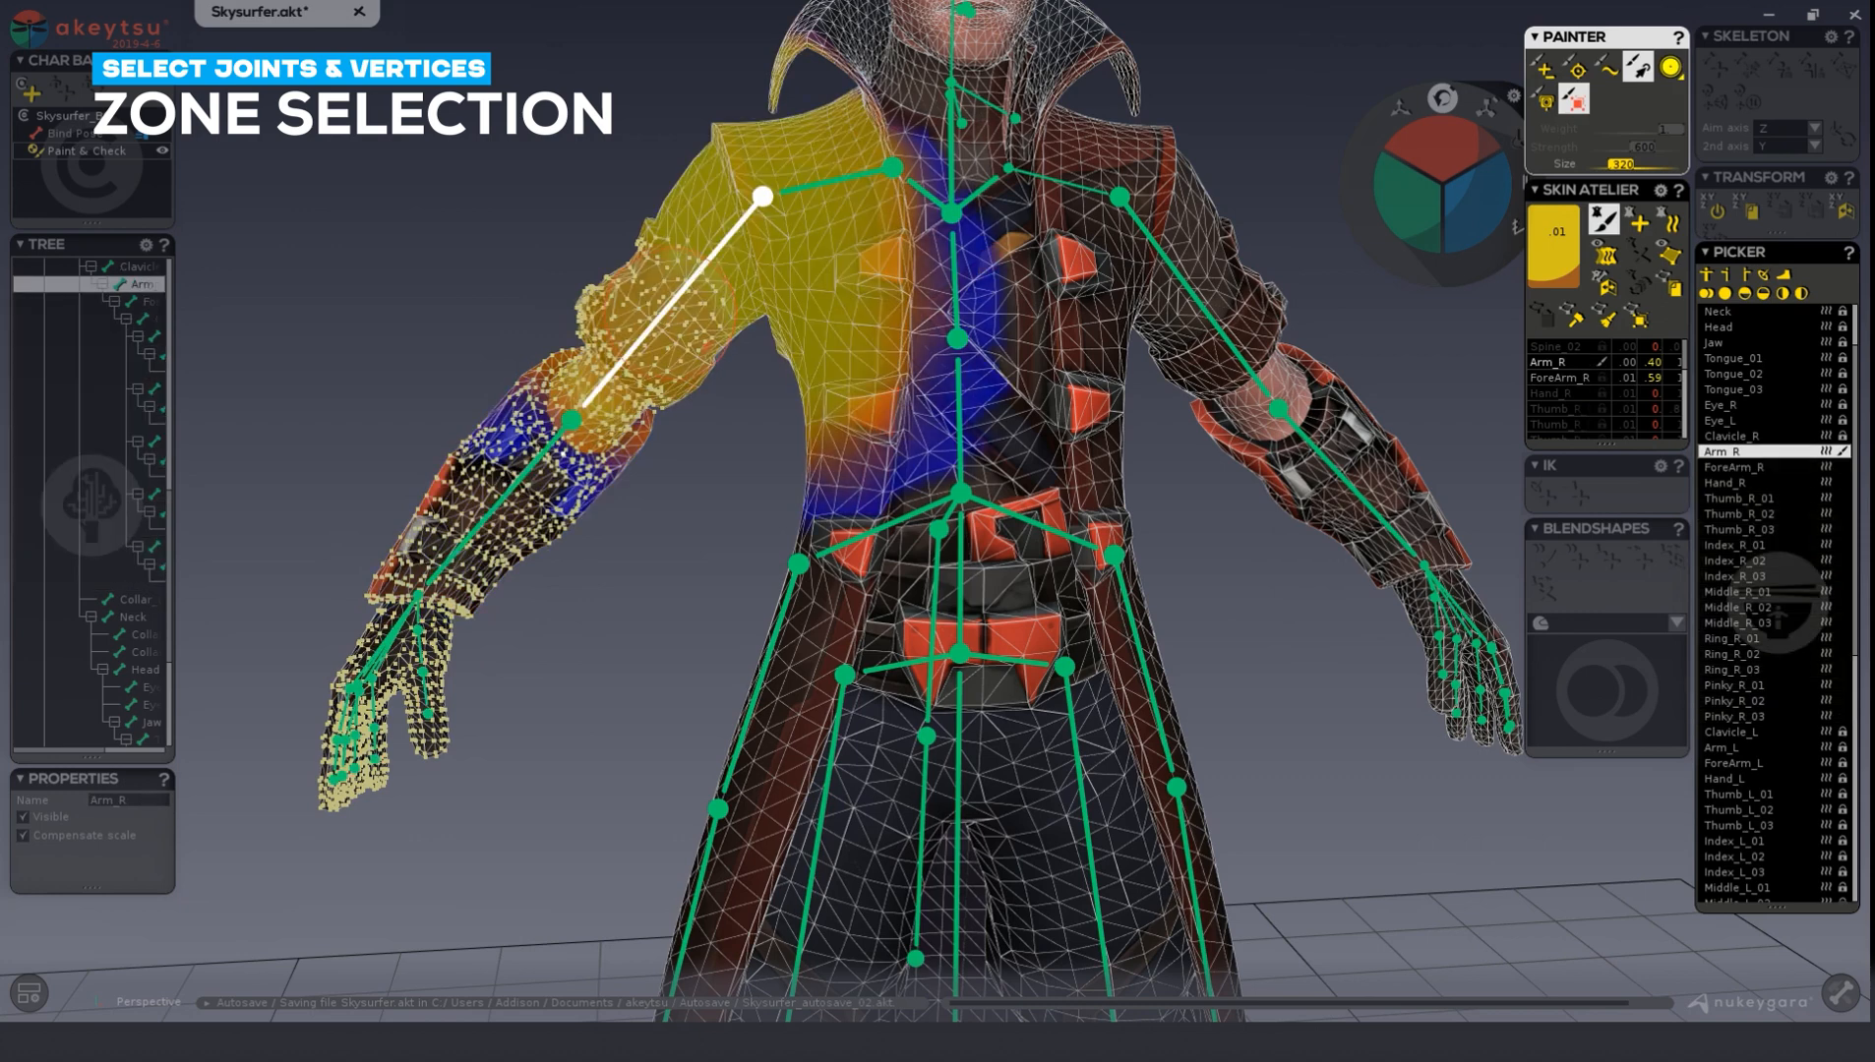
pyautogui.click(524, 482)
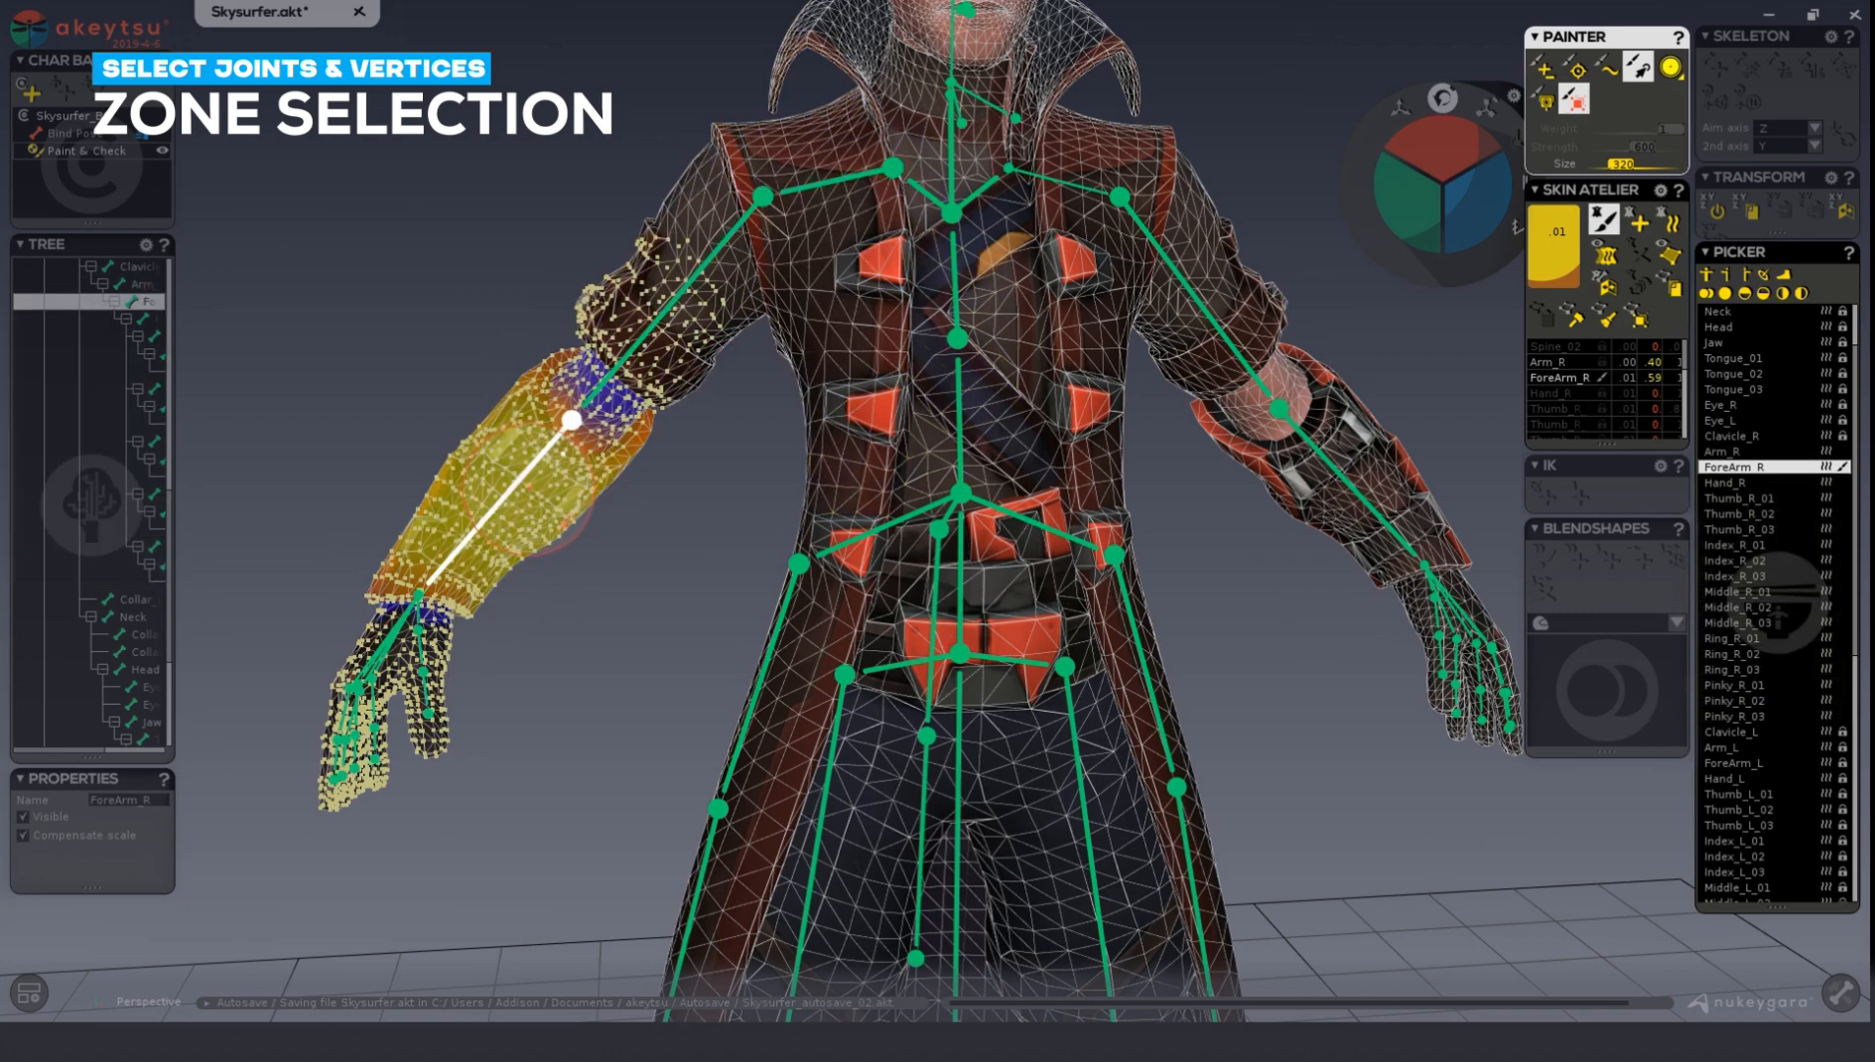
pyautogui.press('b')
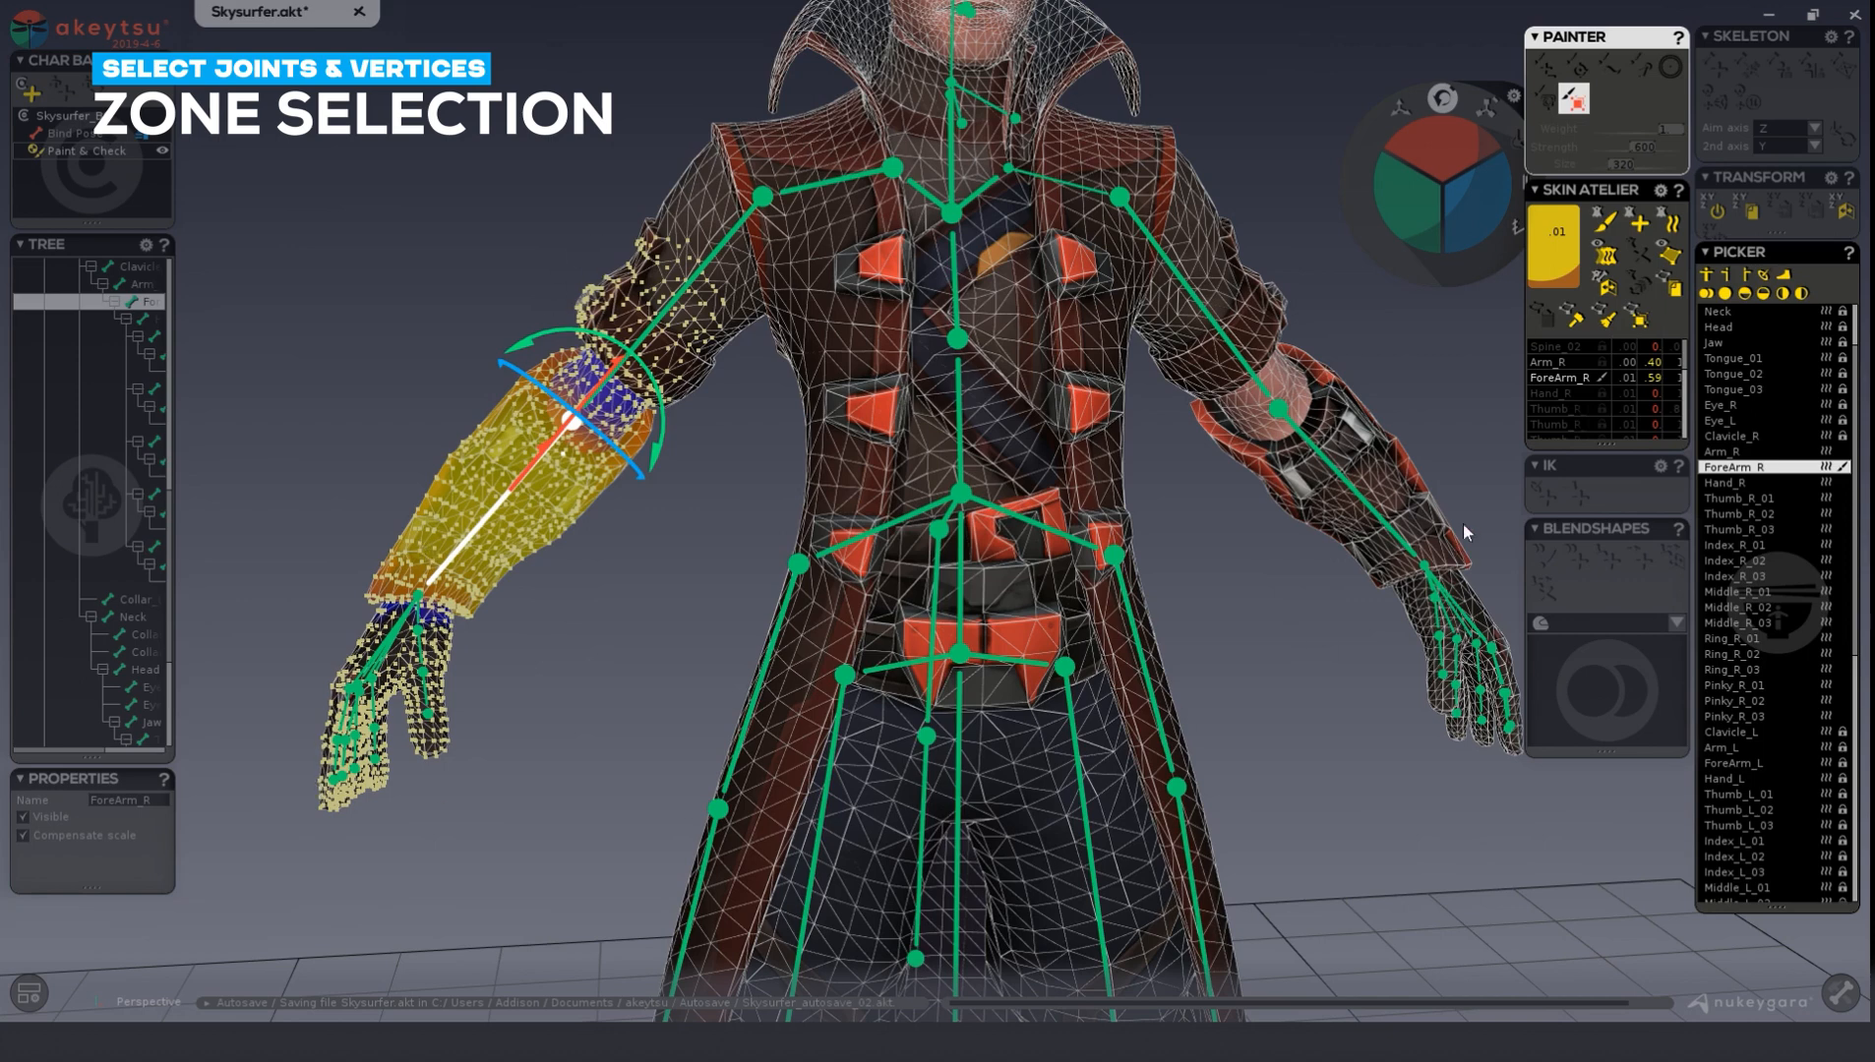
pyautogui.click(1605, 218)
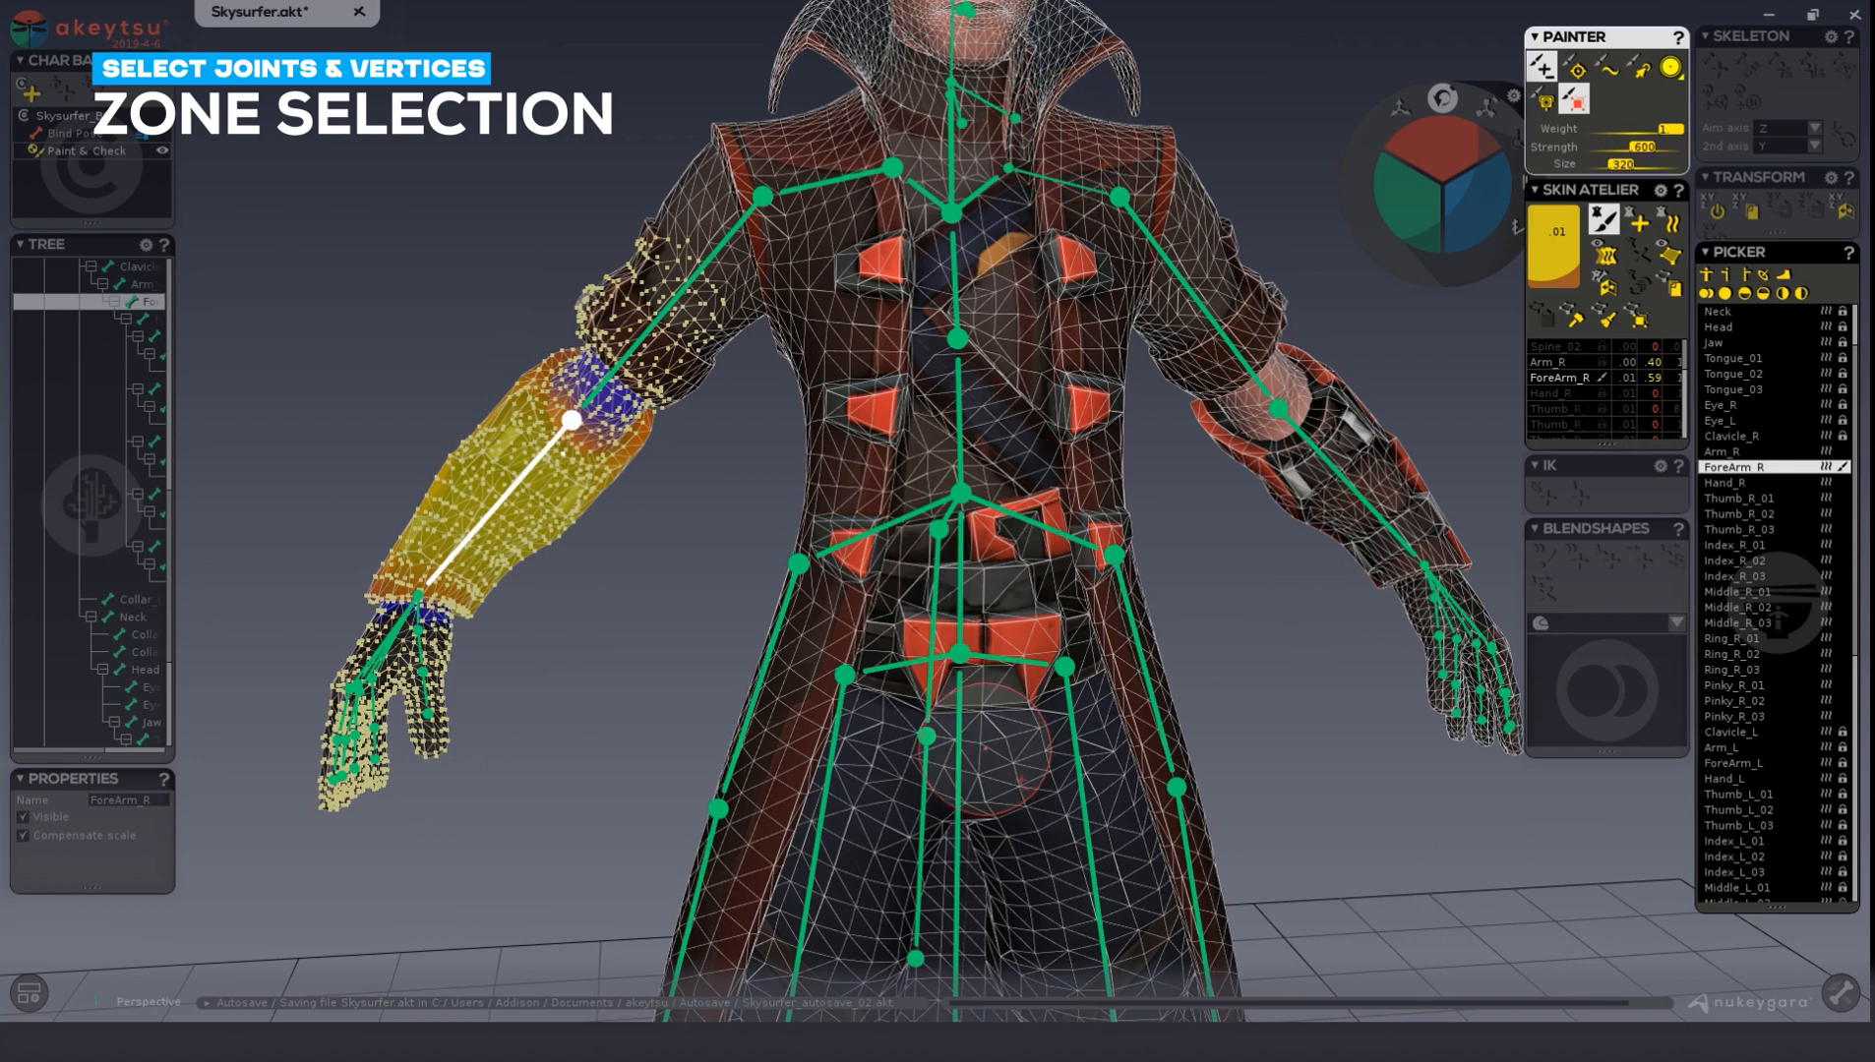
pyautogui.moveTo(639, 285)
pyautogui.mouseDown()
pyautogui.moveTo(724, 403)
pyautogui.moveTo(714, 346)
pyautogui.moveTo(769, 399)
pyautogui.mouseUp()
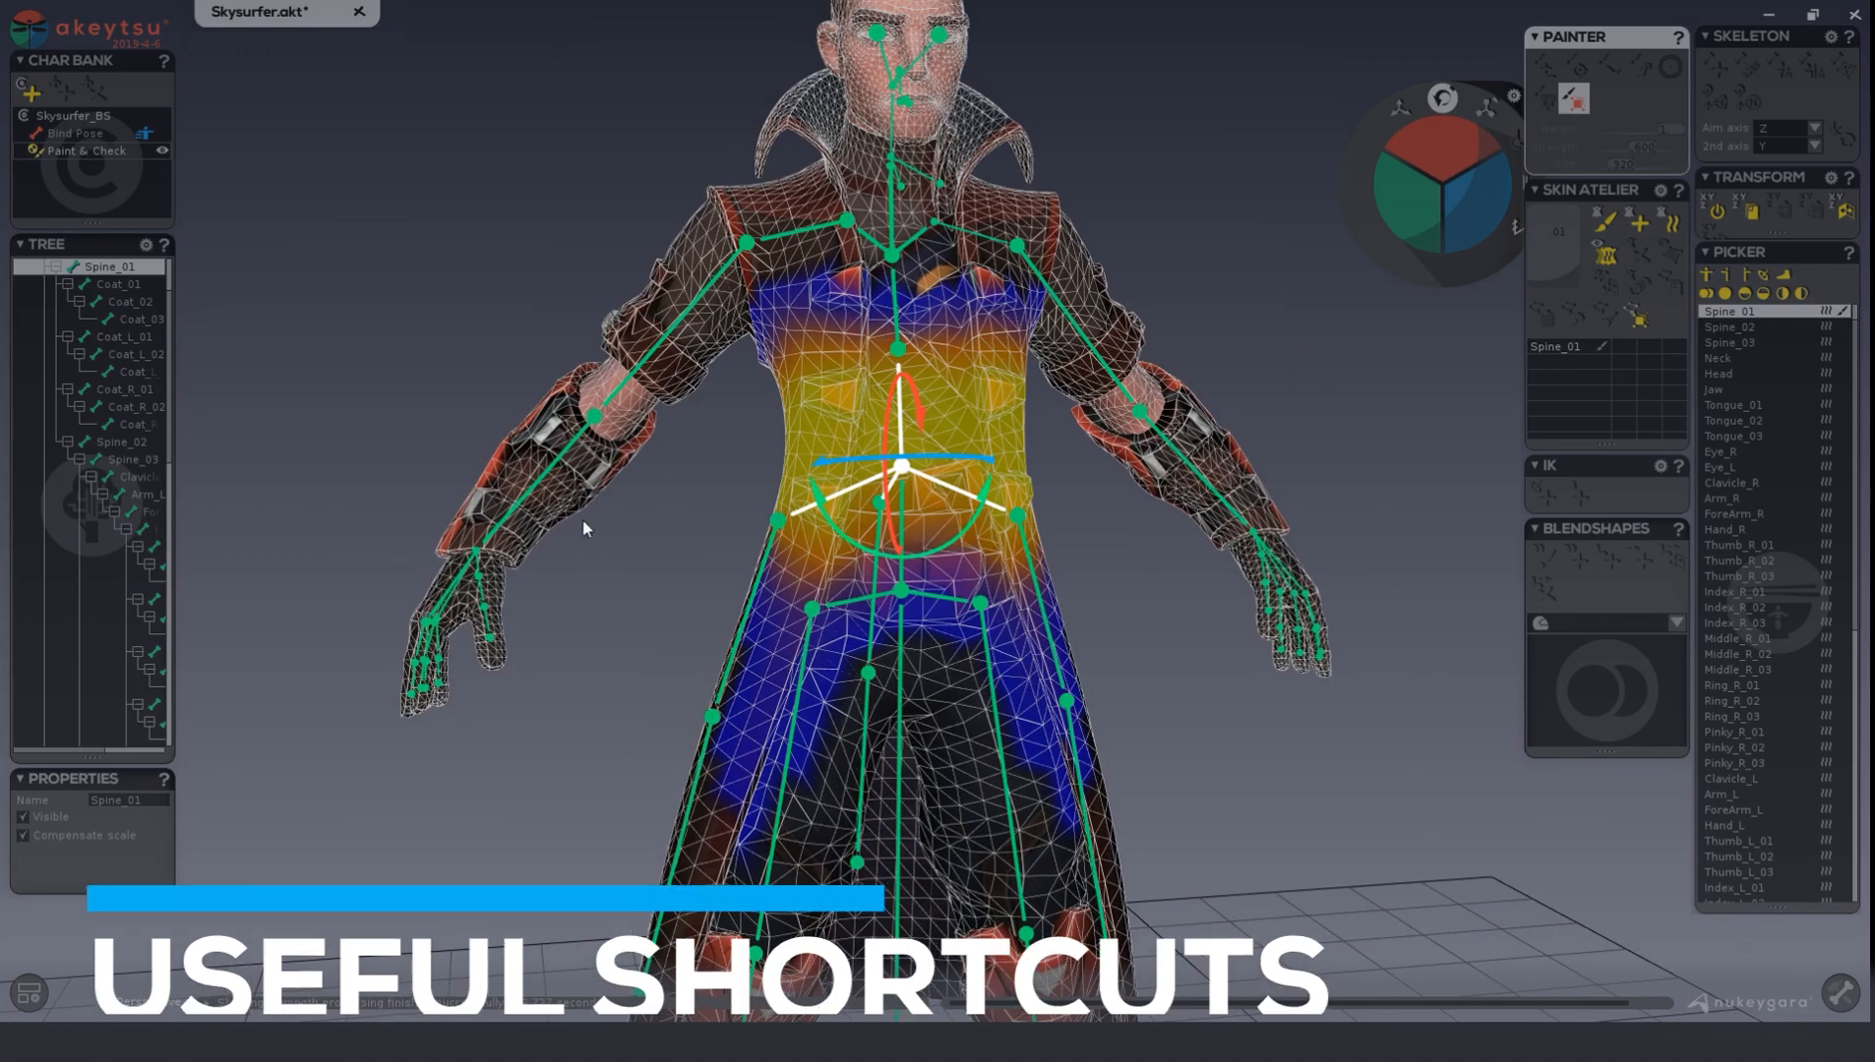
# Enable the Skin Atelier's vertex selection mode and pick a single vertex near the right elbow.
pyautogui.scroll(2, 590, 511)
pyautogui.moveTo(601, 503)
pyautogui.keyDown('alt'); pyautogui.mouseDown()
pyautogui.moveTo(603, 523)
pyautogui.moveTo(620, 509)
pyautogui.mouseUp(); pyautogui.keyUp('alt')
pyautogui.keyDown('alt'); pyautogui.moveTo(642, 486); pyautogui.dragTo(781, 501, button='middle'); pyautogui.keyUp('alt')
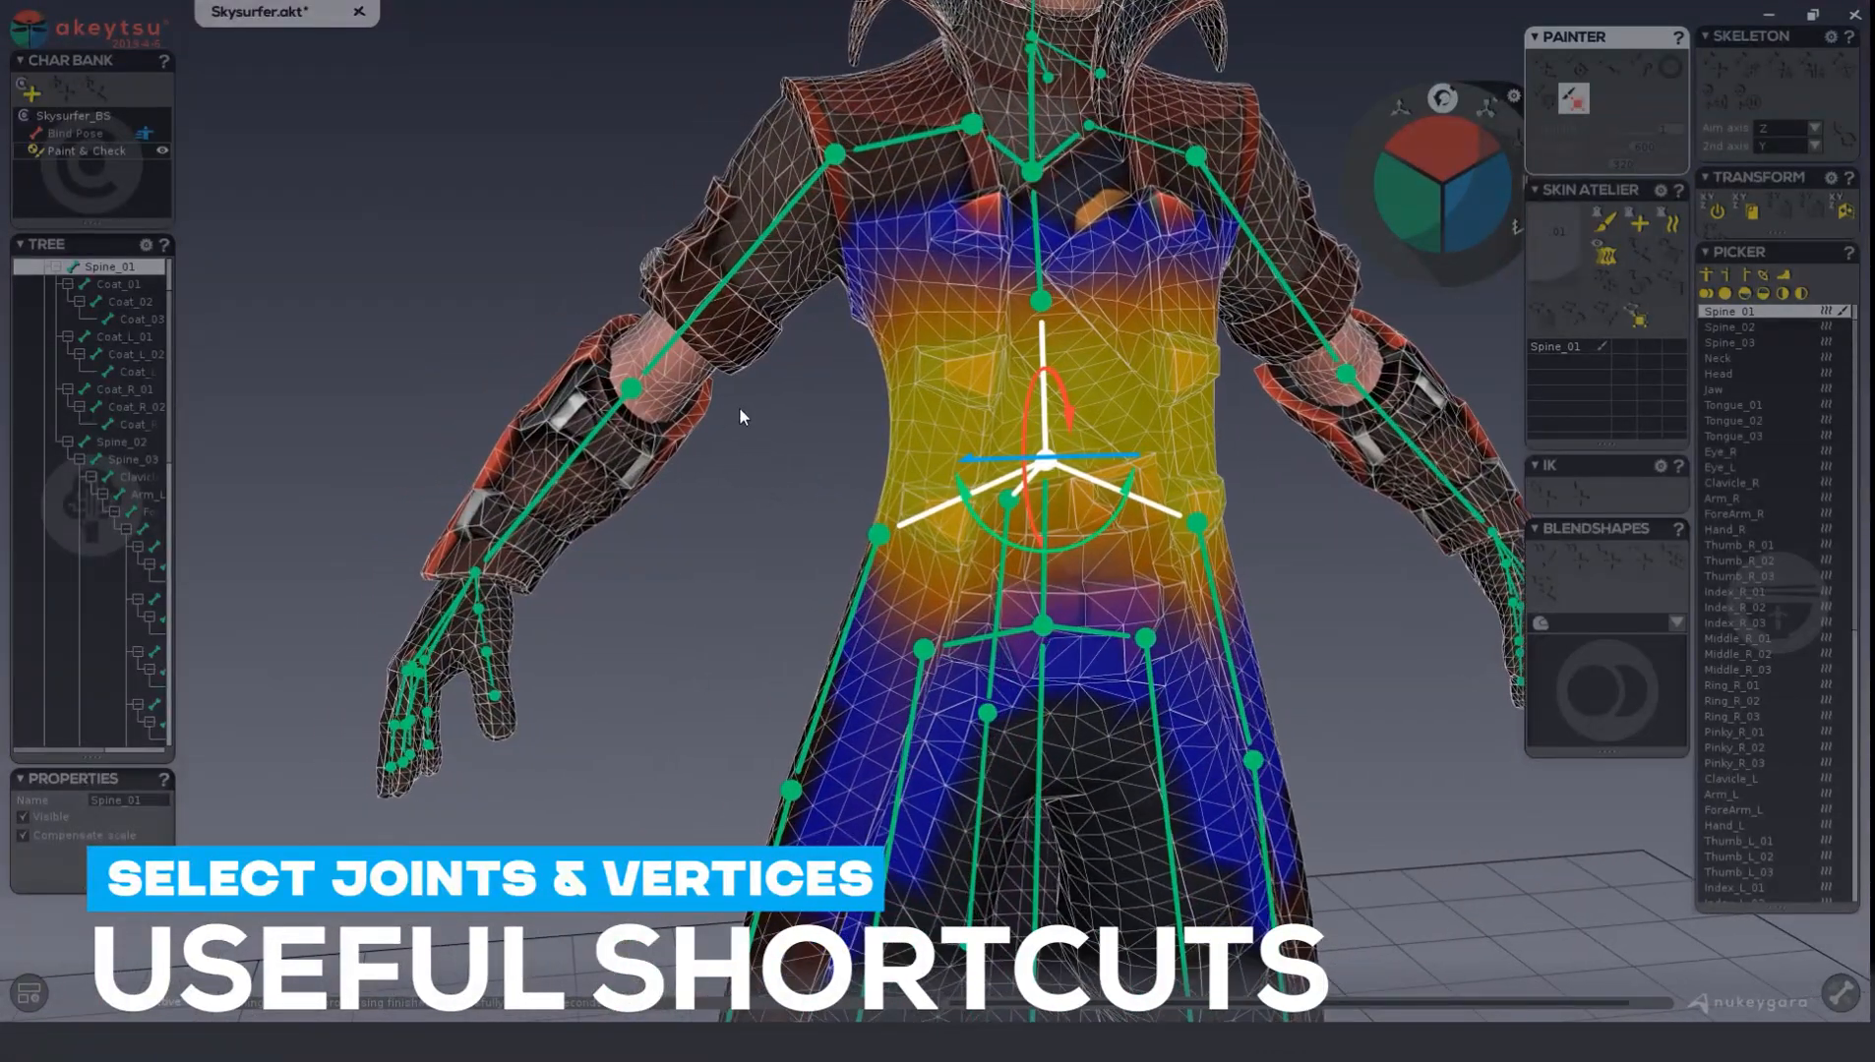
pyautogui.scroll(1, 740, 446)
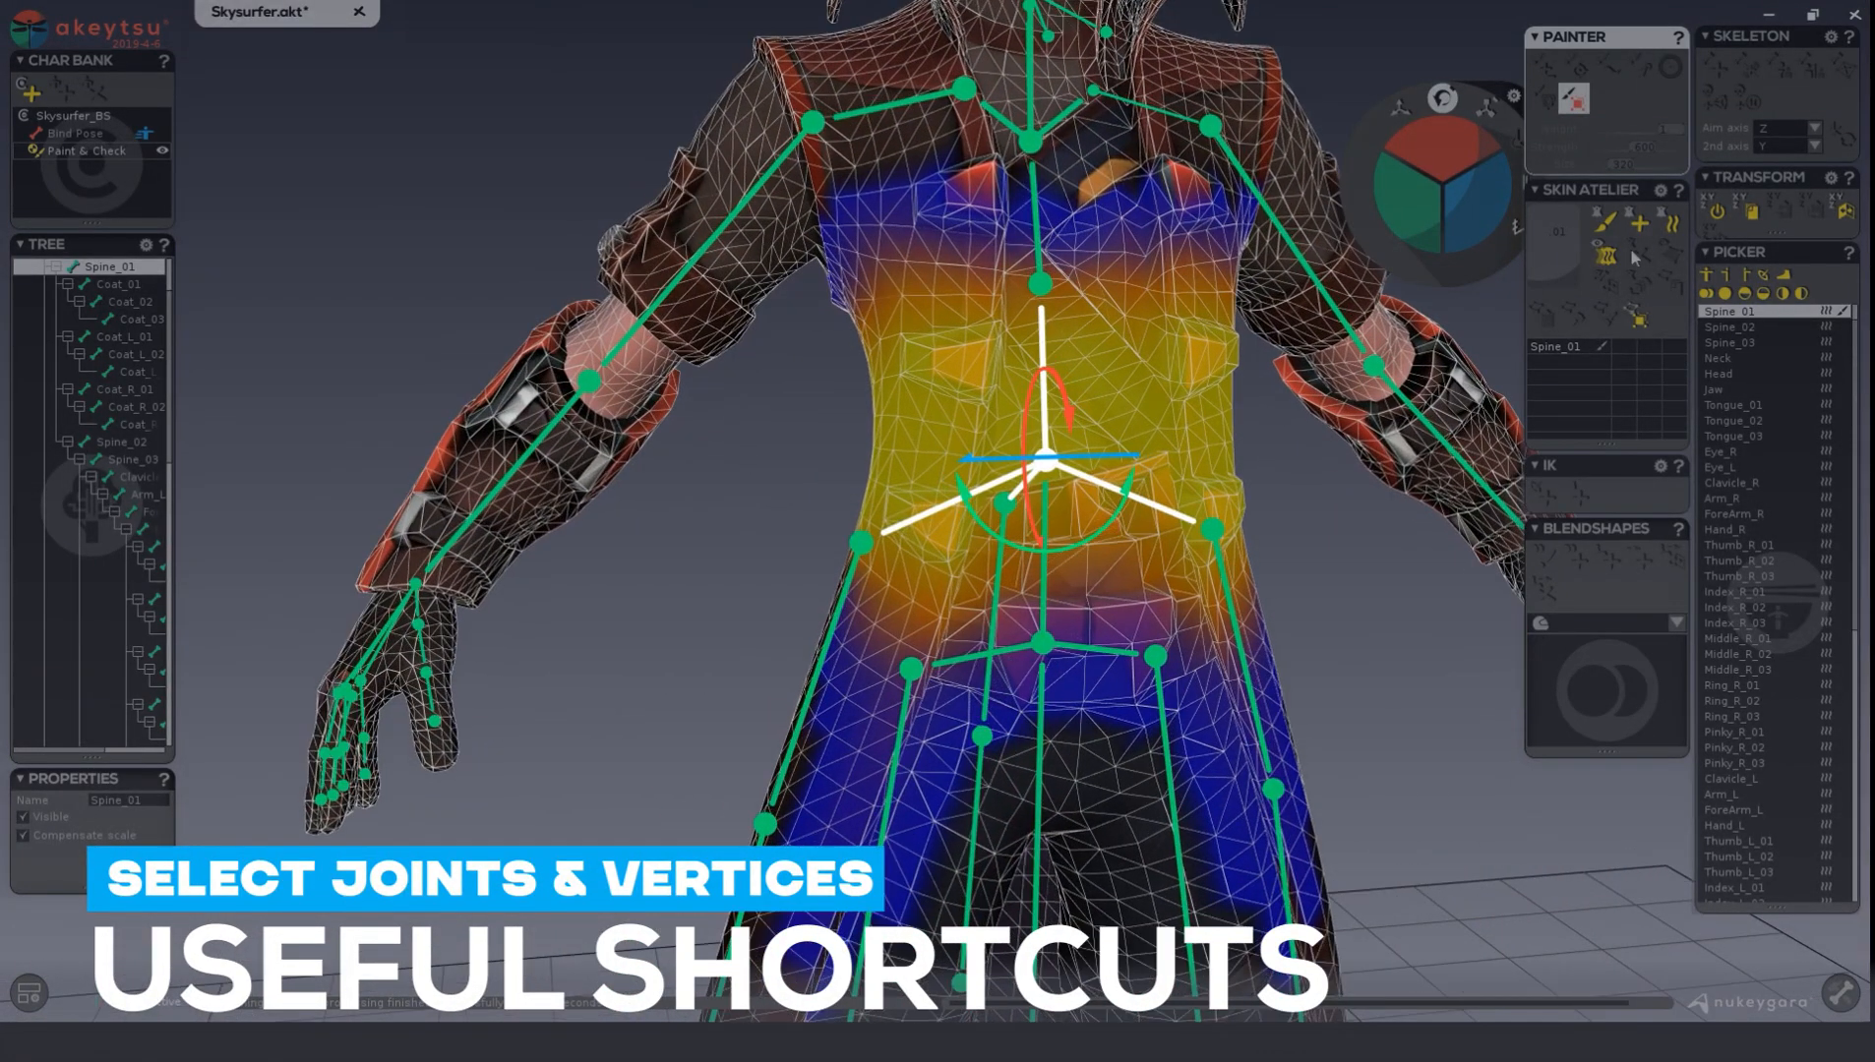
pyautogui.click(1636, 316)
pyautogui.click(678, 393)
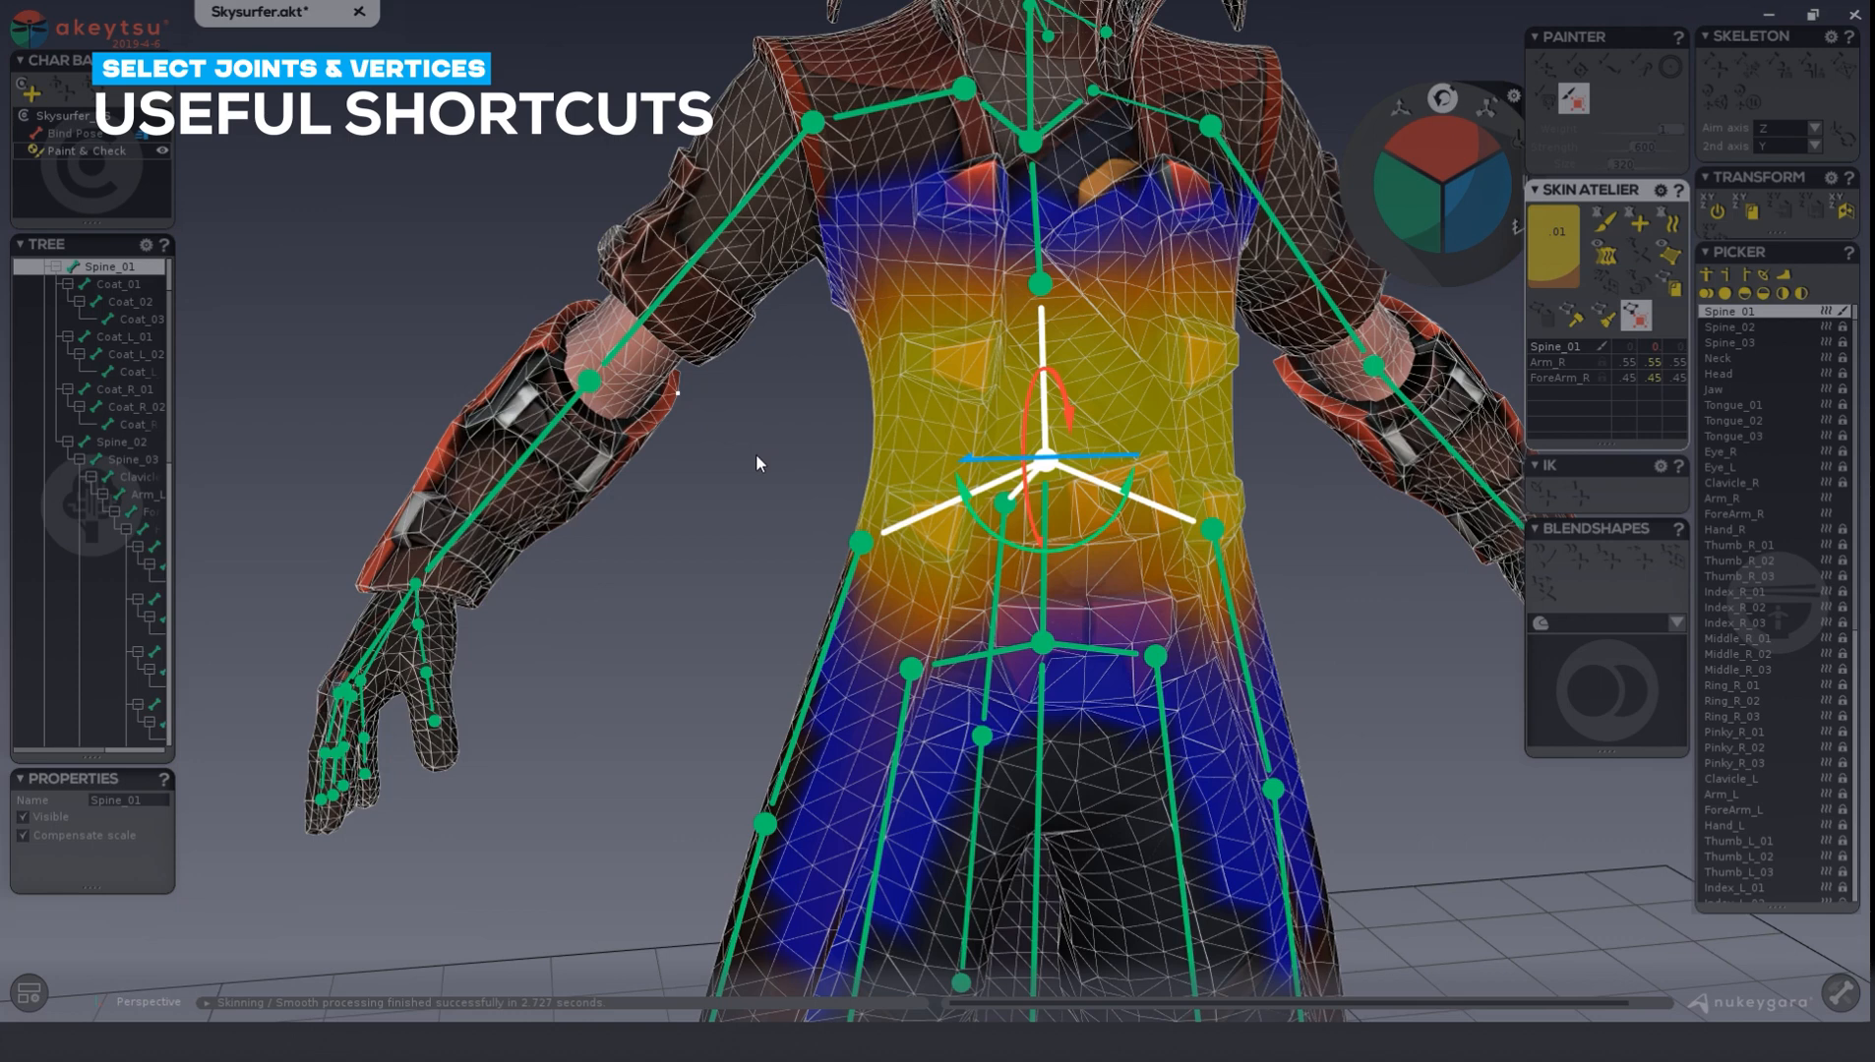
# Grow the vertex selection five times outward from the right elbow vertex.
pyautogui.press('+')
pyautogui.press('+')
pyautogui.press('+')
pyautogui.press('+')
pyautogui.press('+')
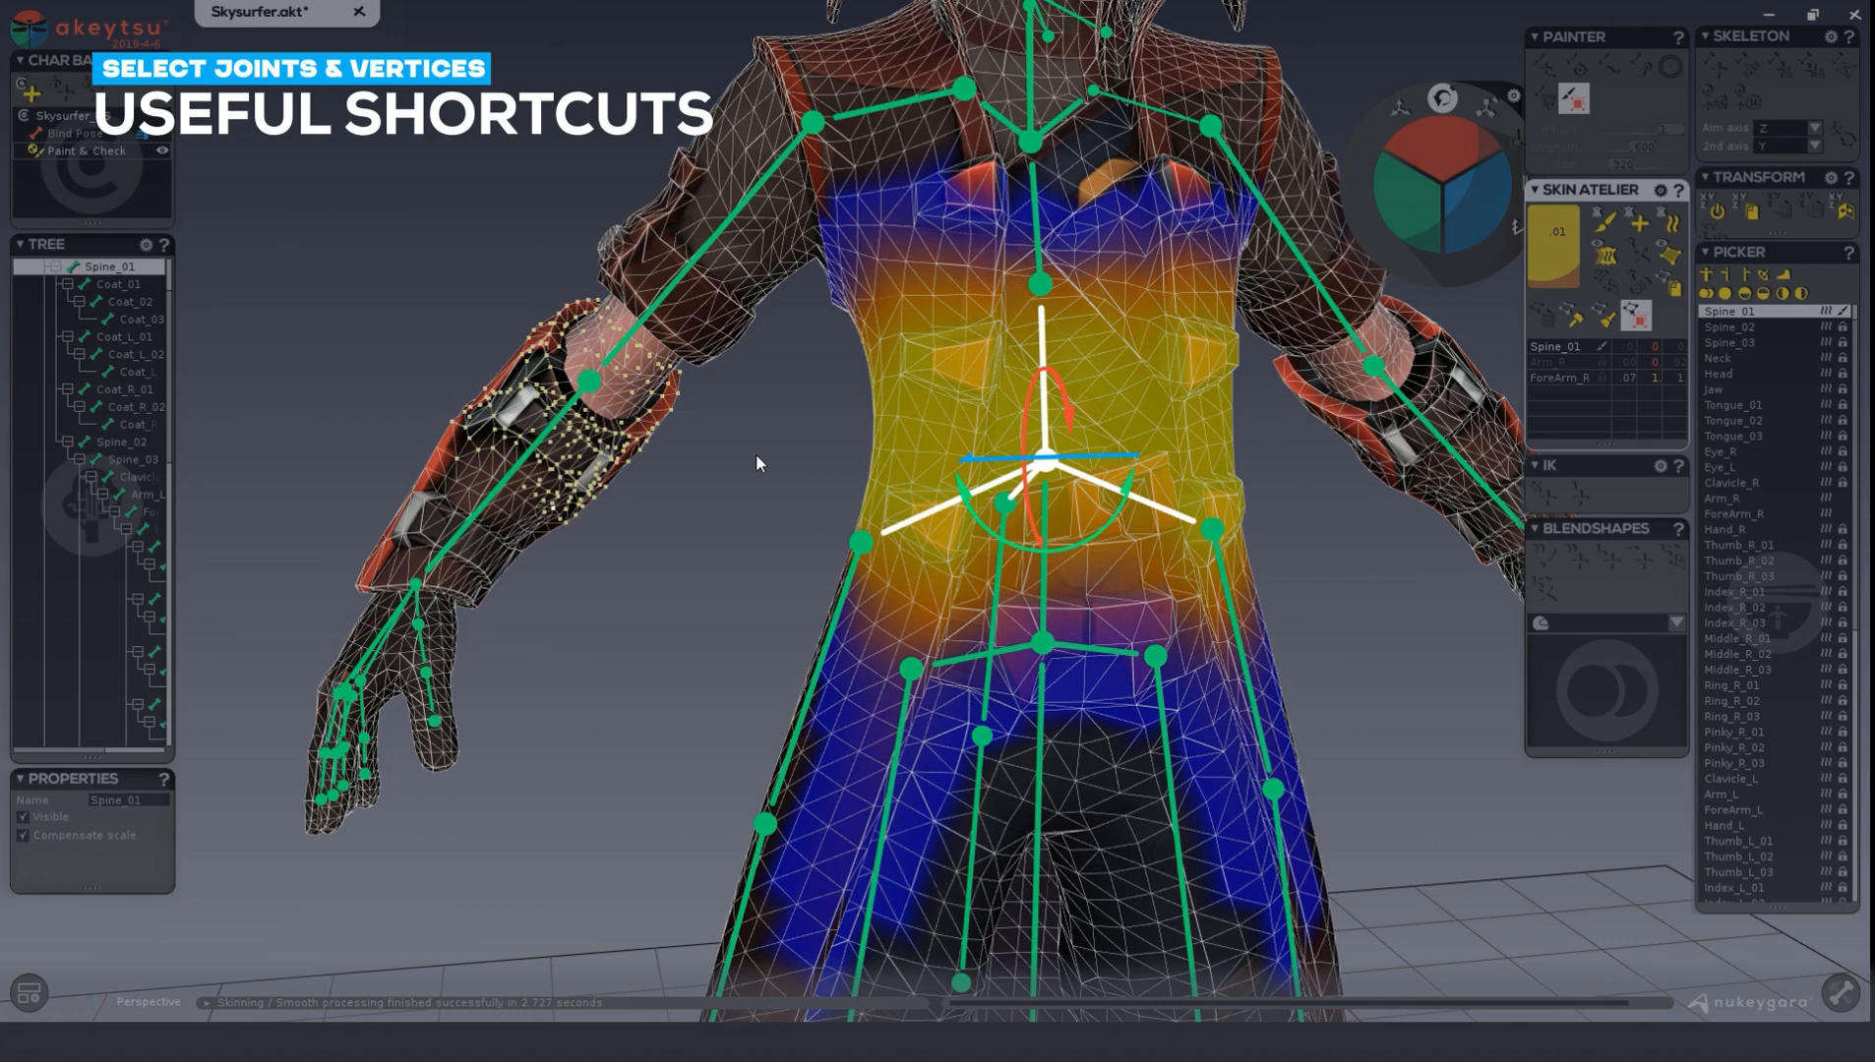
# Shrink the grown vertex selection around the right forearm guard five times.
pyautogui.press('-')
pyautogui.press('-')
pyautogui.press('-')
pyautogui.press('-')
pyautogui.press('-')
pyautogui.press('-')
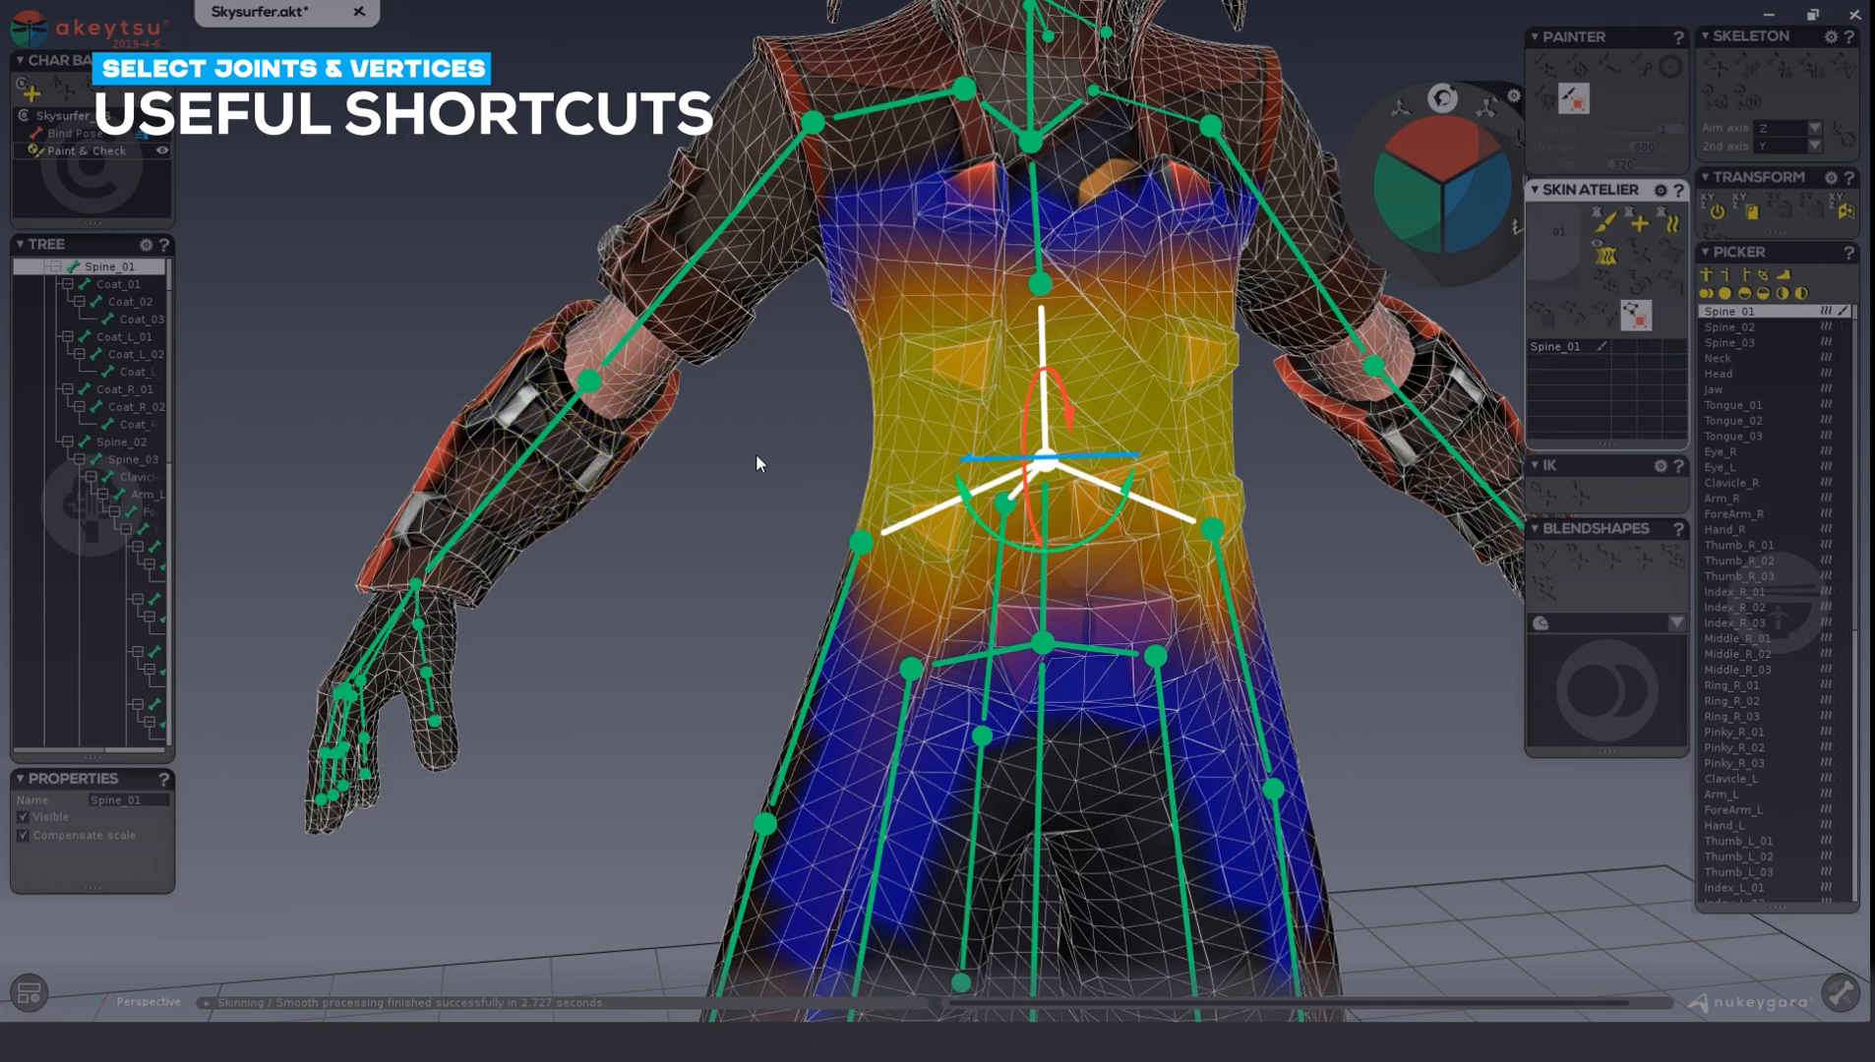
# Pick the vertex near the right elbow again and extend the selection over the whole right forearm guard.
pyautogui.click(676, 394)
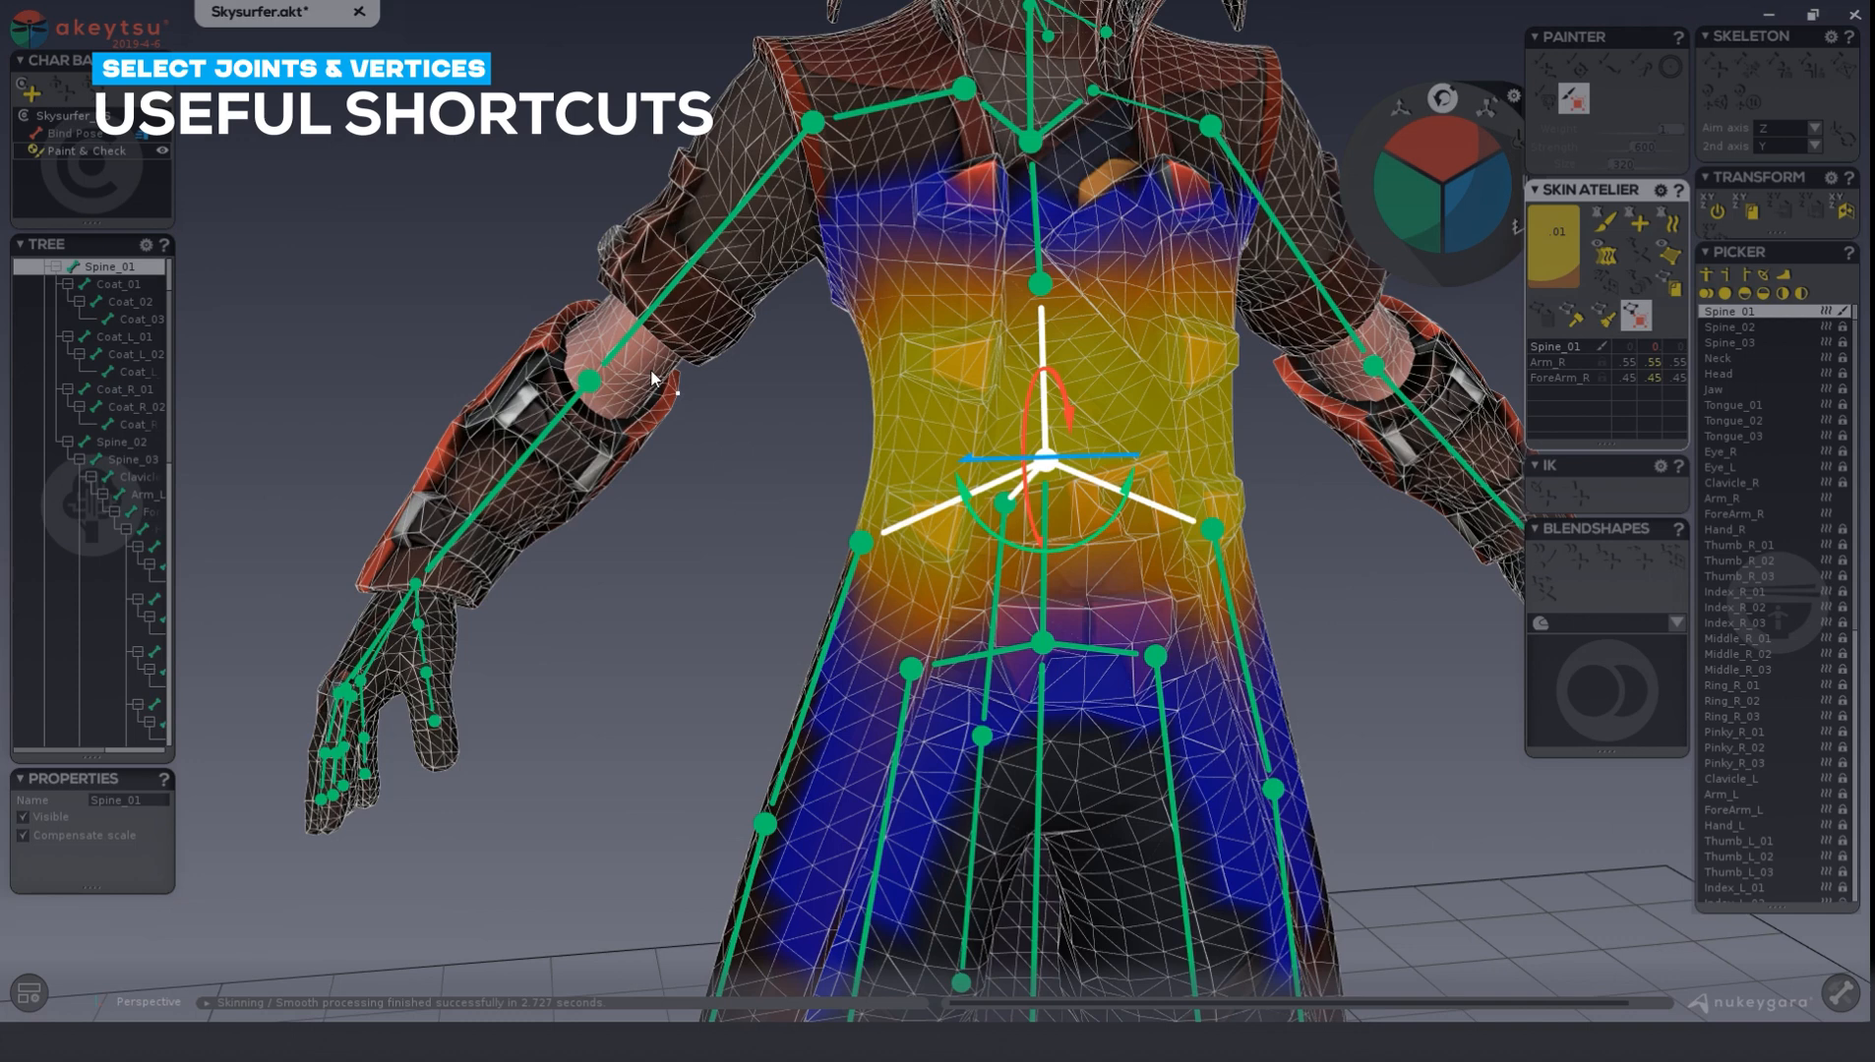
pyautogui.press('*')
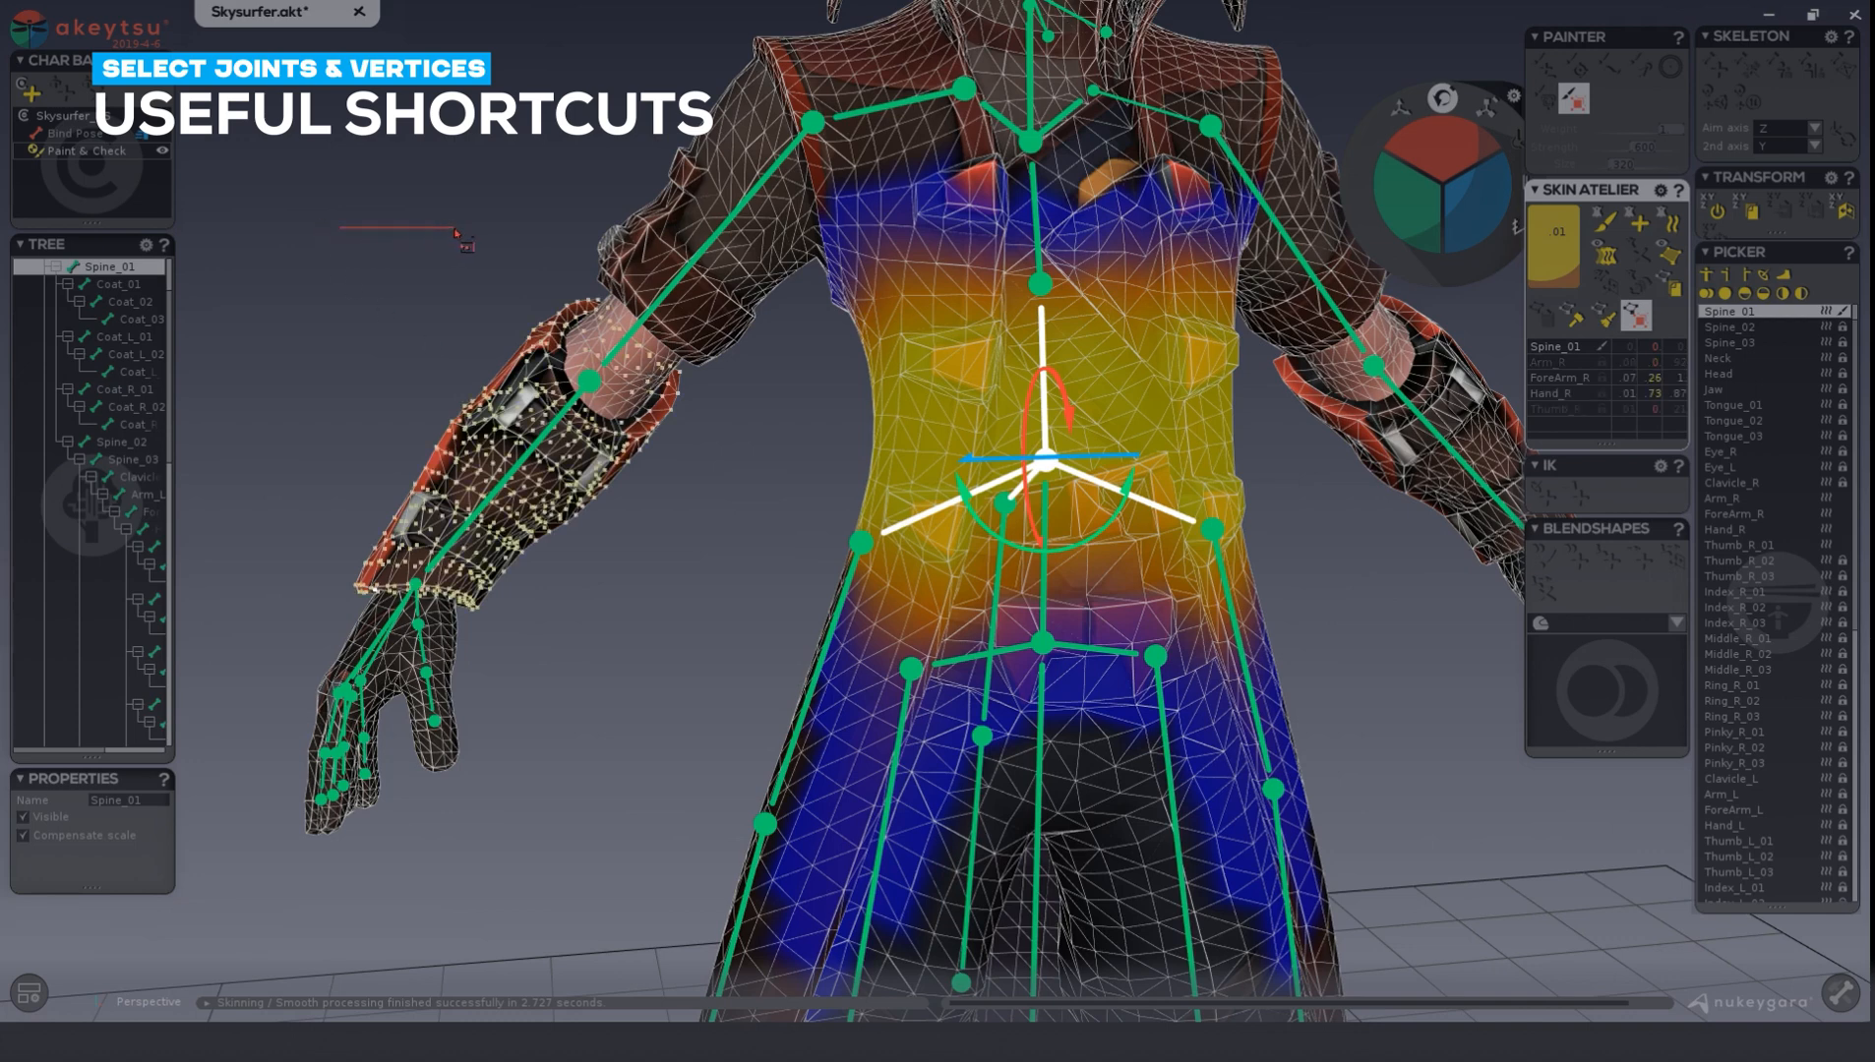
pyautogui.moveTo(363, 272); pyautogui.dragTo(584, 543, button='middle')
pyautogui.scroll(-3, 650, 400)
pyautogui.scroll(-1, 588, 510)
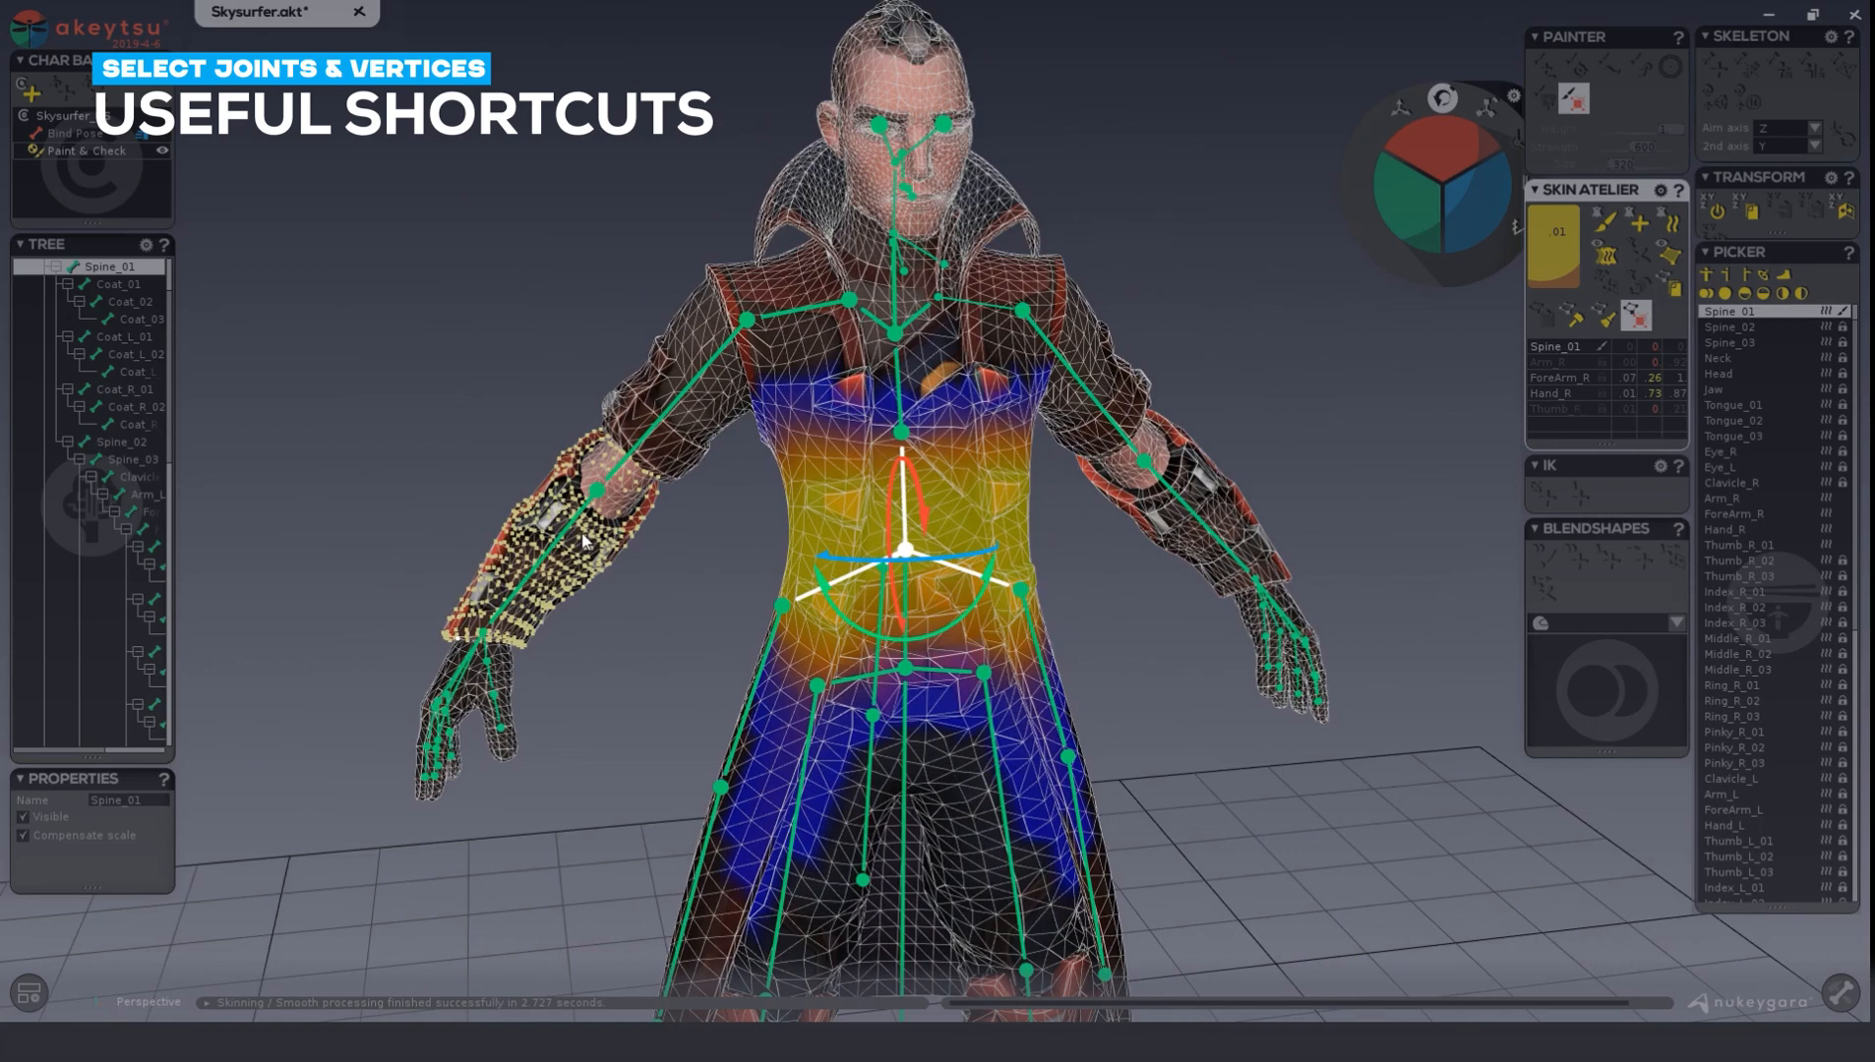
# Invert the vertex selection across the entire character, and clear it.
pyautogui.hotkey('ctrl', 'i')
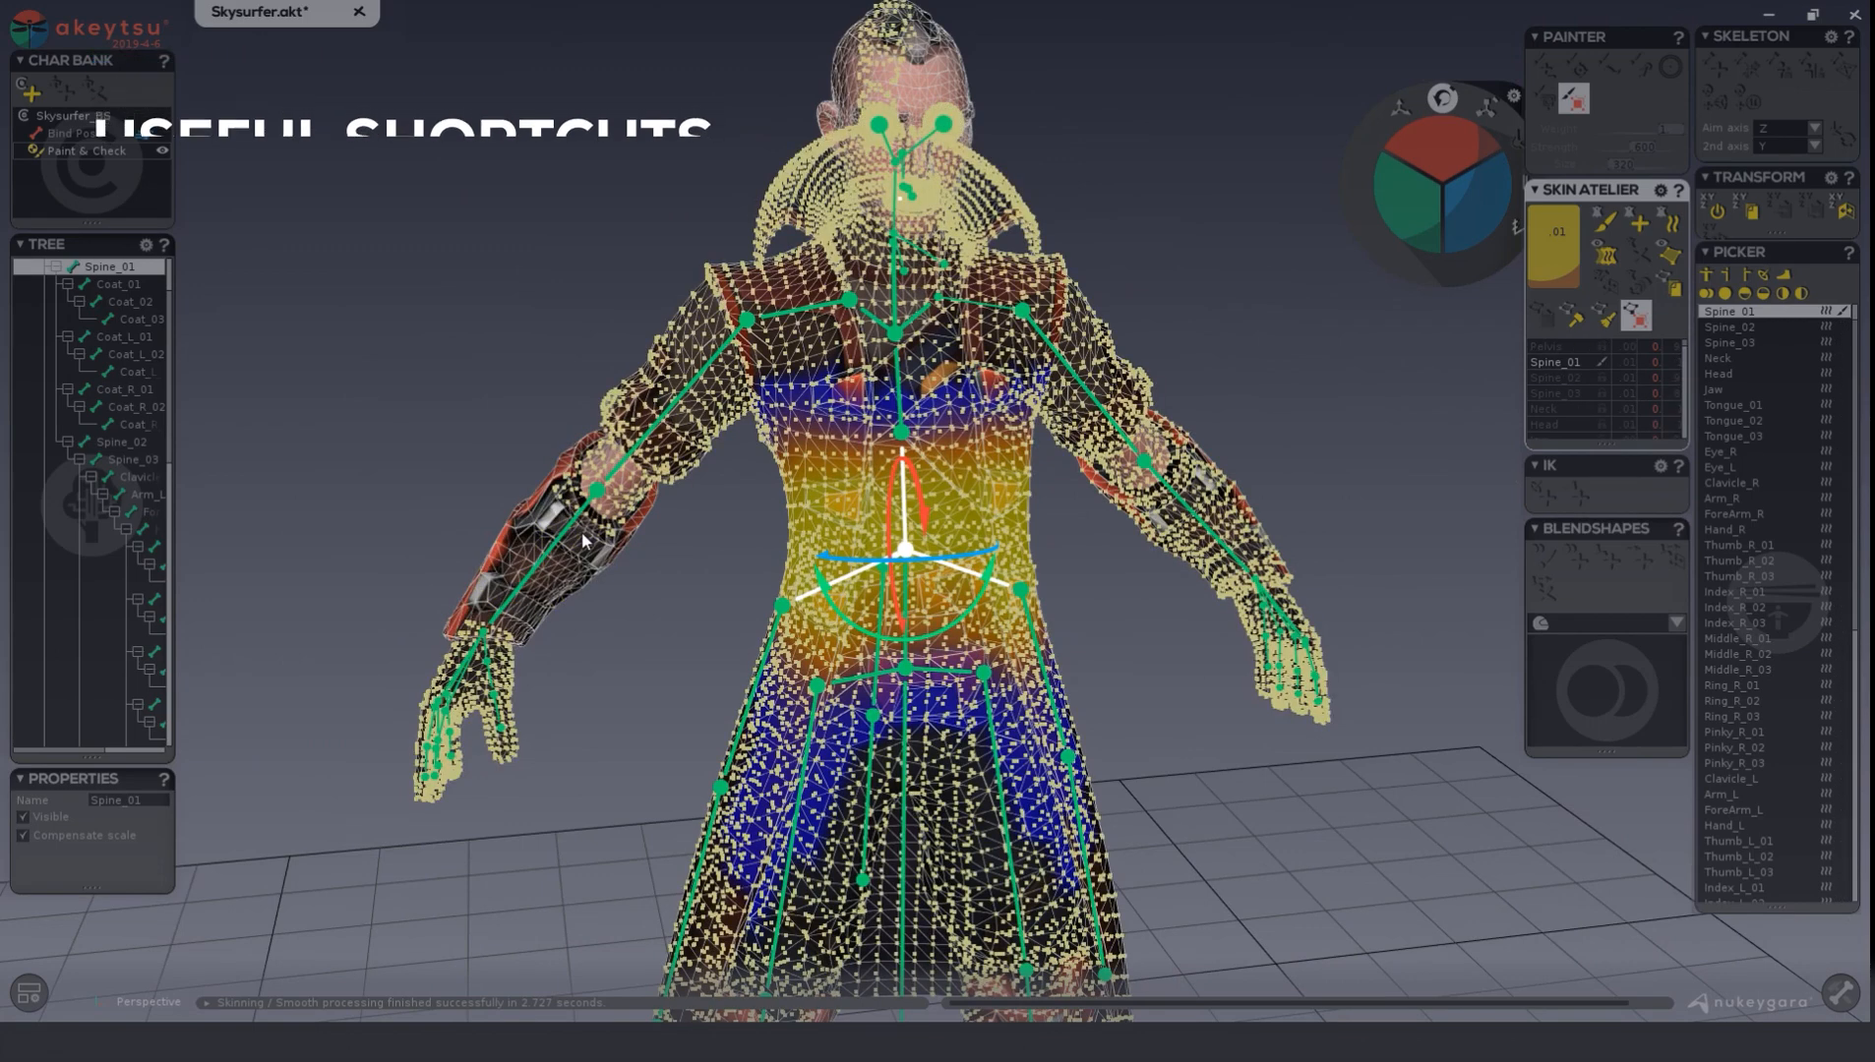
pyautogui.click(1111, 581)
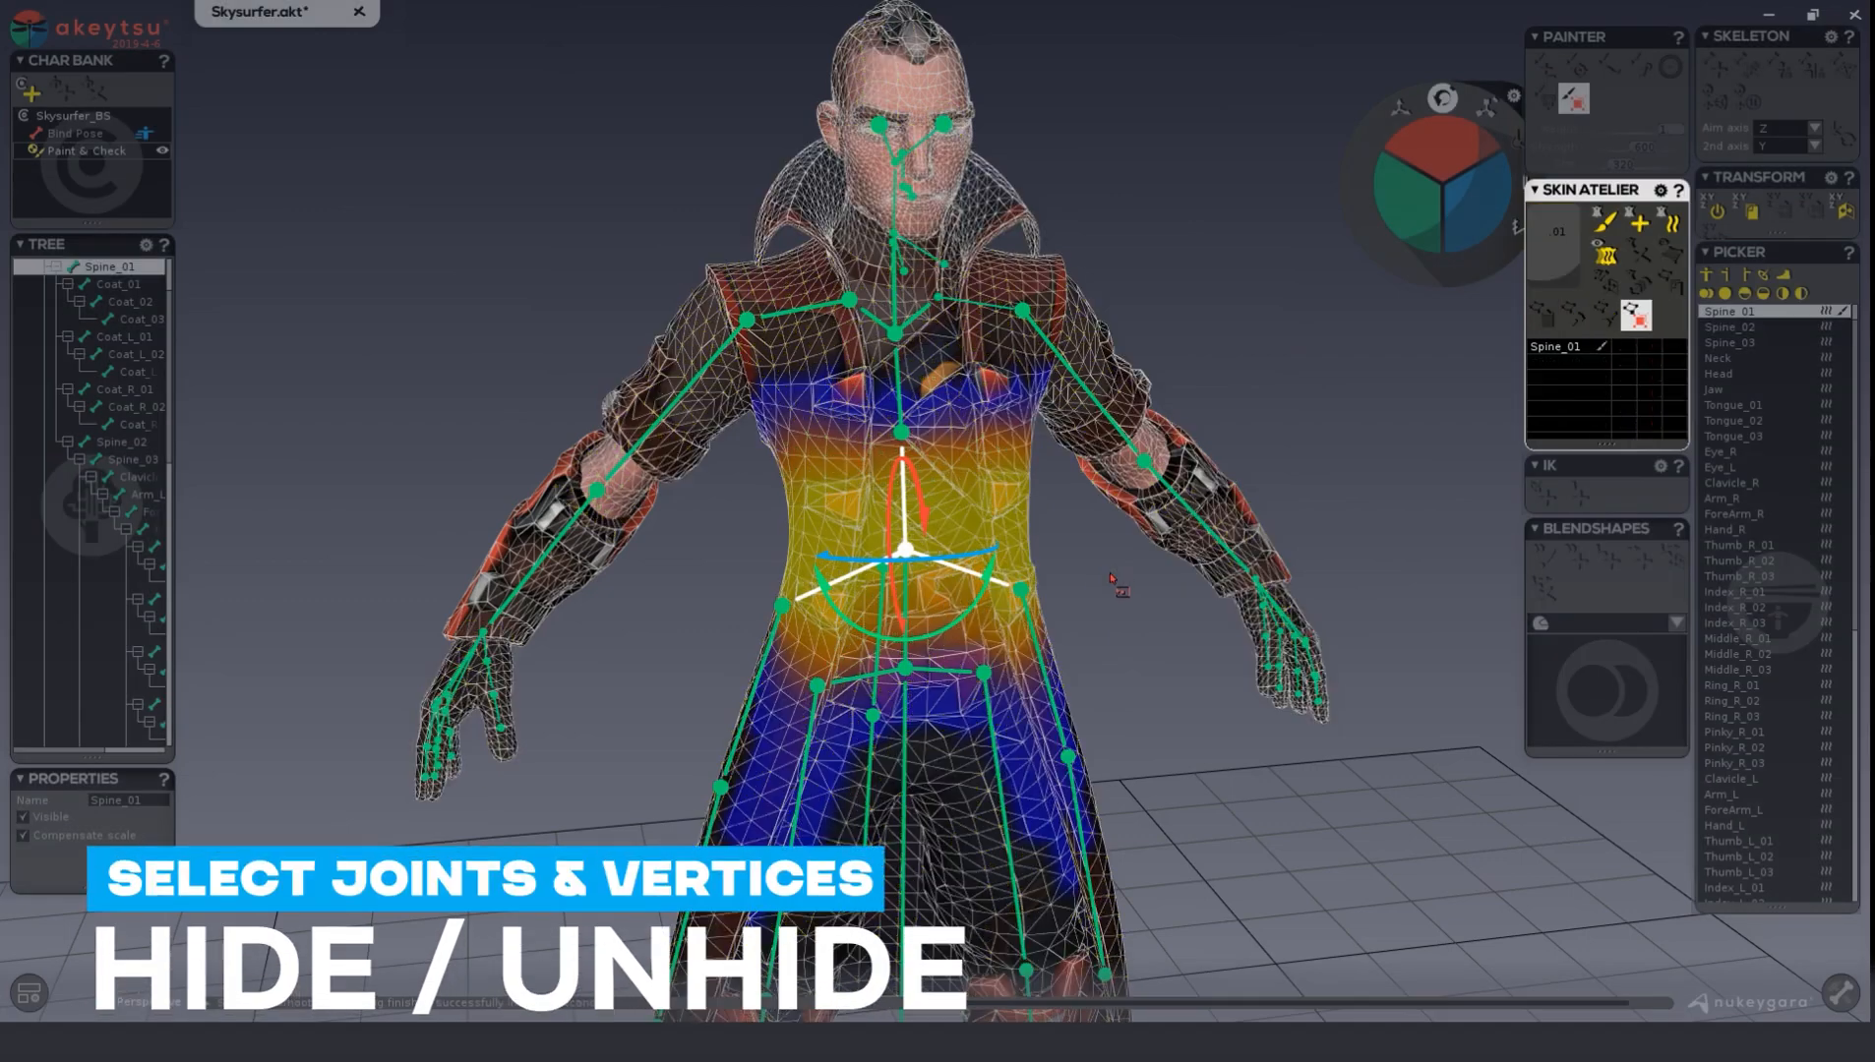
# Pick a vertex on the right sleeve and extend the selection to the entire connected coat mesh.
pyautogui.moveTo(1138, 605); pyautogui.dragTo(1100, 567, button='middle')
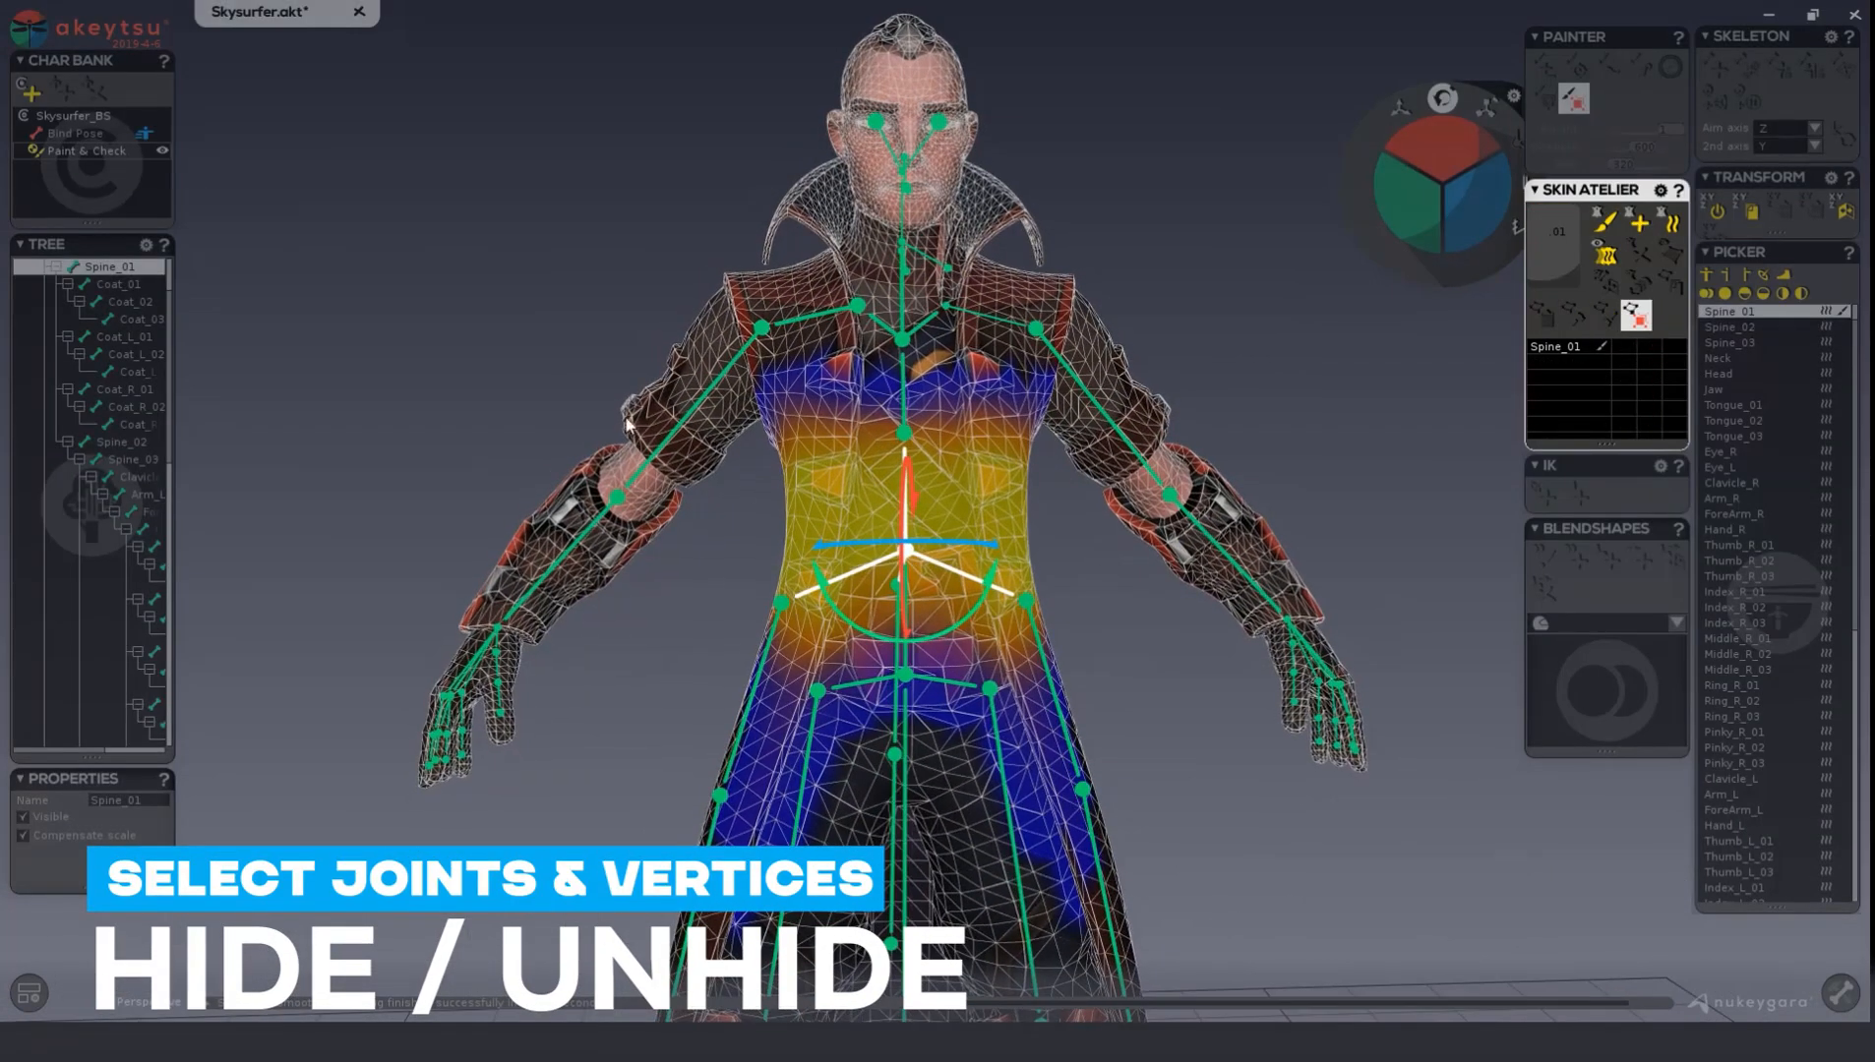
pyautogui.moveTo(597, 288); pyautogui.dragTo(641, 291, button='middle')
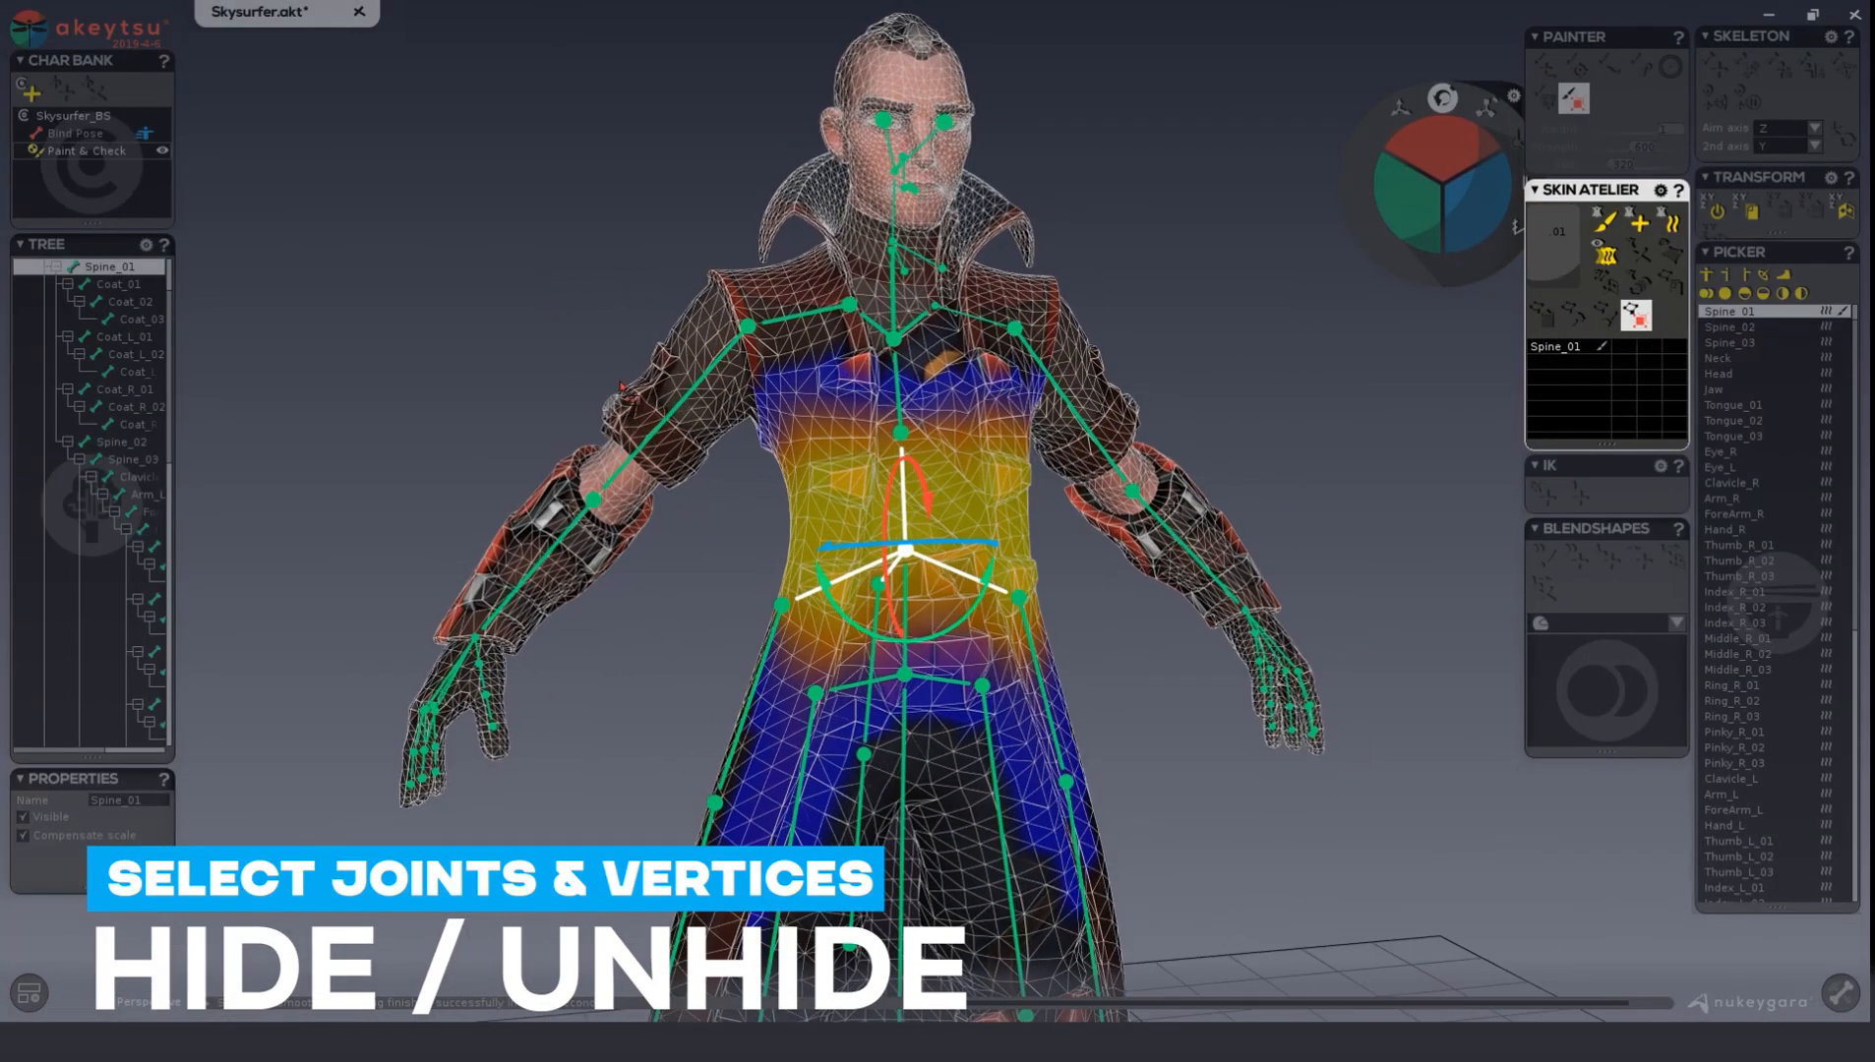
pyautogui.click(629, 393)
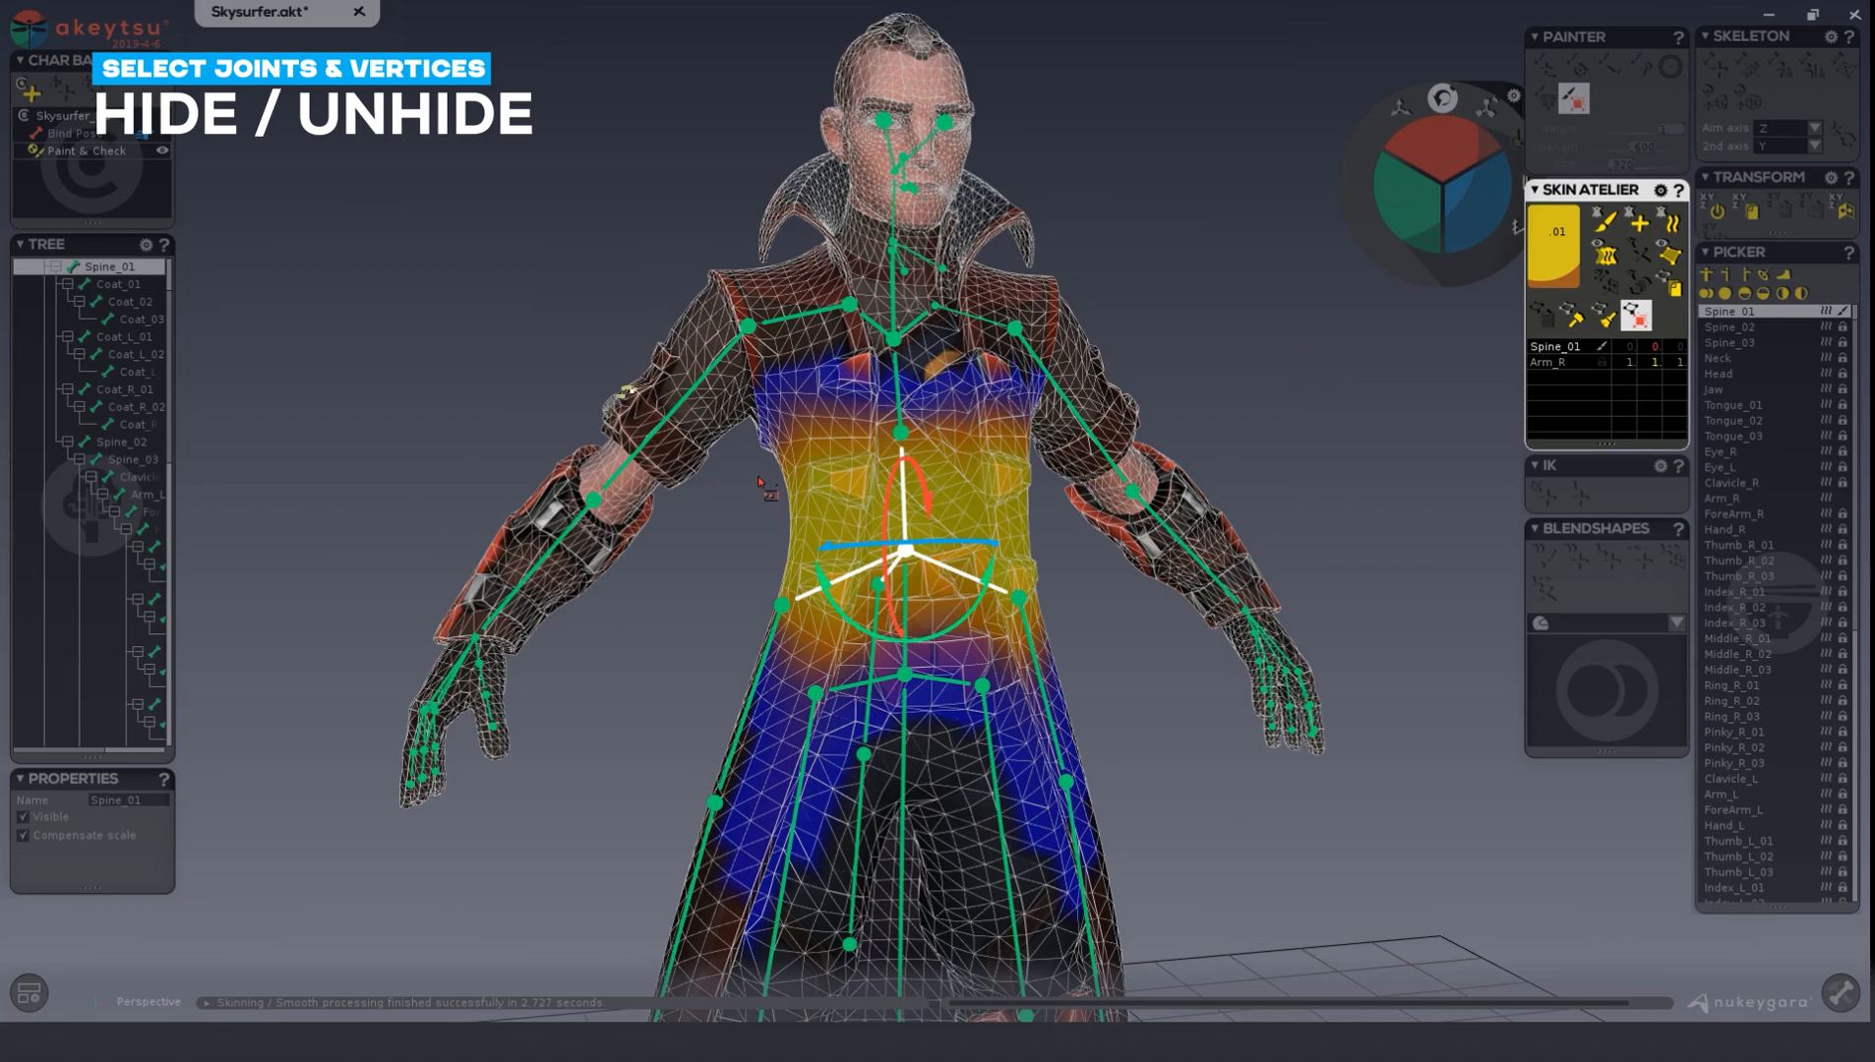
pyautogui.doubleClick(617, 377)
pyautogui.keyDown('alt'); pyautogui.moveTo(1247, 342); pyautogui.dragTo(1195, 339); pyautogui.keyUp('alt')
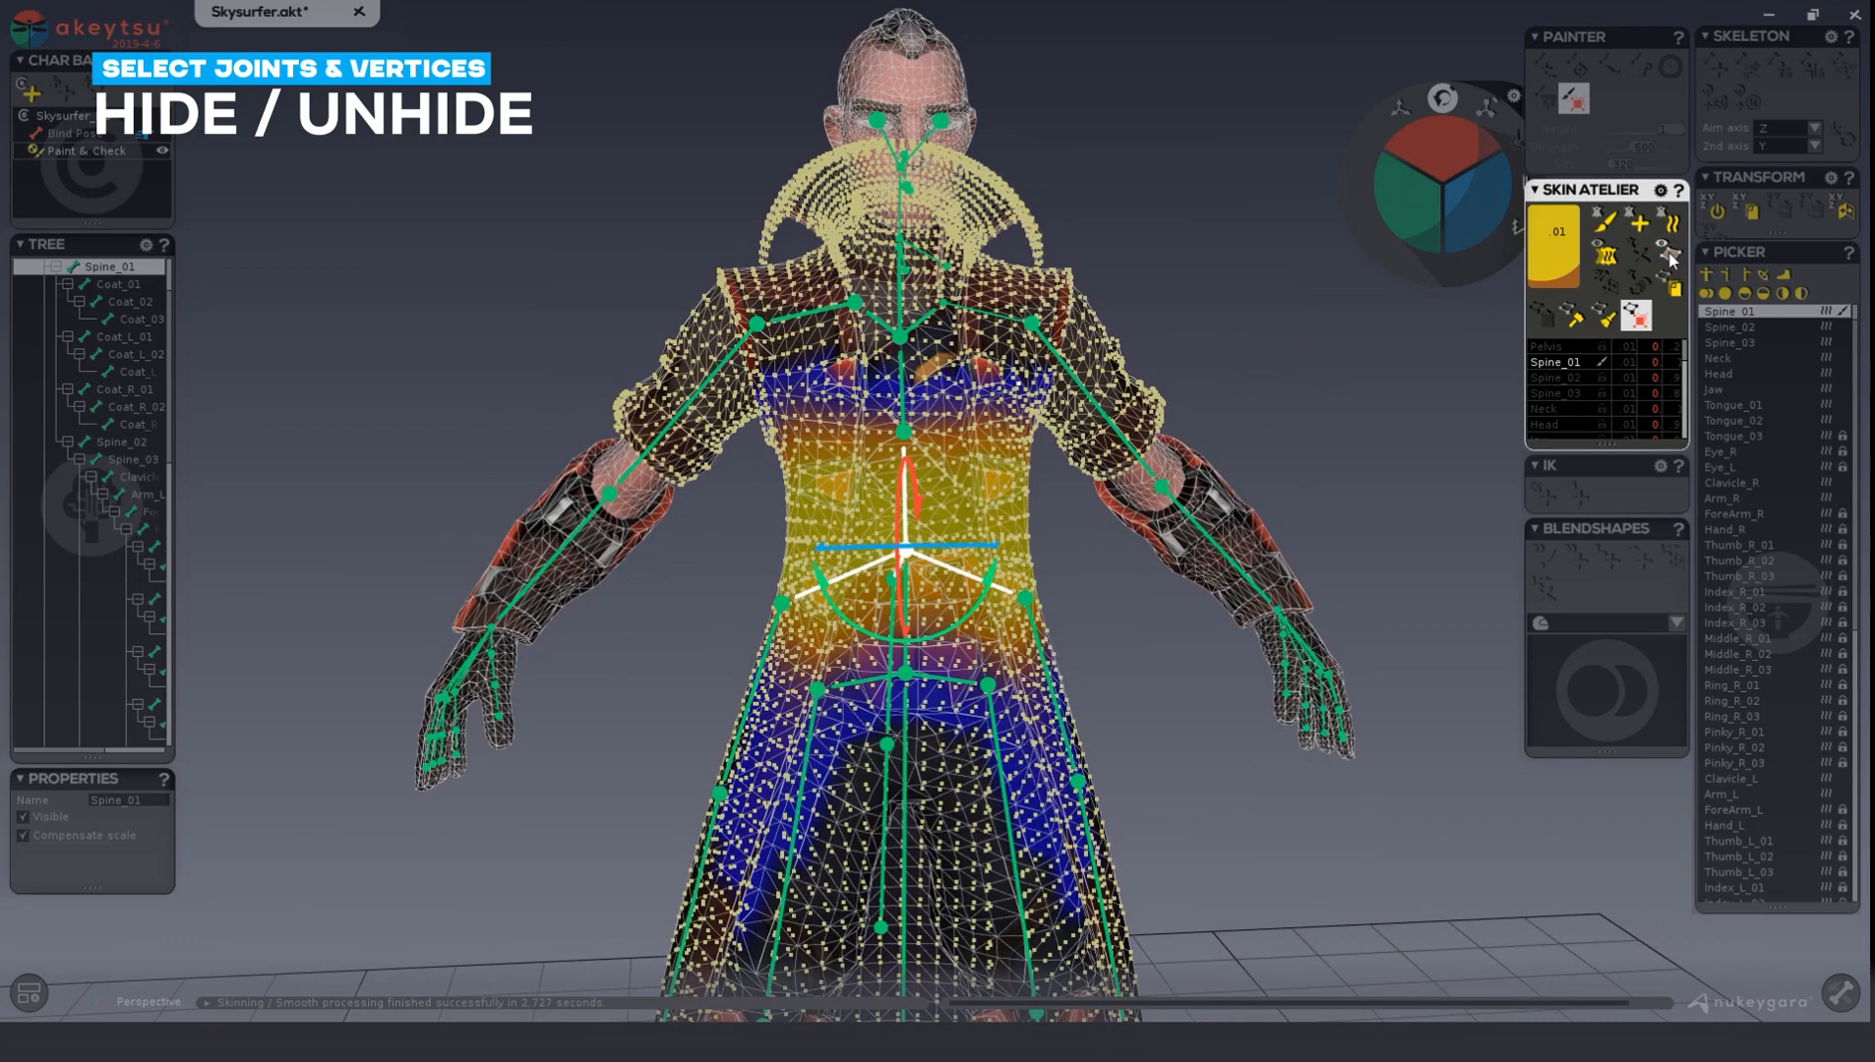
# Hide the selected coat mesh, and select the entire right forearm guard and hide it as well.
pyautogui.click(1669, 258)
pyautogui.moveTo(984, 488)
pyautogui.keyDown('alt'); pyautogui.mouseDown()
pyautogui.moveTo(711, 484)
pyautogui.moveTo(1114, 456)
pyautogui.moveTo(965, 483)
pyautogui.mouseUp(); pyautogui.keyUp('alt')
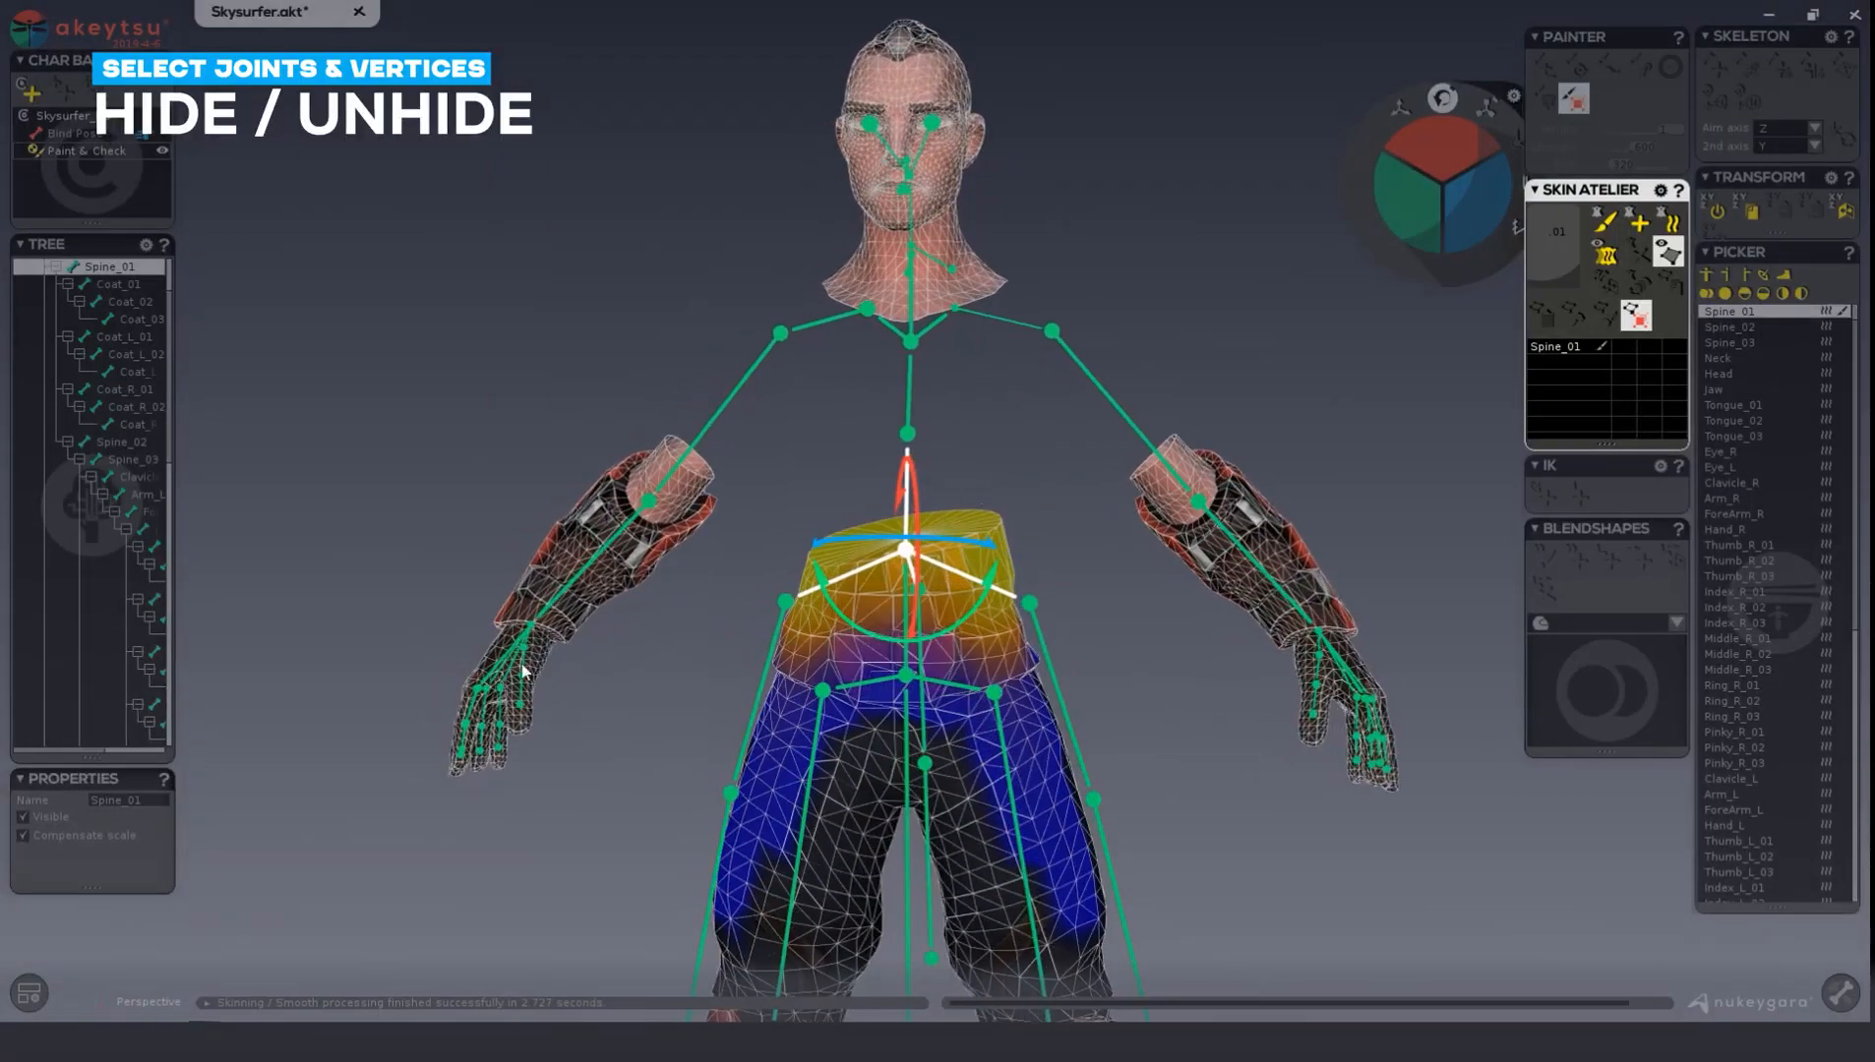
pyautogui.keyDown('alt'); pyautogui.moveTo(526, 674); pyautogui.dragTo(620, 698); pyautogui.keyUp('alt')
pyautogui.click(495, 562)
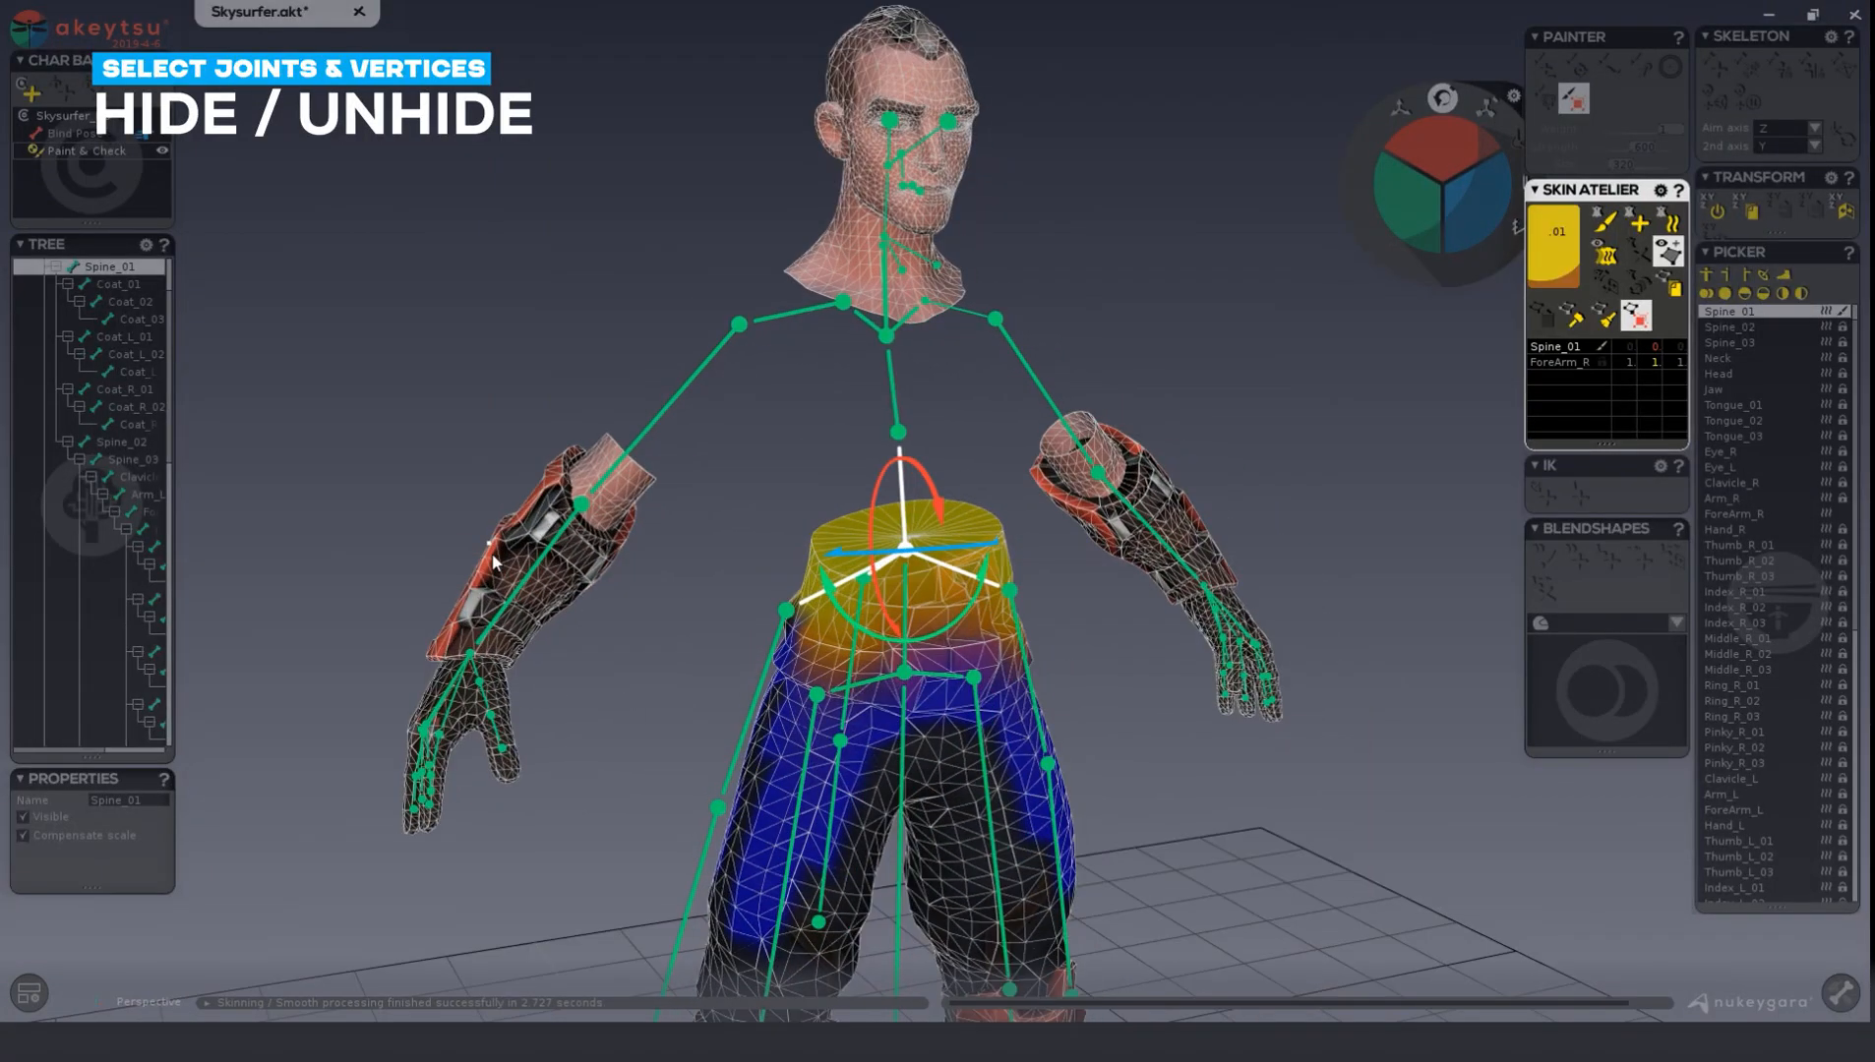
pyautogui.doubleClick(495, 563)
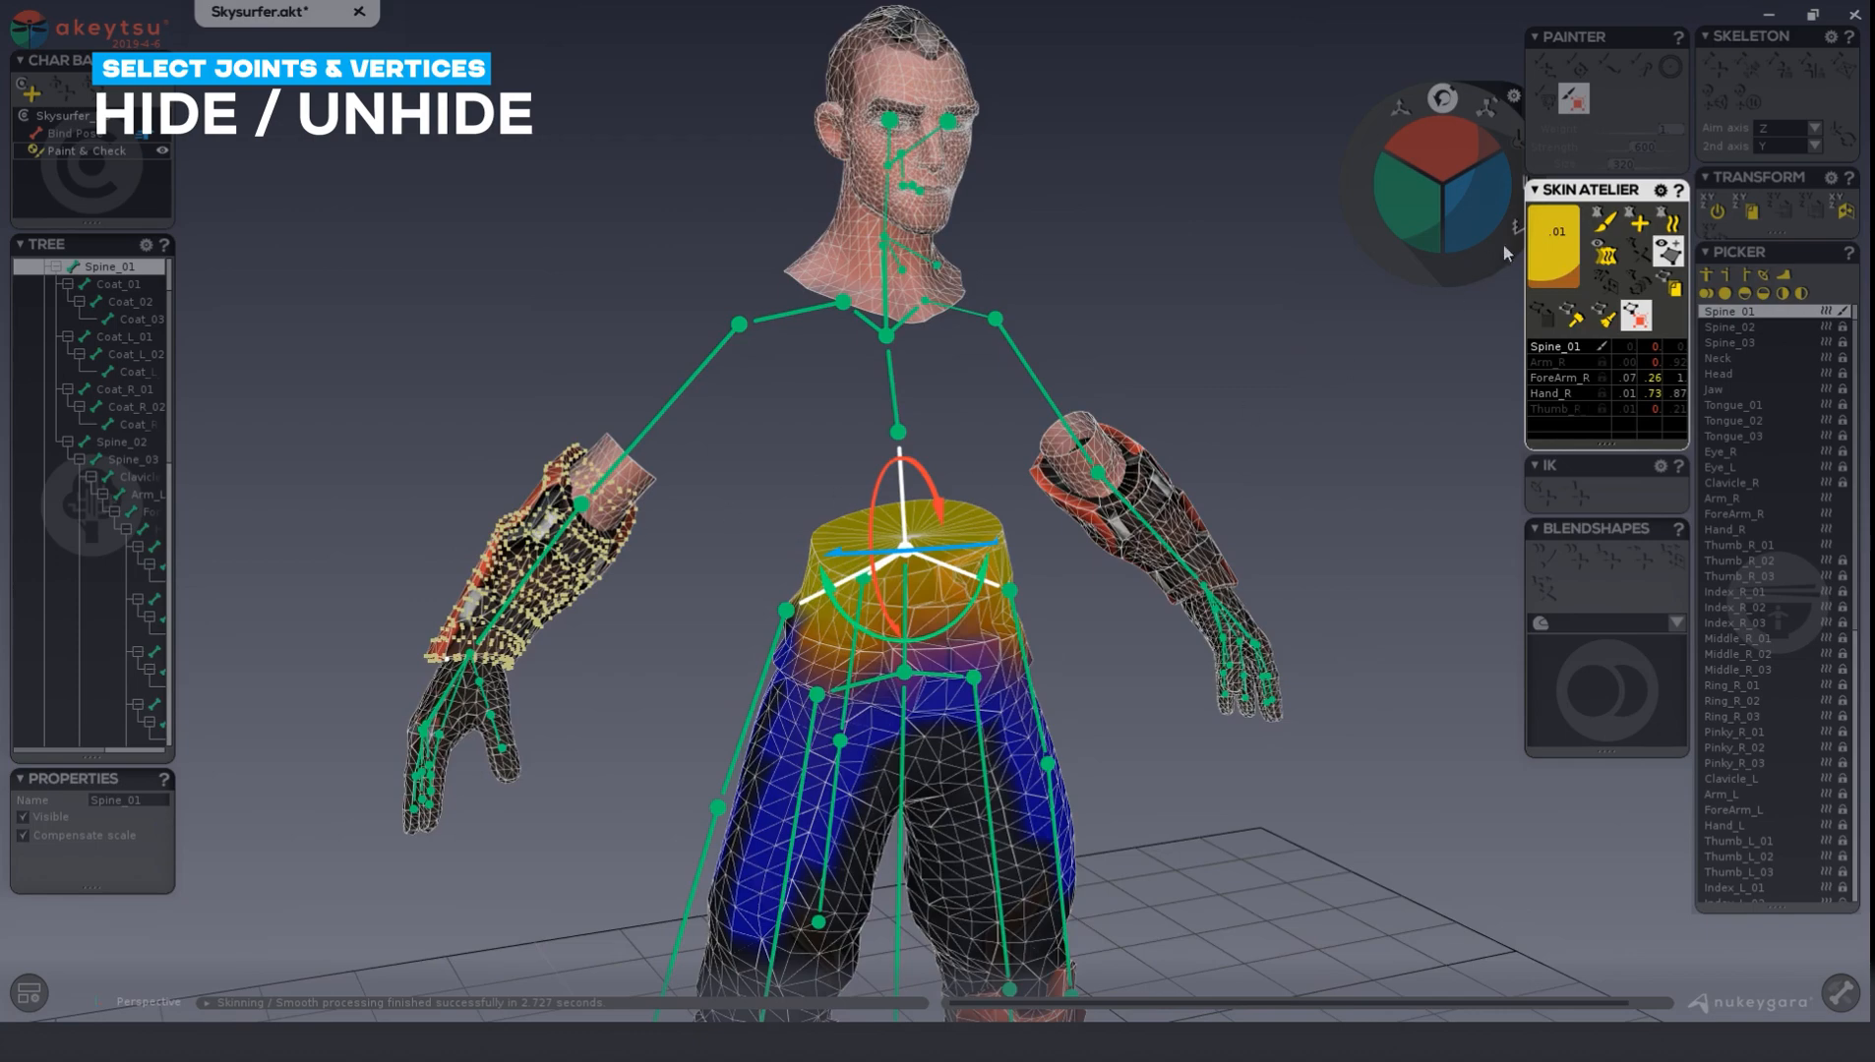
pyautogui.click(1673, 258)
# Unhide the hidden coat and right forearm guard vertices.
pyautogui.keyDown('alt'); pyautogui.moveTo(565, 627); pyautogui.dragTo(572, 663); pyautogui.keyUp('alt')
pyautogui.keyDown('alt'); pyautogui.moveTo(573, 663); pyautogui.dragTo(789, 460, button='middle'); pyautogui.keyUp('alt')
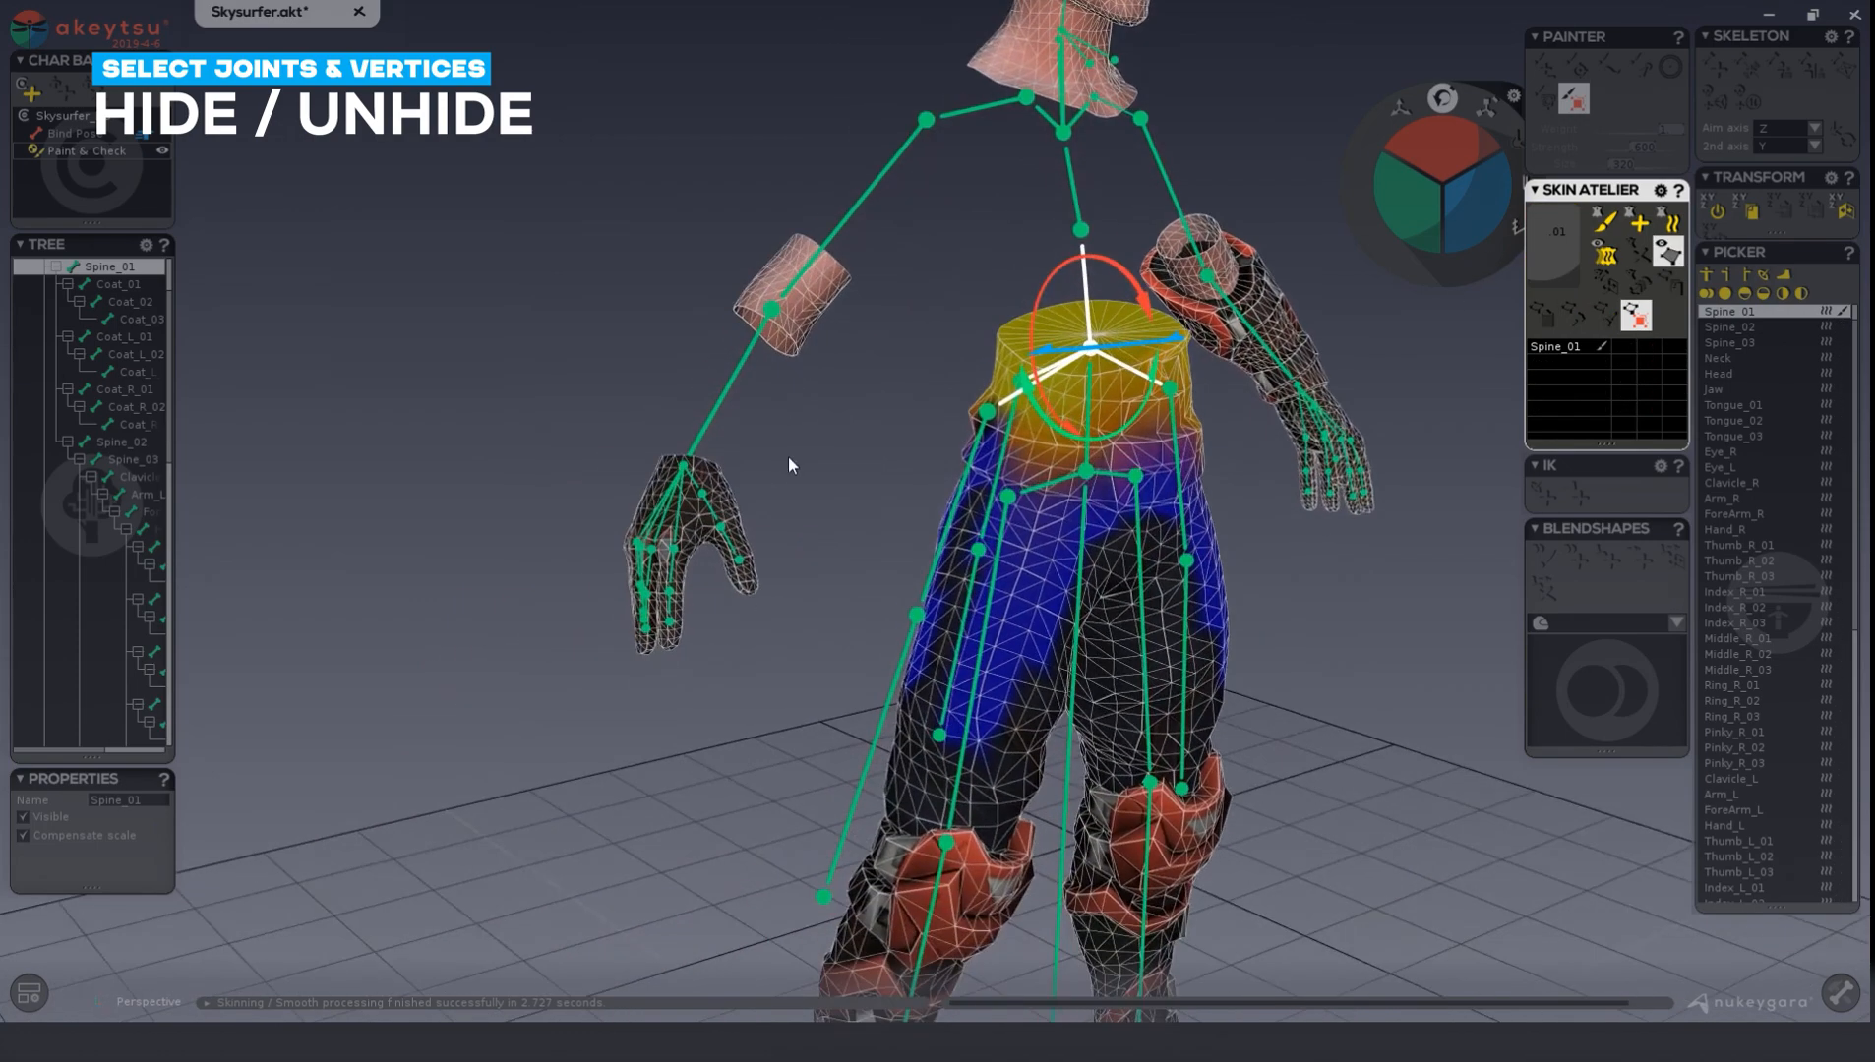
pyautogui.keyDown('alt'); pyautogui.moveTo(788, 460); pyautogui.dragTo(876, 435, button='right'); pyautogui.keyUp('alt')
pyautogui.keyDown('alt'); pyautogui.moveTo(912, 421); pyautogui.dragTo(845, 439); pyautogui.keyUp('alt')
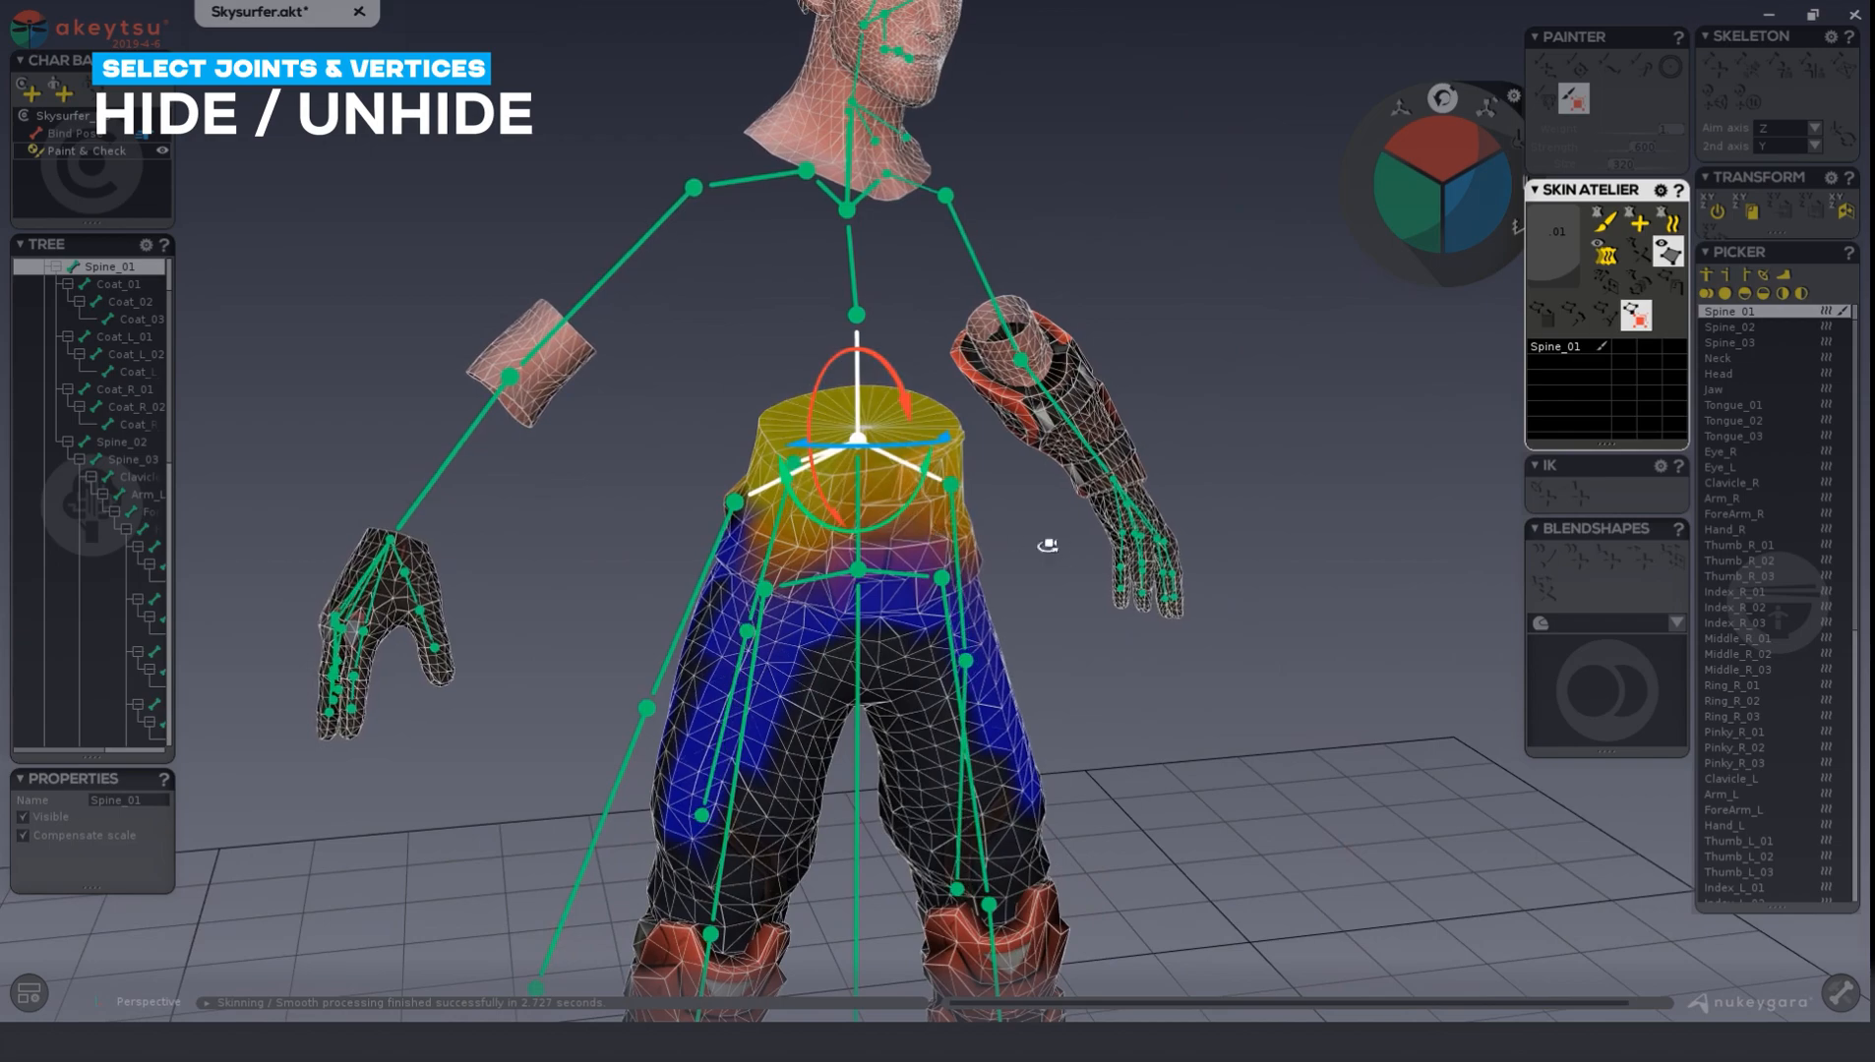
pyautogui.keyDown('alt'); pyautogui.moveTo(1047, 545); pyautogui.dragTo(1159, 544); pyautogui.keyUp('alt')
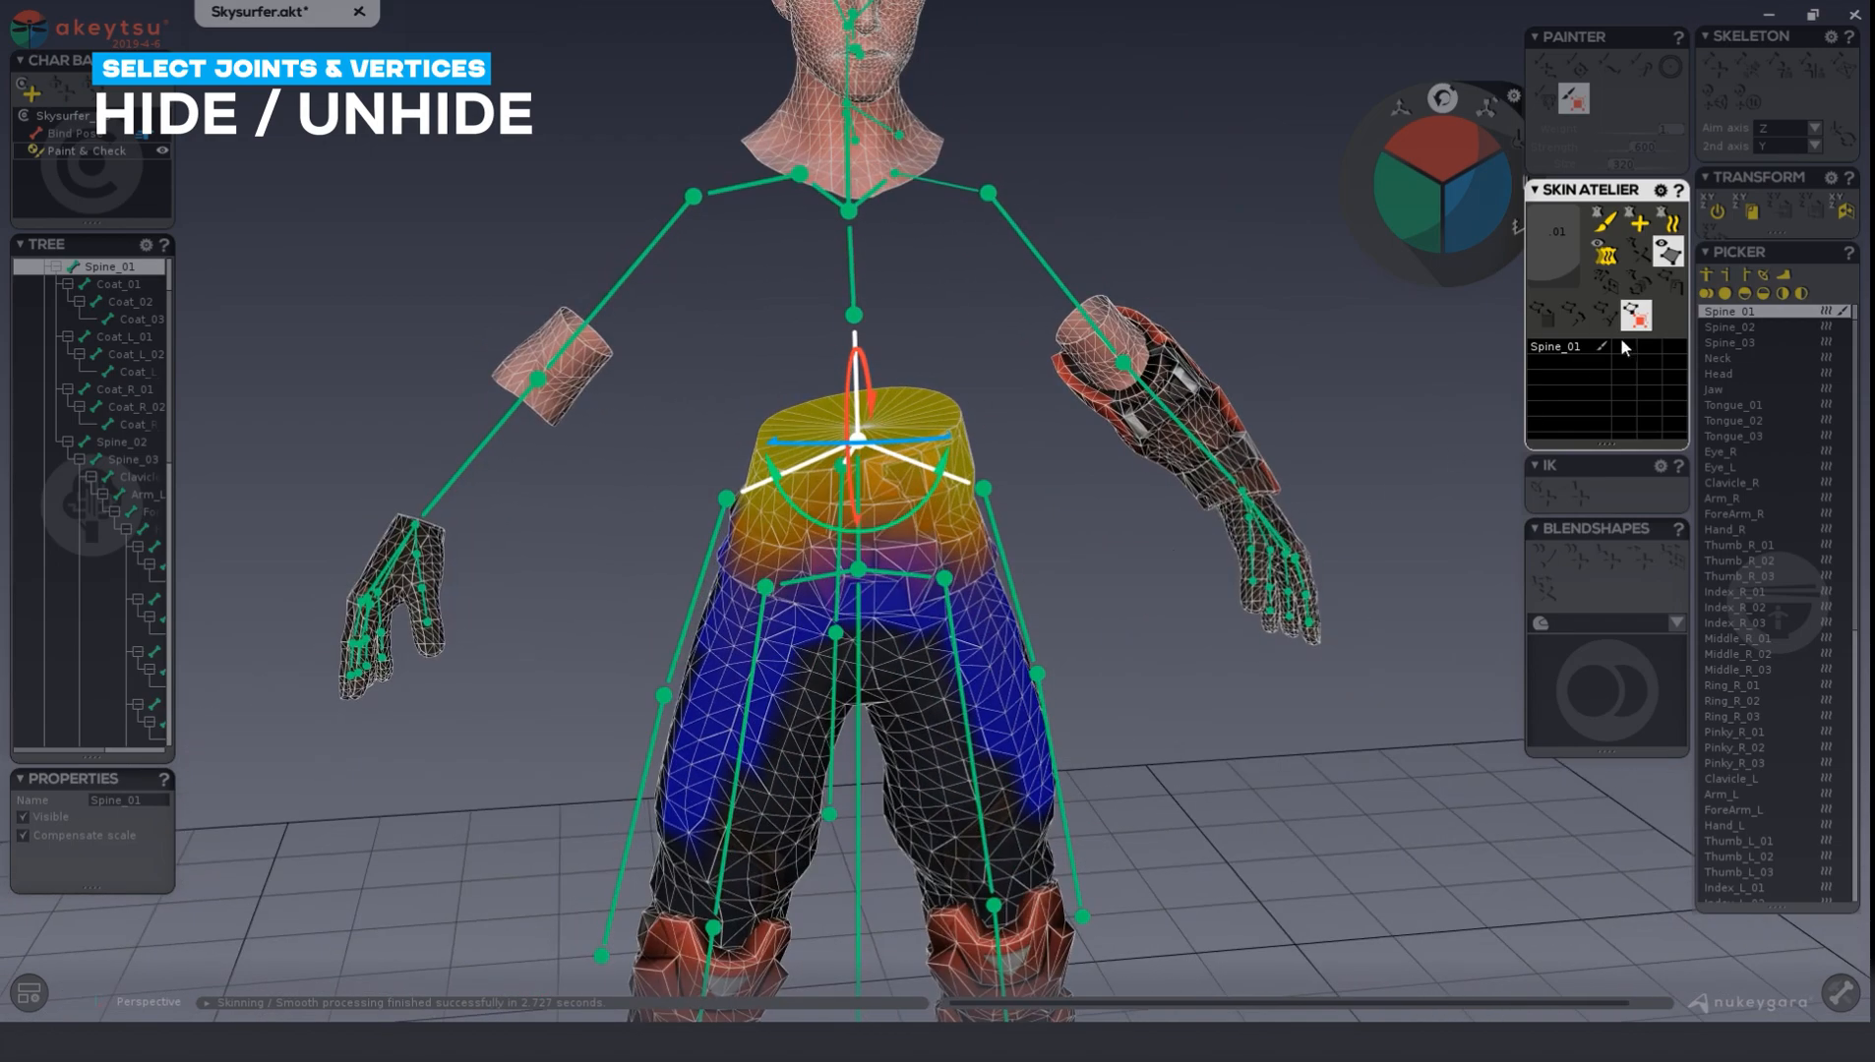
pyautogui.click(1667, 252)
# Isolate the coat and right forearm guard by hiding the inverted vertex selection, and unhide everything again.
pyautogui.keyDown('alt'); pyautogui.moveTo(1183, 762); pyautogui.dragTo(1178, 701); pyautogui.keyUp('alt')
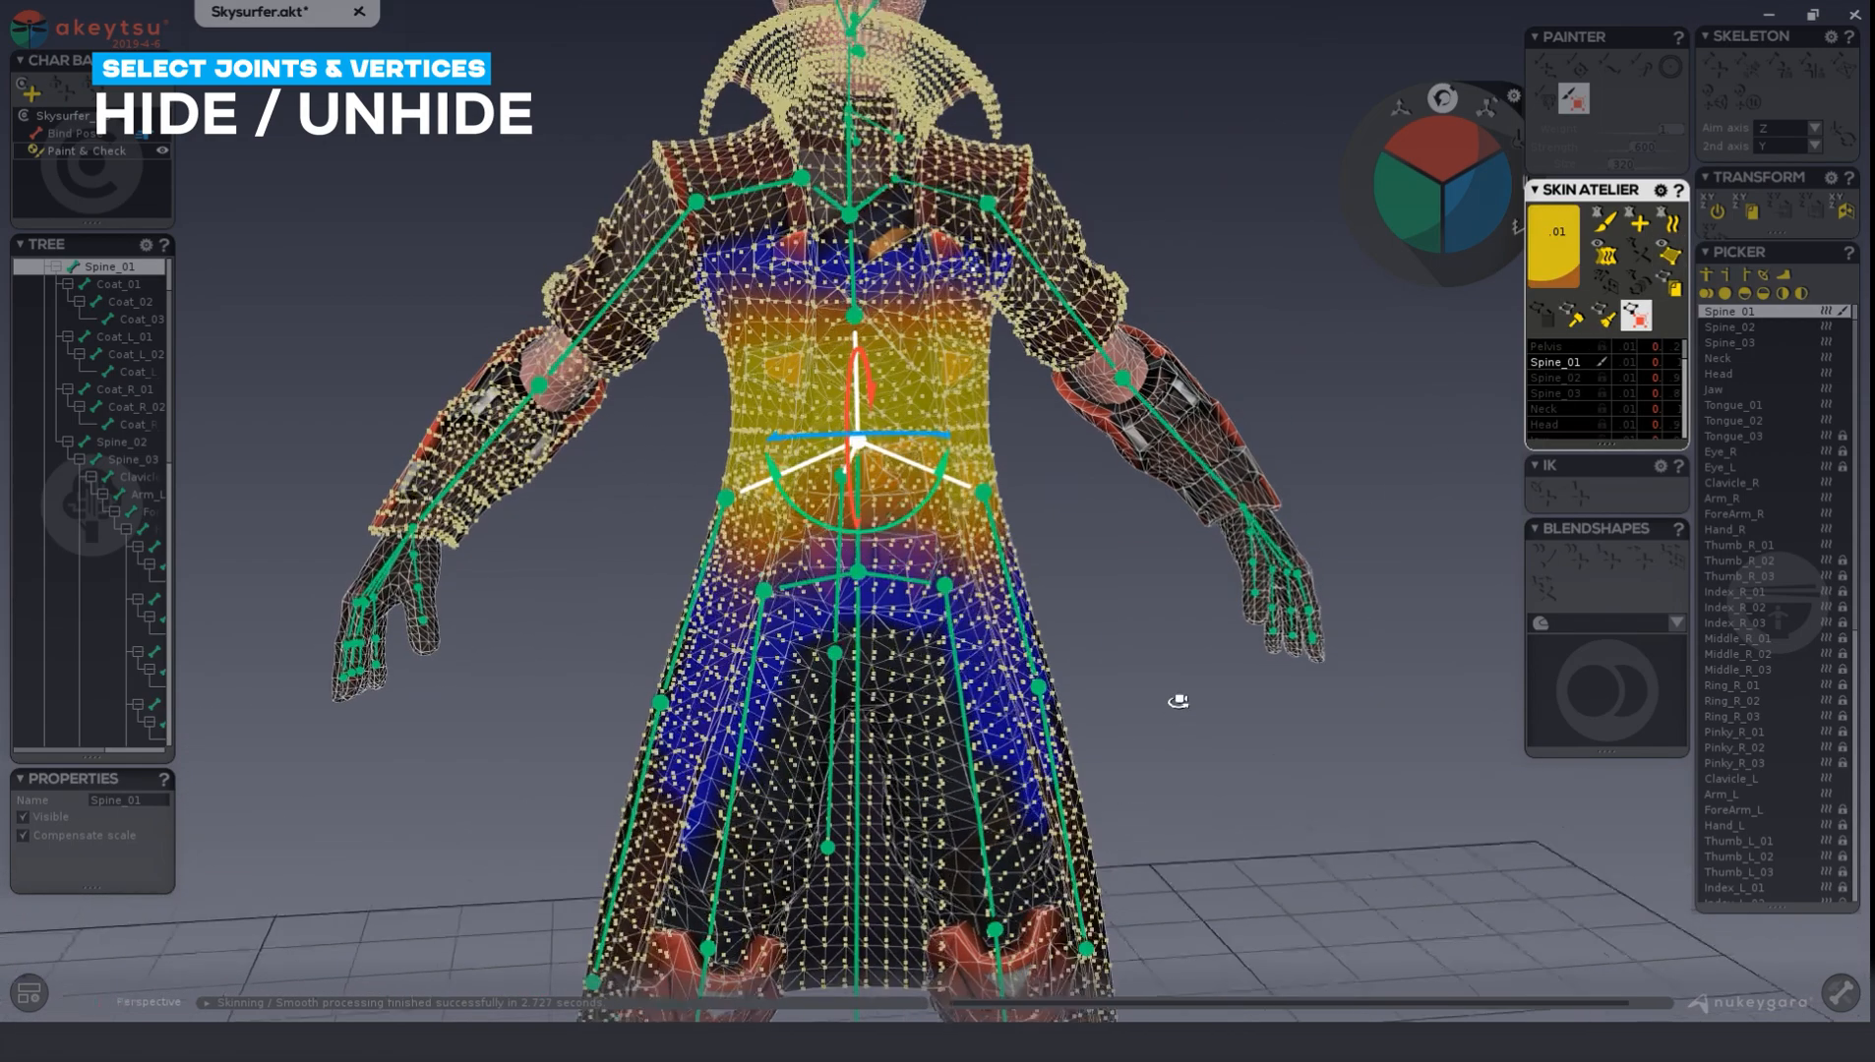
pyautogui.hotkey('ctrl', 'i')
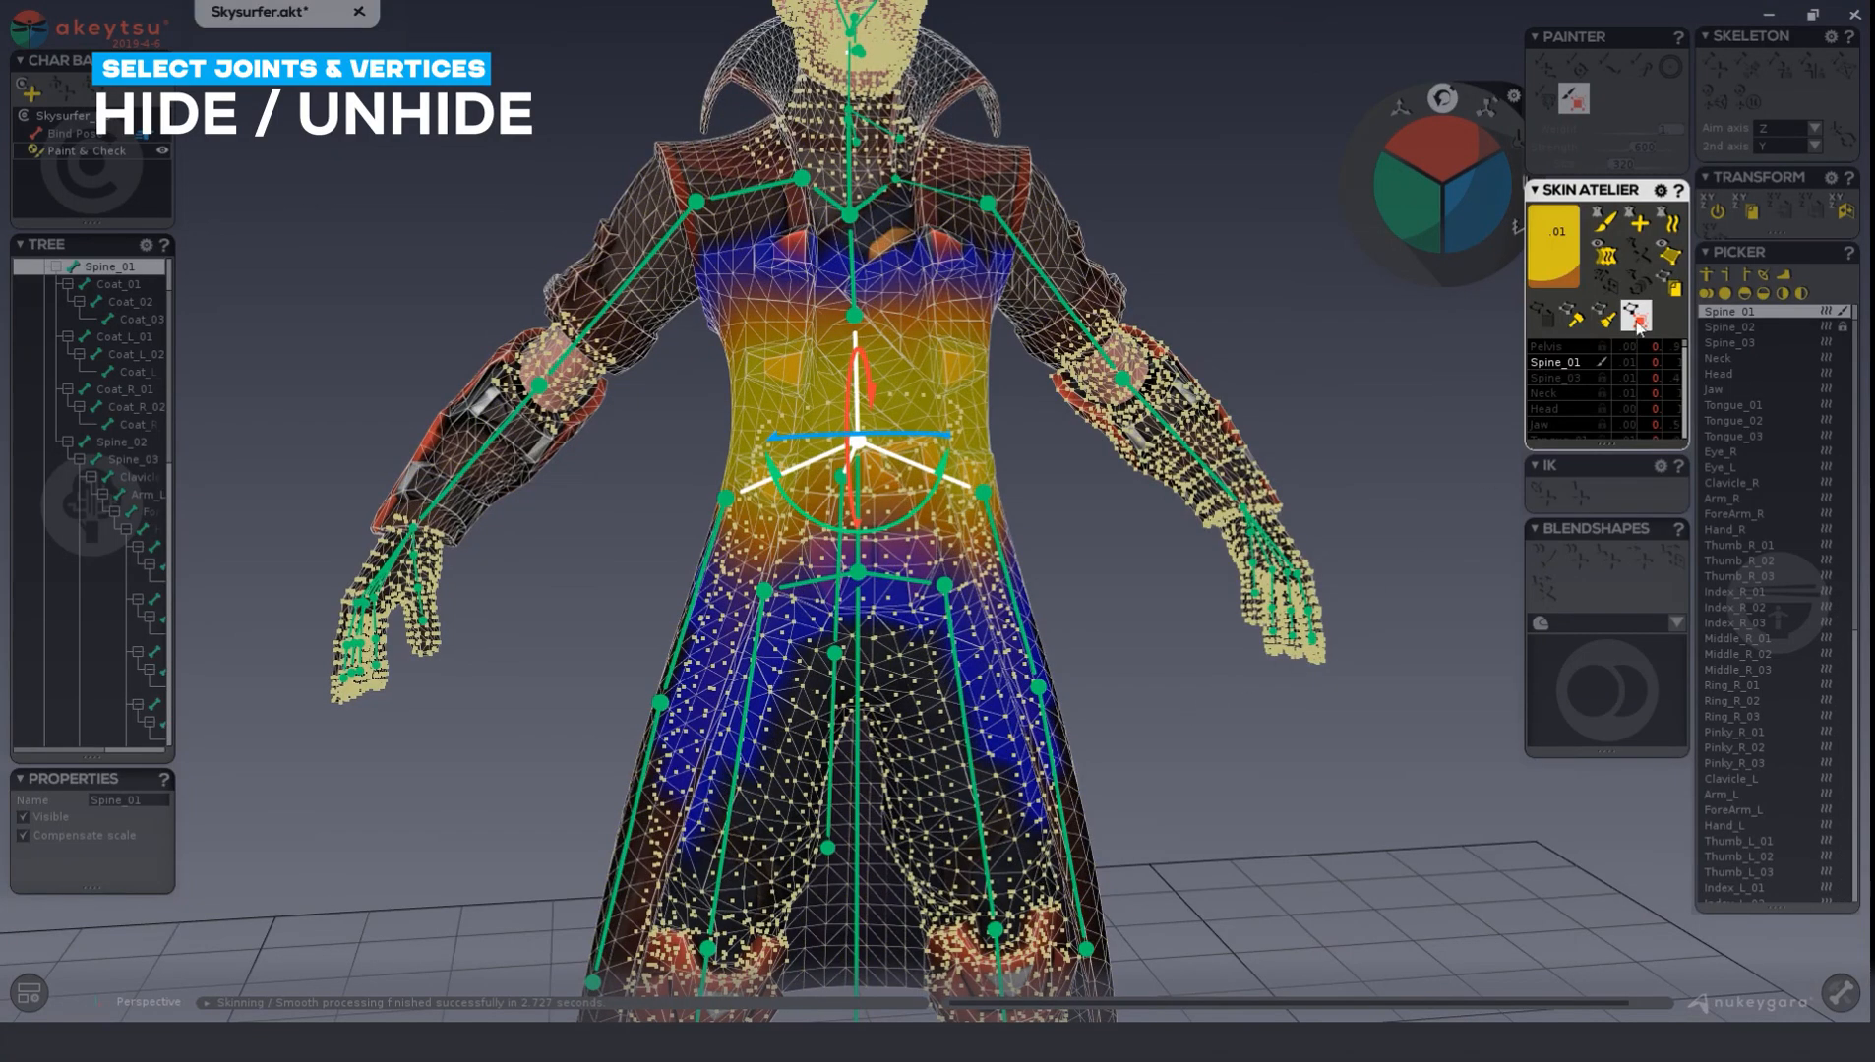
pyautogui.click(1678, 256)
pyautogui.keyDown('alt'); pyautogui.moveTo(1280, 659); pyautogui.dragTo(1229, 652); pyautogui.keyUp('alt')
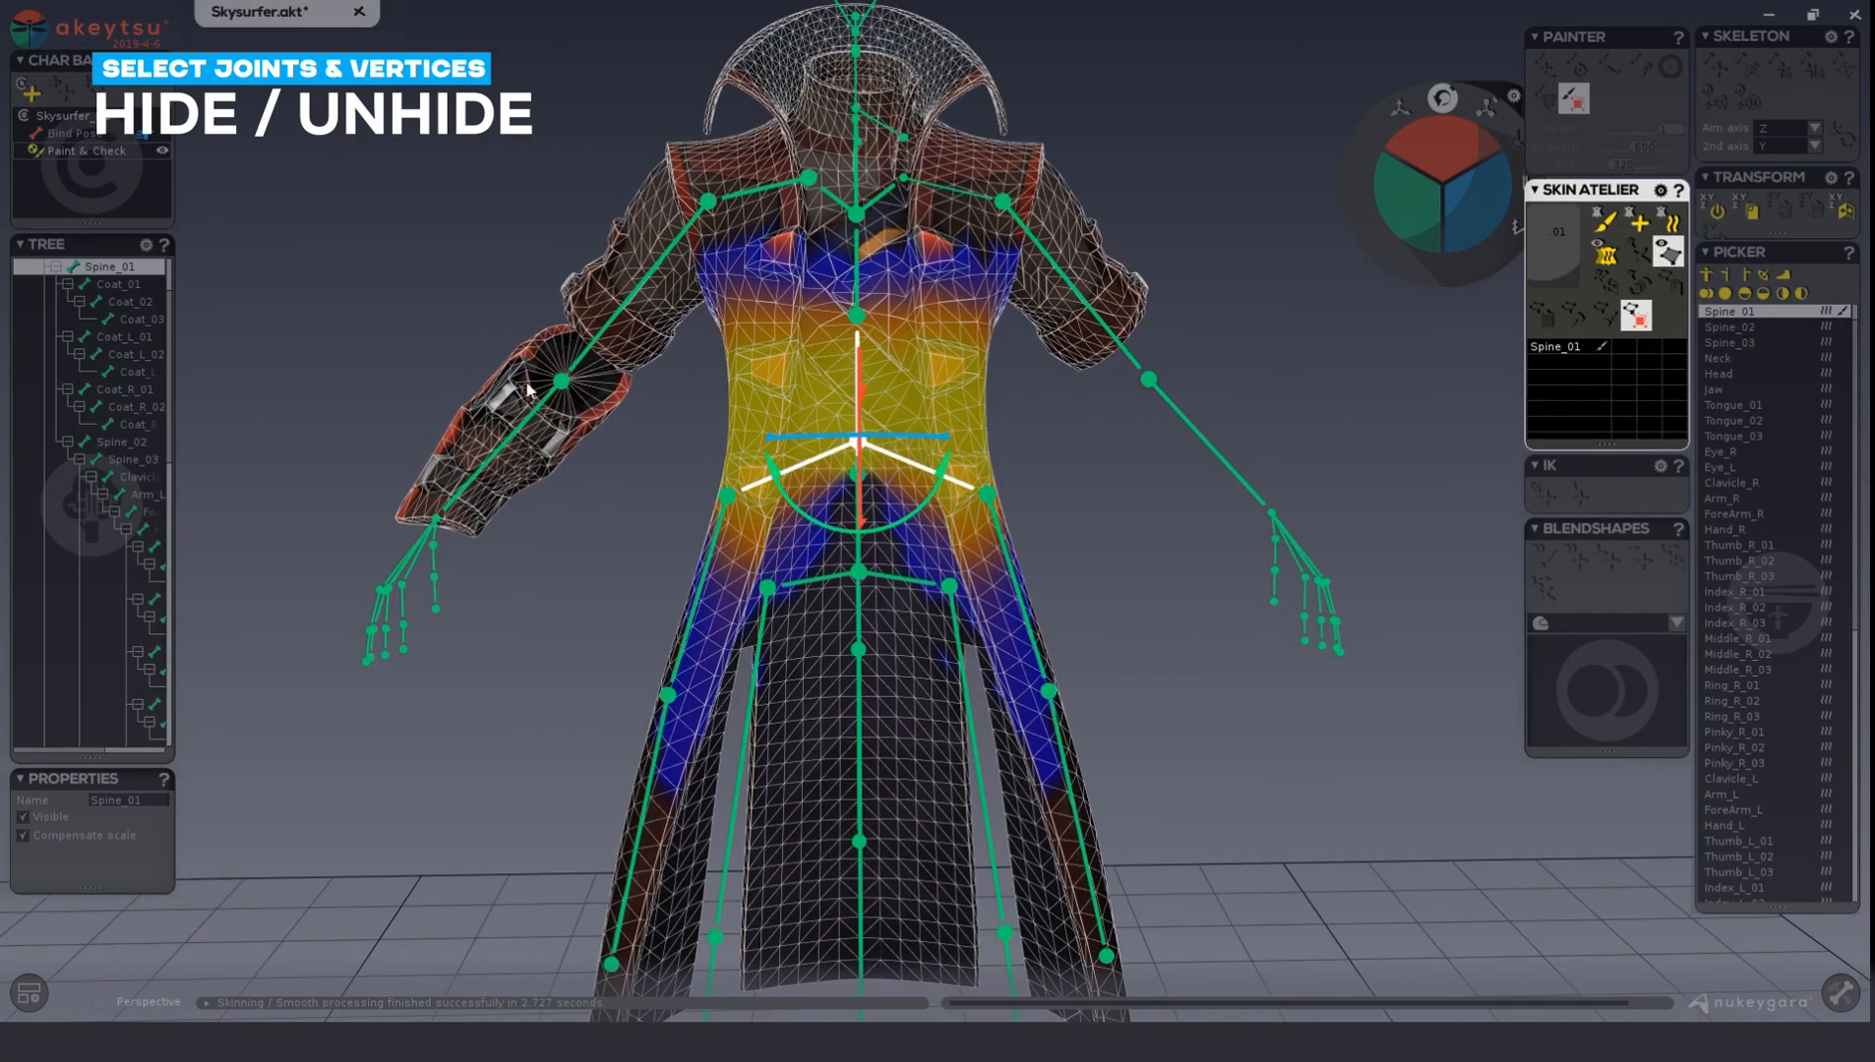
pyautogui.click(1672, 252)
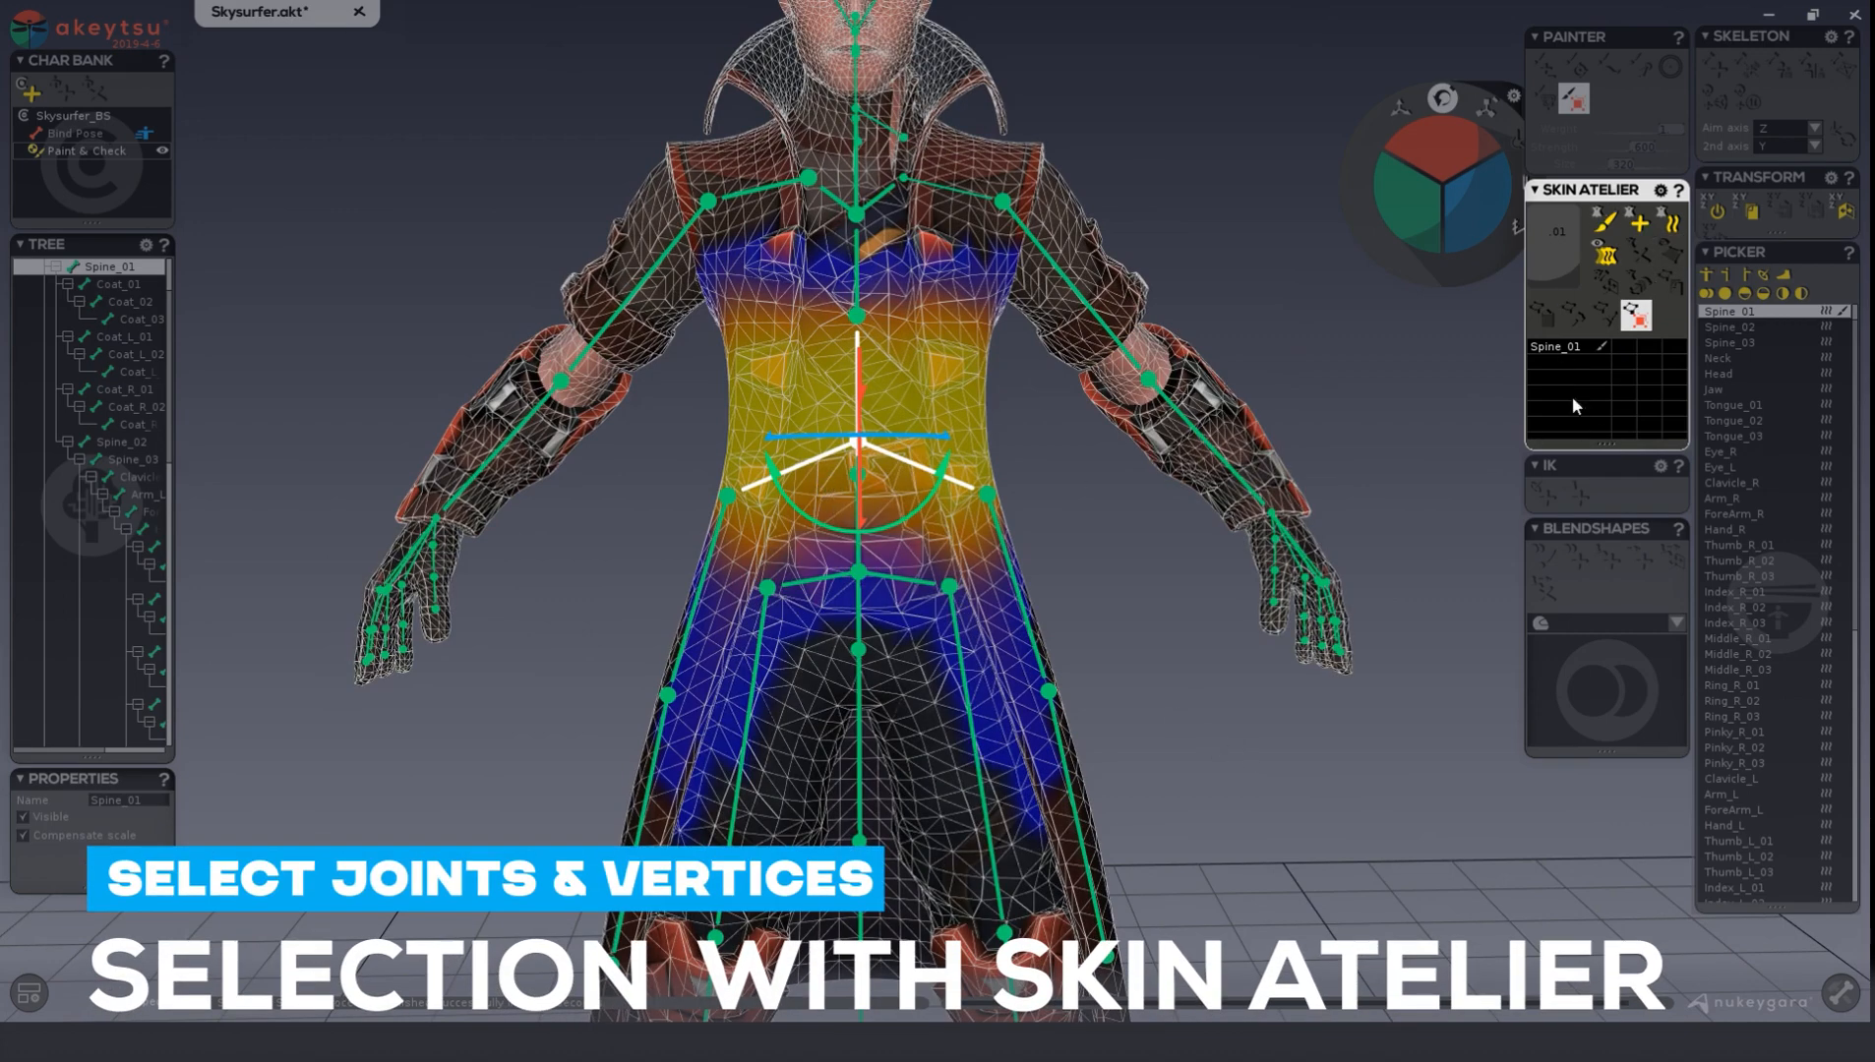
# Pick the Arm_R joint and select all its influenced vertices from the Skin Atelier.
pyautogui.click(621, 308)
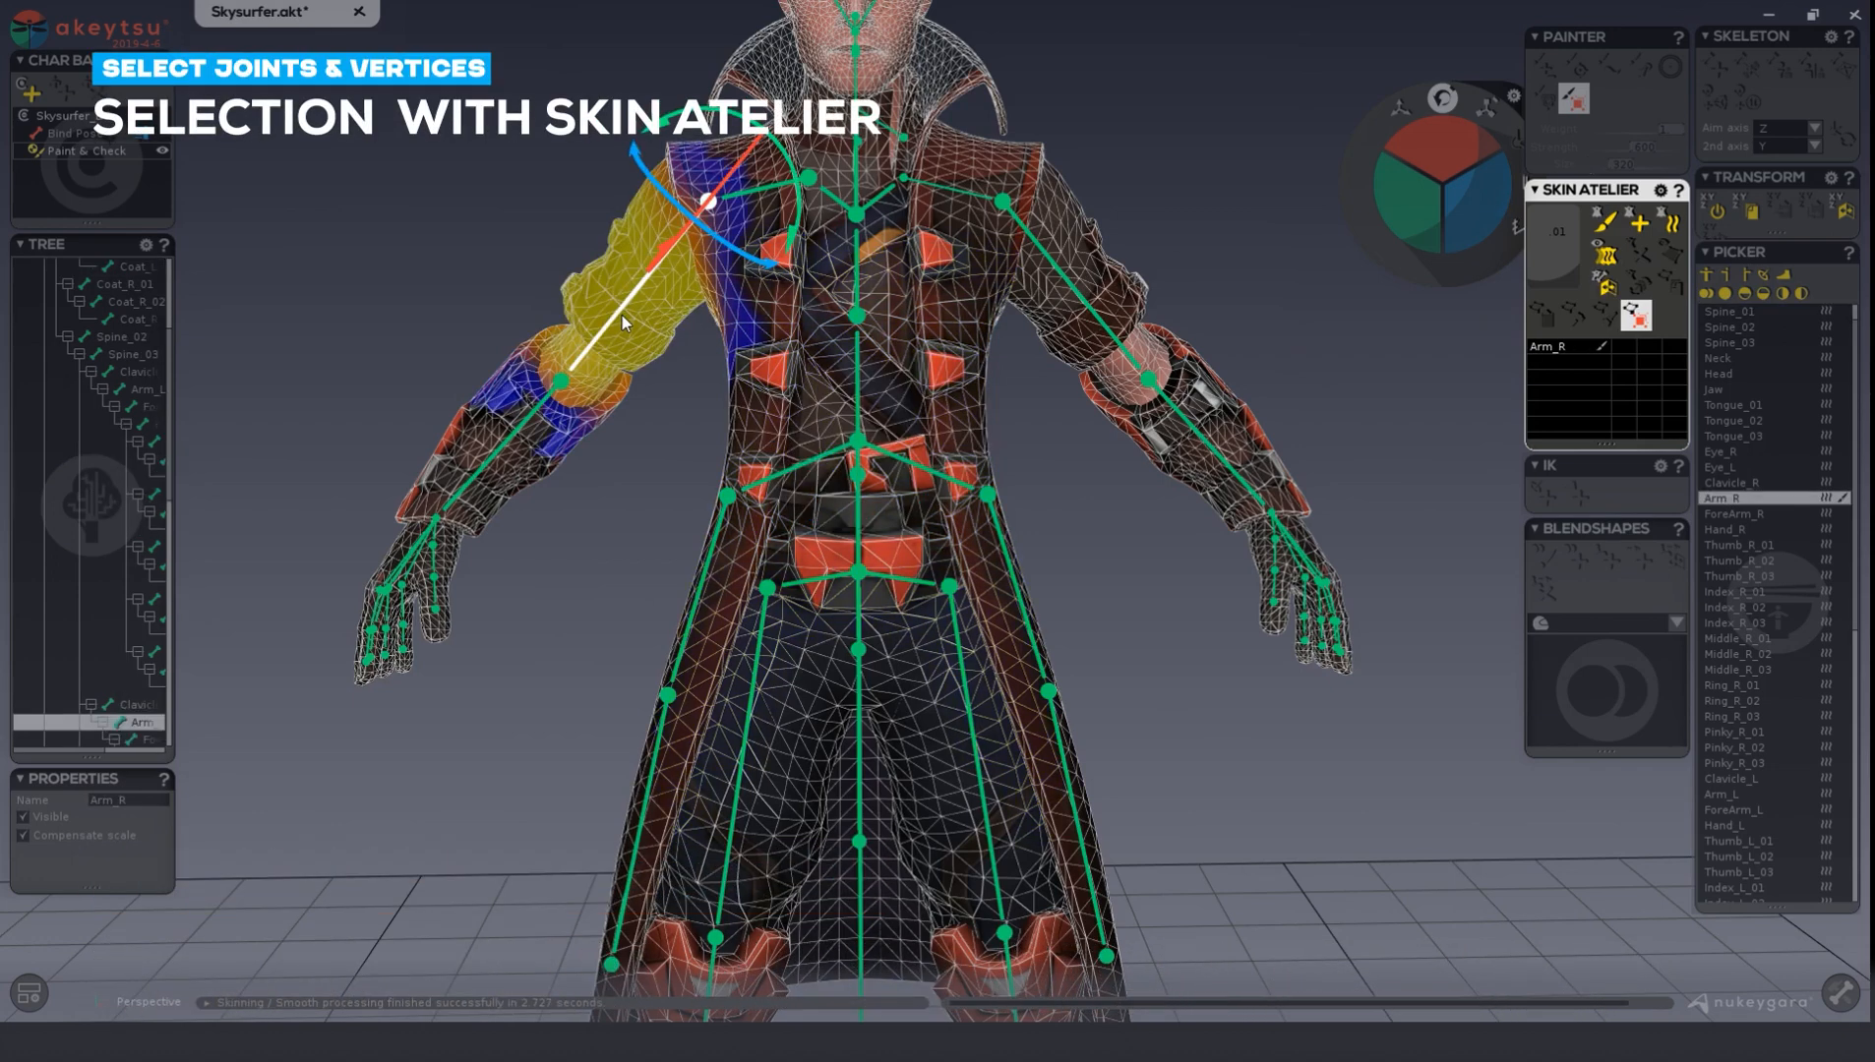
pyautogui.rightClick(1554, 344)
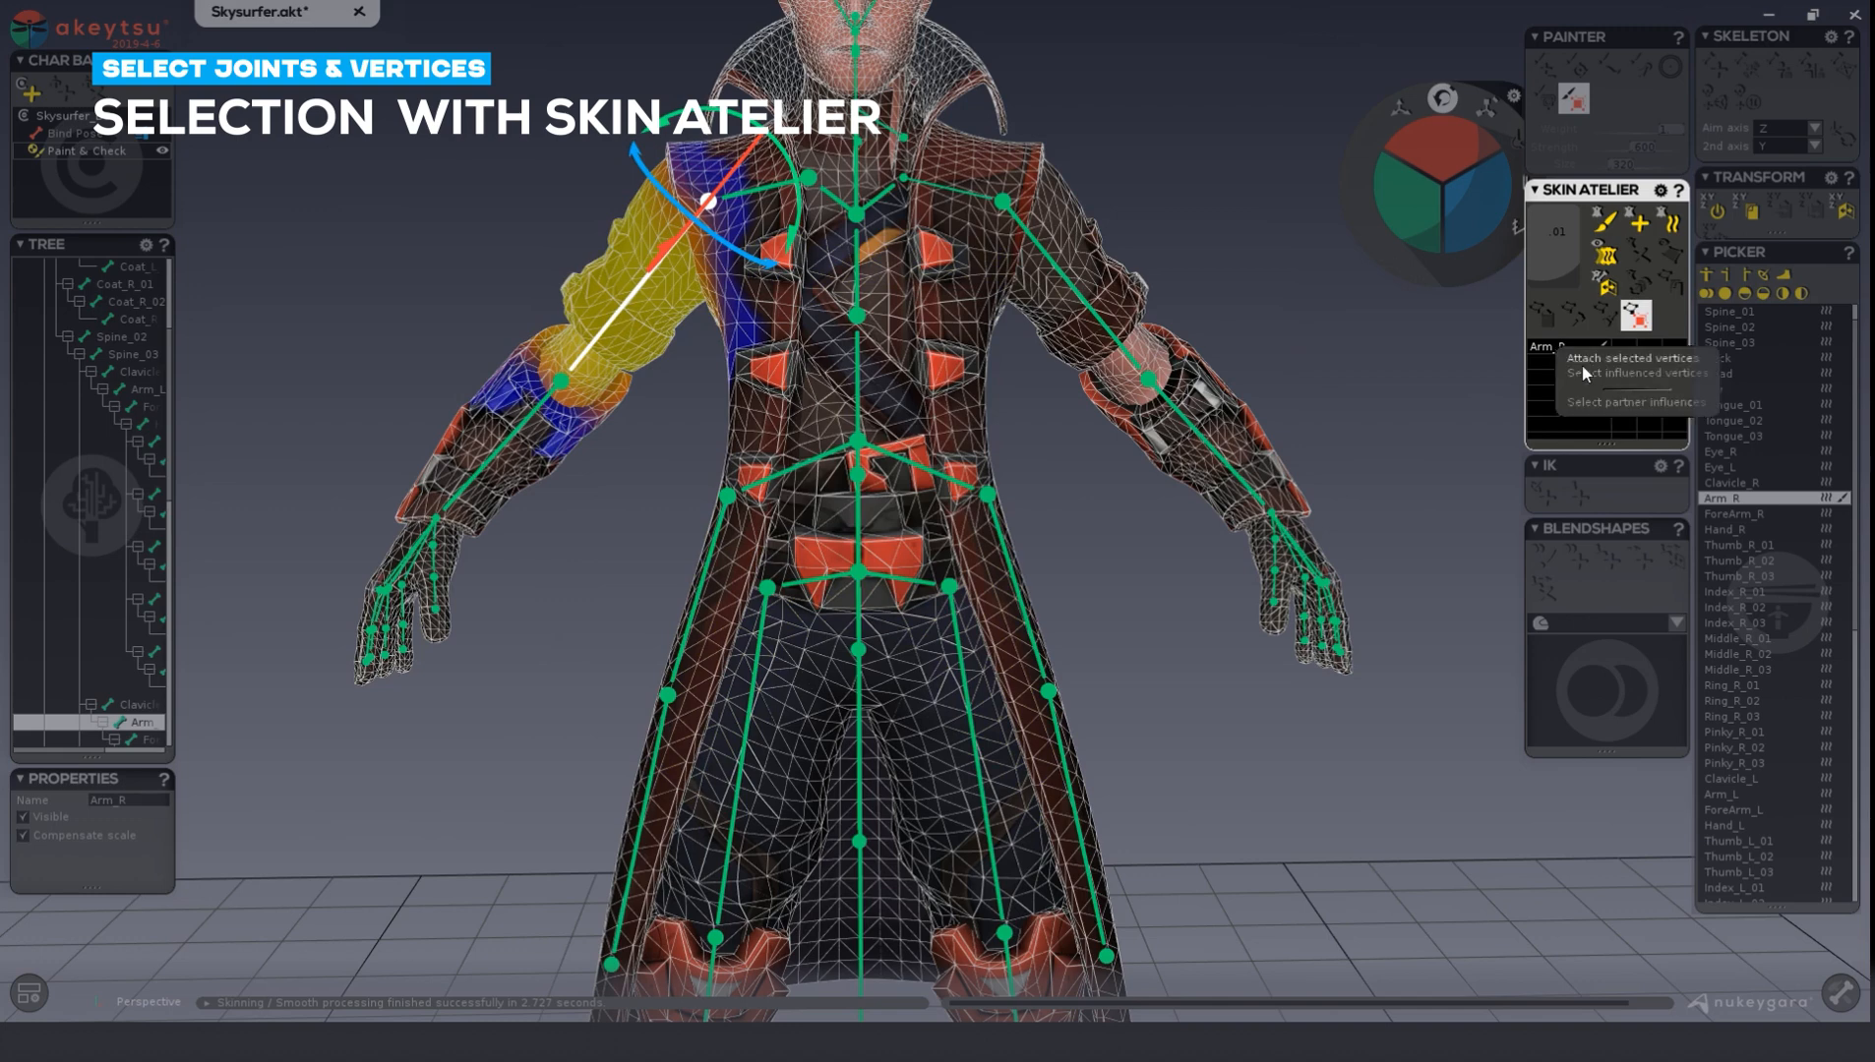
pyautogui.click(1584, 371)
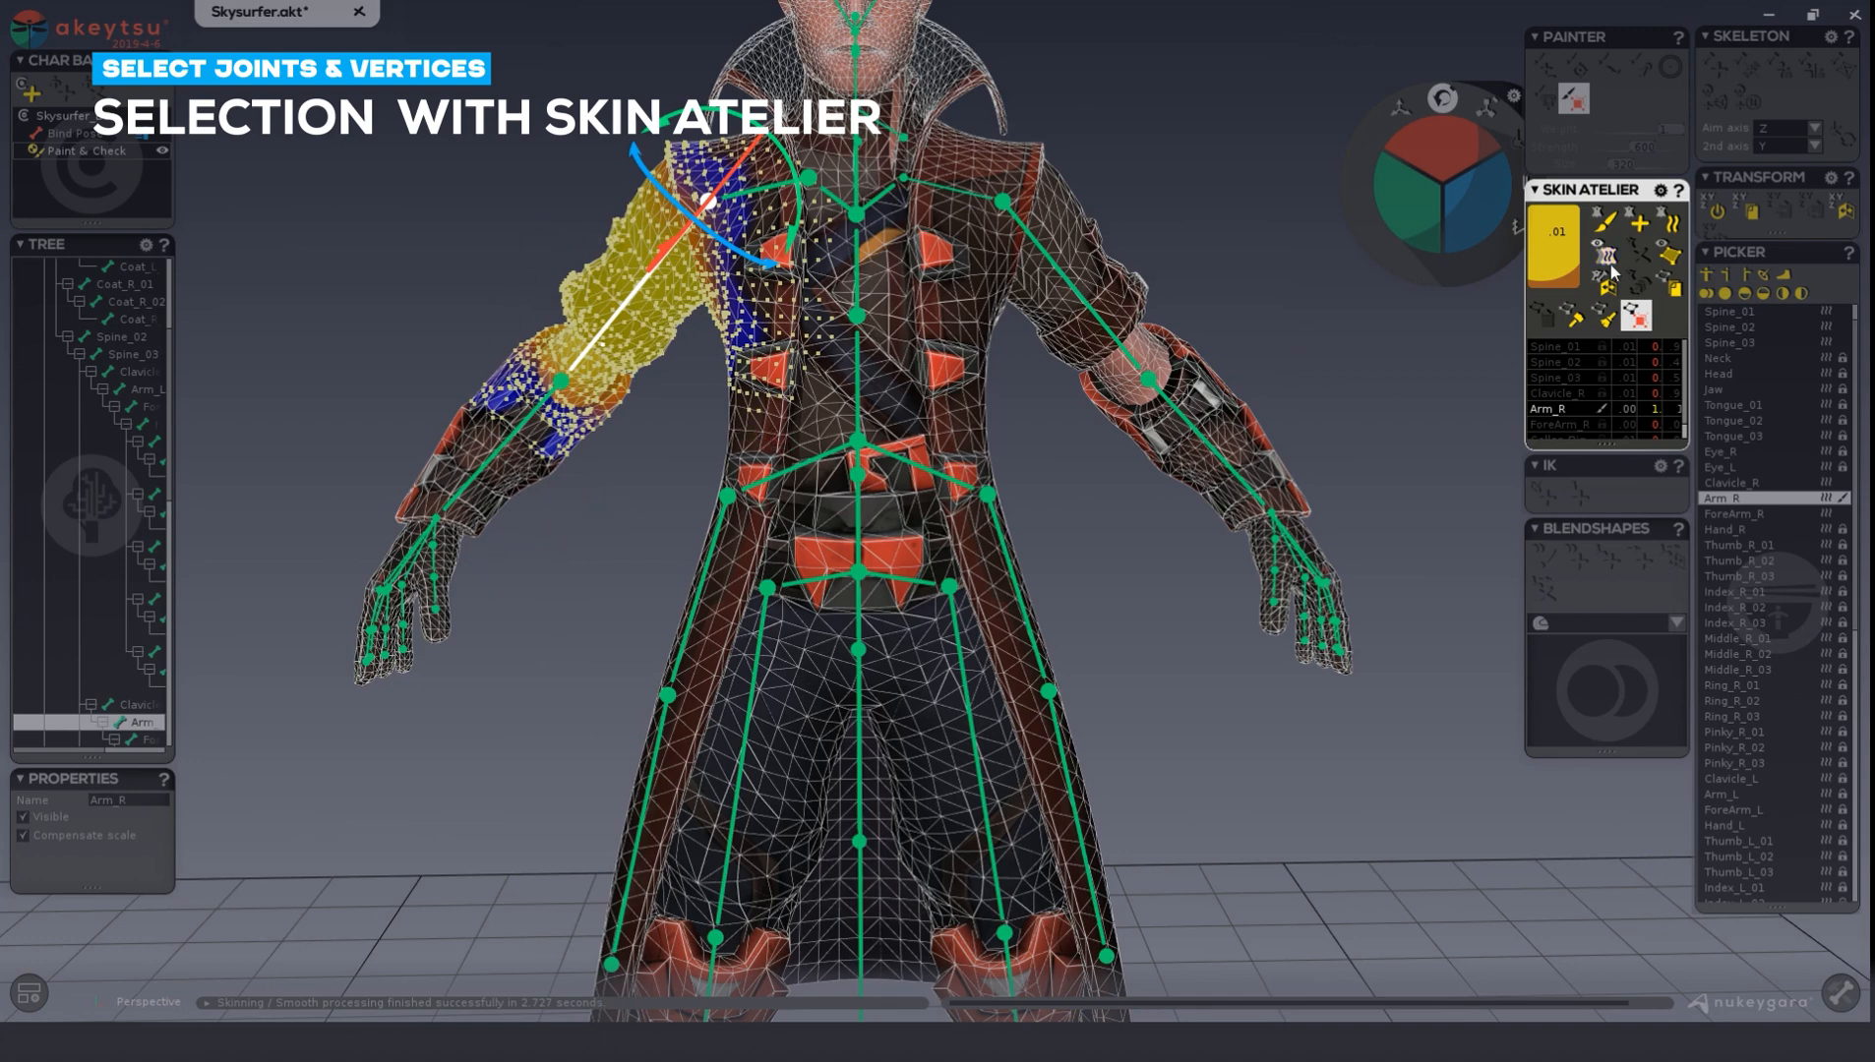
# Lengthen the Skin Atelier's influence list to make room for more joints.
pyautogui.scroll(-1, 1623, 399)
pyautogui.moveTo(1616, 444); pyautogui.dragTo(1616, 599)
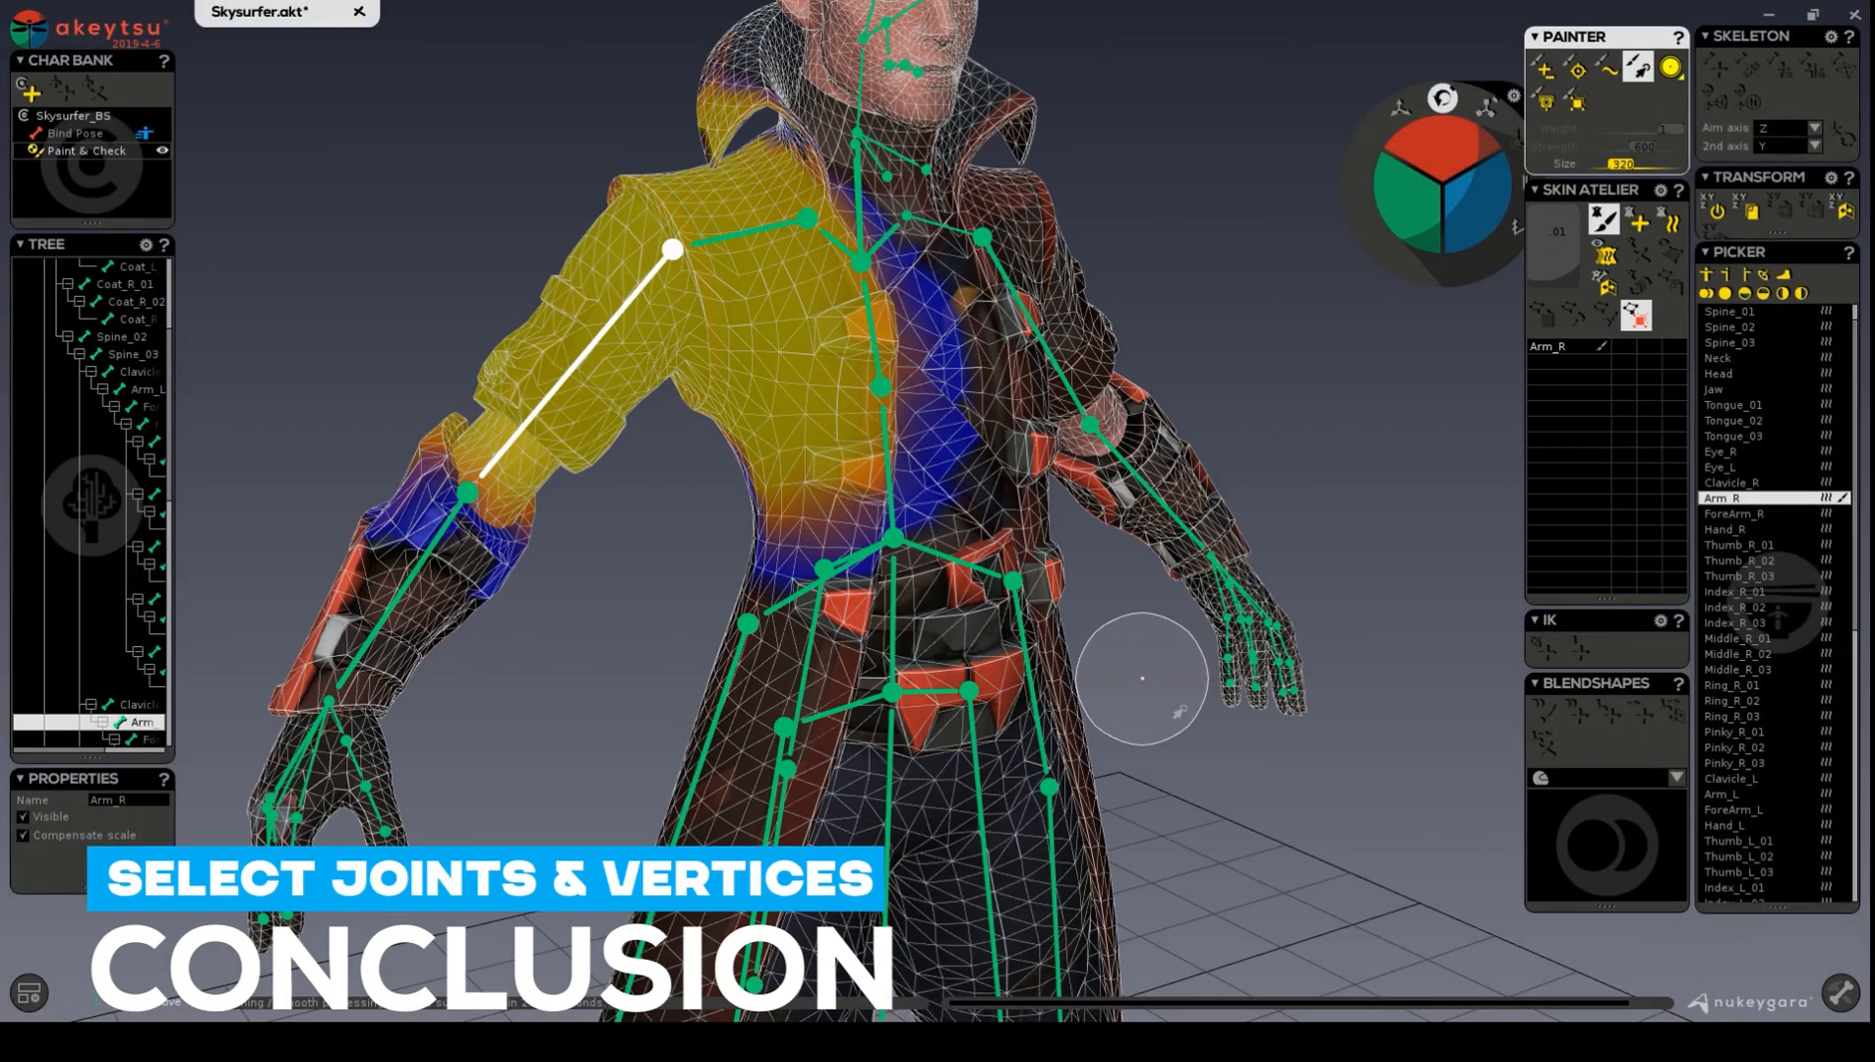
# Leave the weight-painting brush for the Arm_R joint.
pyautogui.moveTo(1178, 534); pyautogui.dragTo(1054, 499, button='middle')
pyautogui.press('Escape')
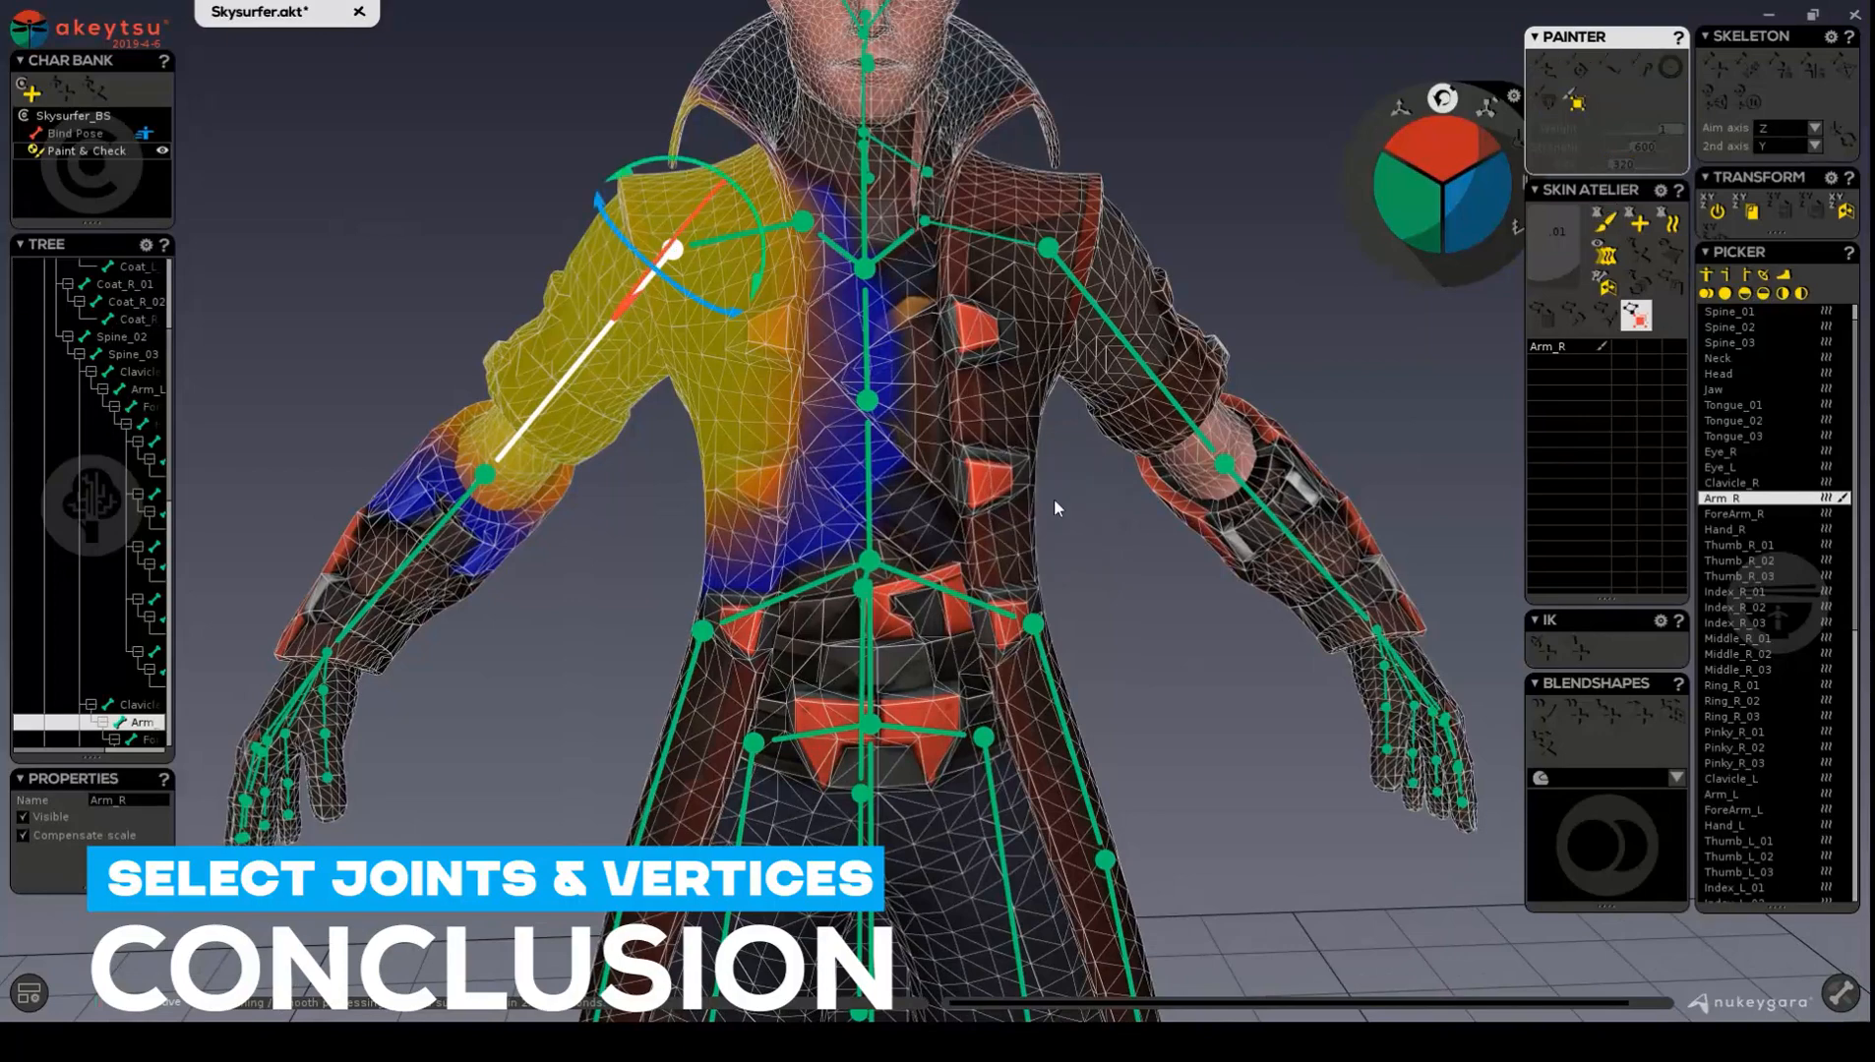